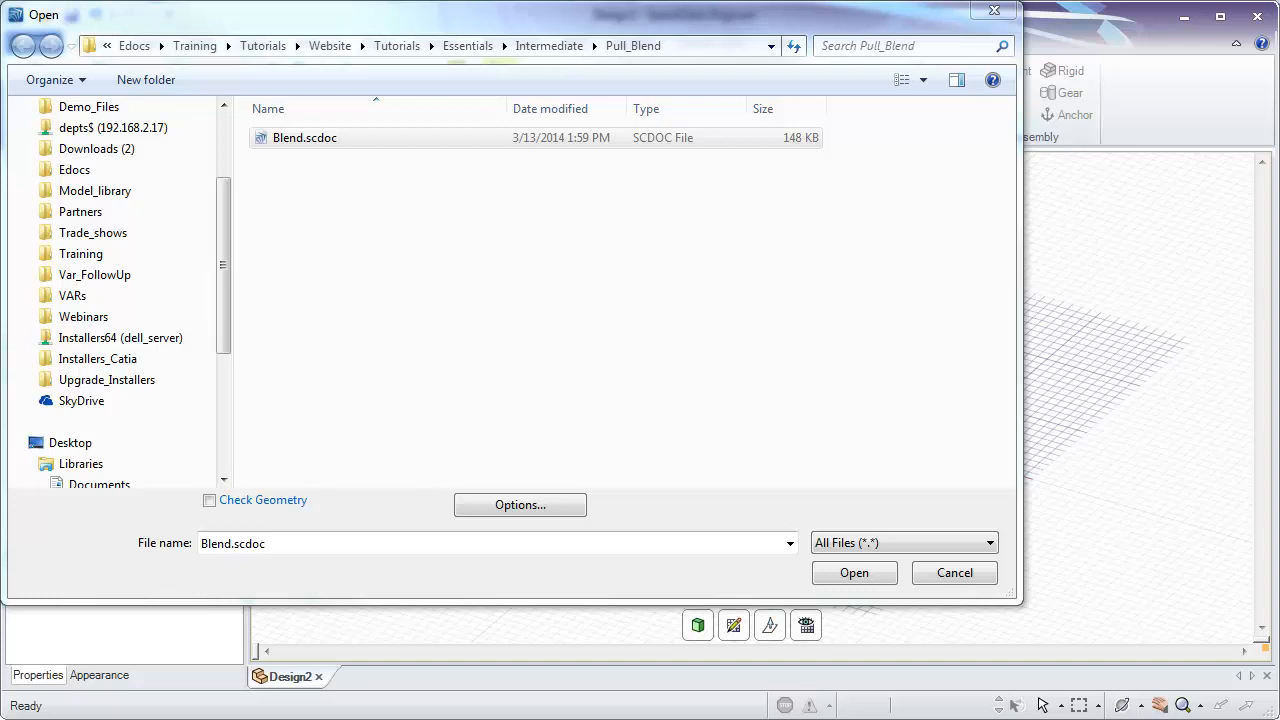
- Open the Blend.scdoc file and look over its curves, points, surfaces and solids from several angles
double_click(323, 142)
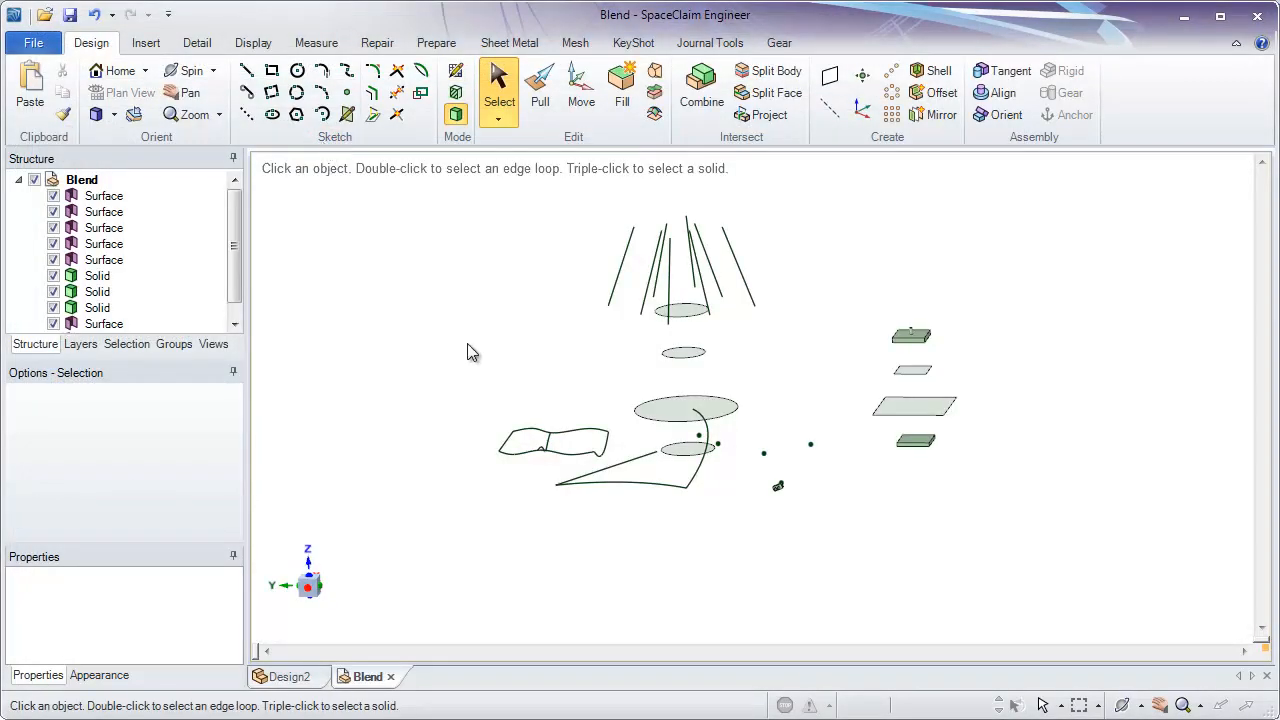
middle_click_drag(676, 428, 778, 560, "ctrl")
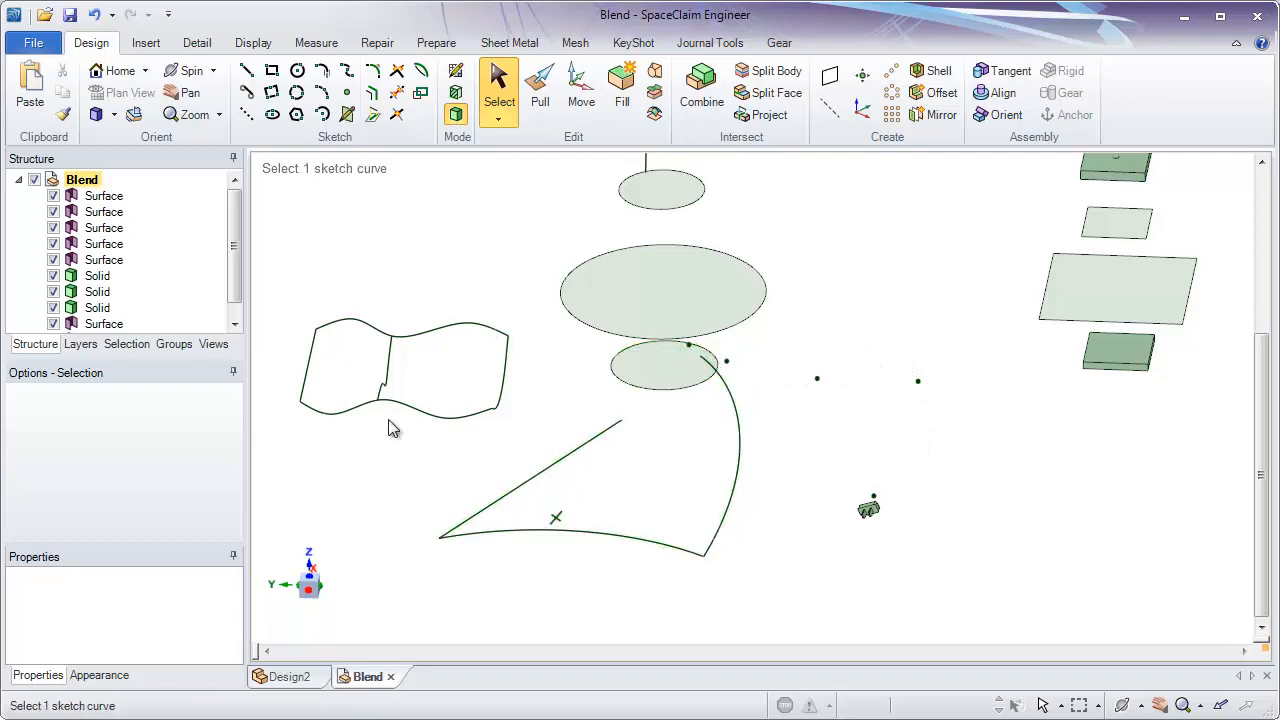
mouse_move(513, 386)
middle_mouse_down()
mouse_move(501, 346)
mouse_move(532, 480)
middle_mouse_up()
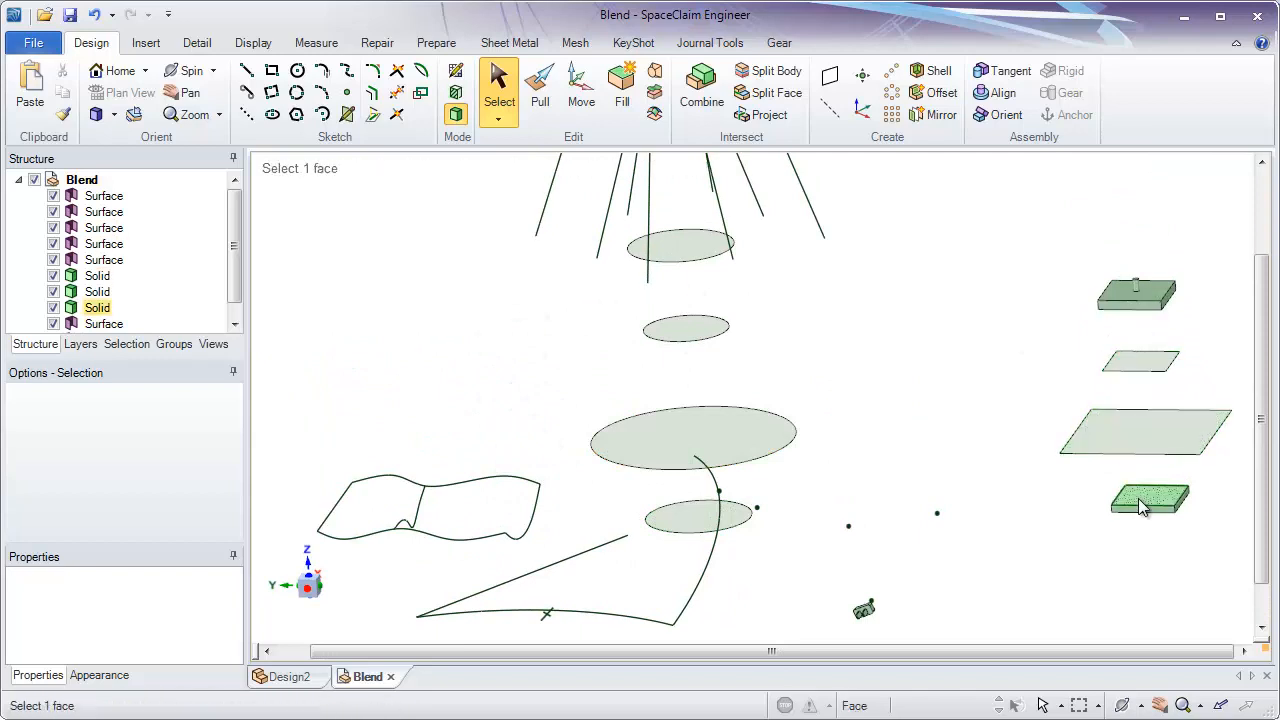
middle_click_drag(749, 234, 737, 166, "shift")
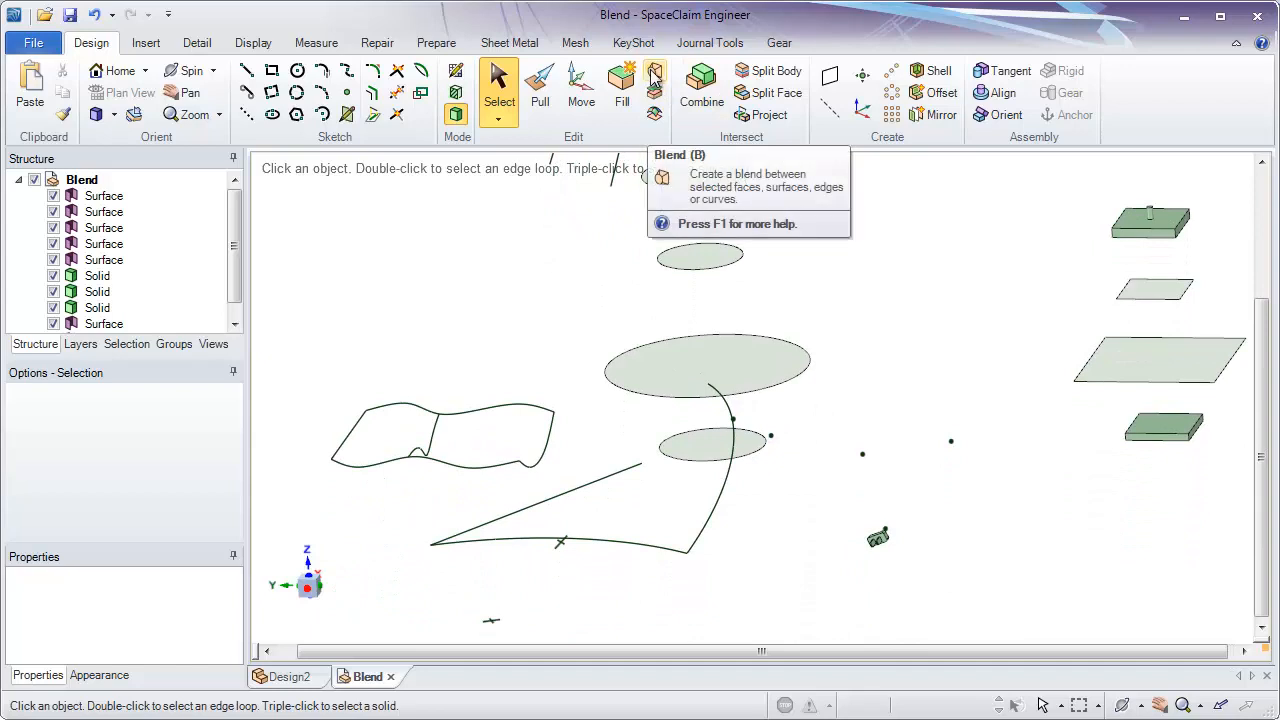
middle_click_drag(849, 509, 863, 531)
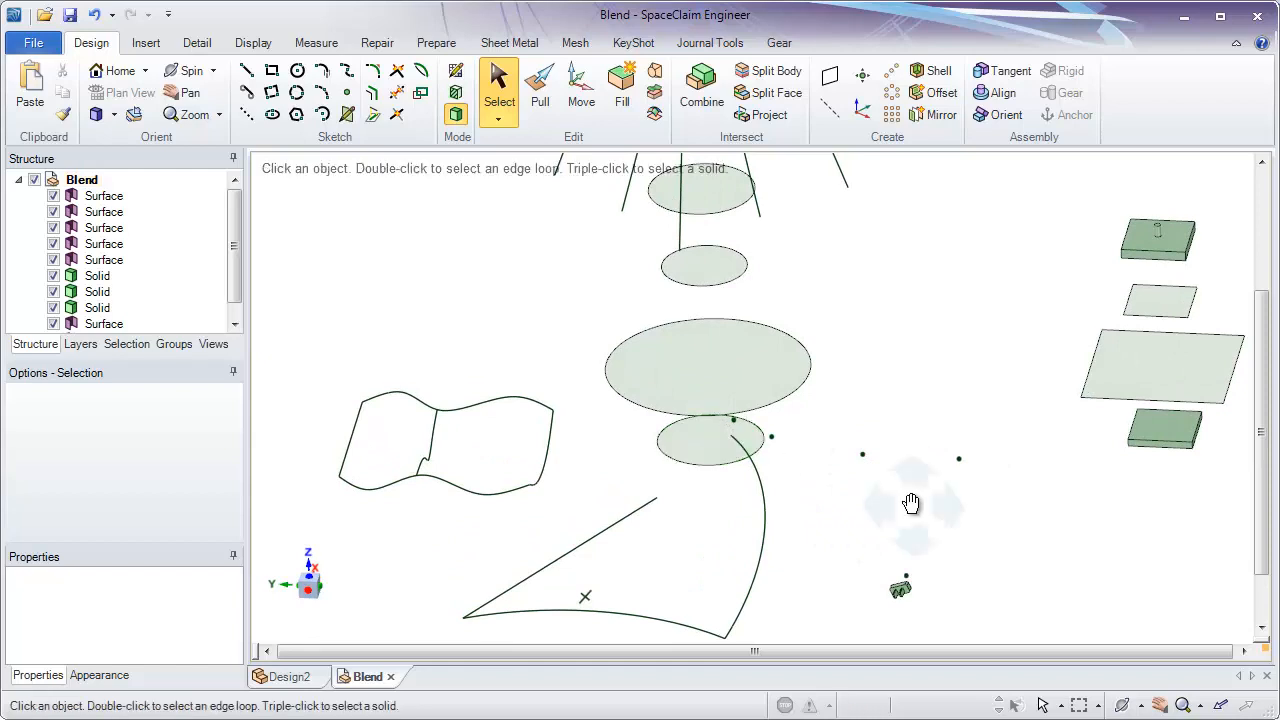
mouse_move(909, 506)
middle_mouse_down("shift")
mouse_move(843, 443)
mouse_move(806, 443)
middle_mouse_up("shift")
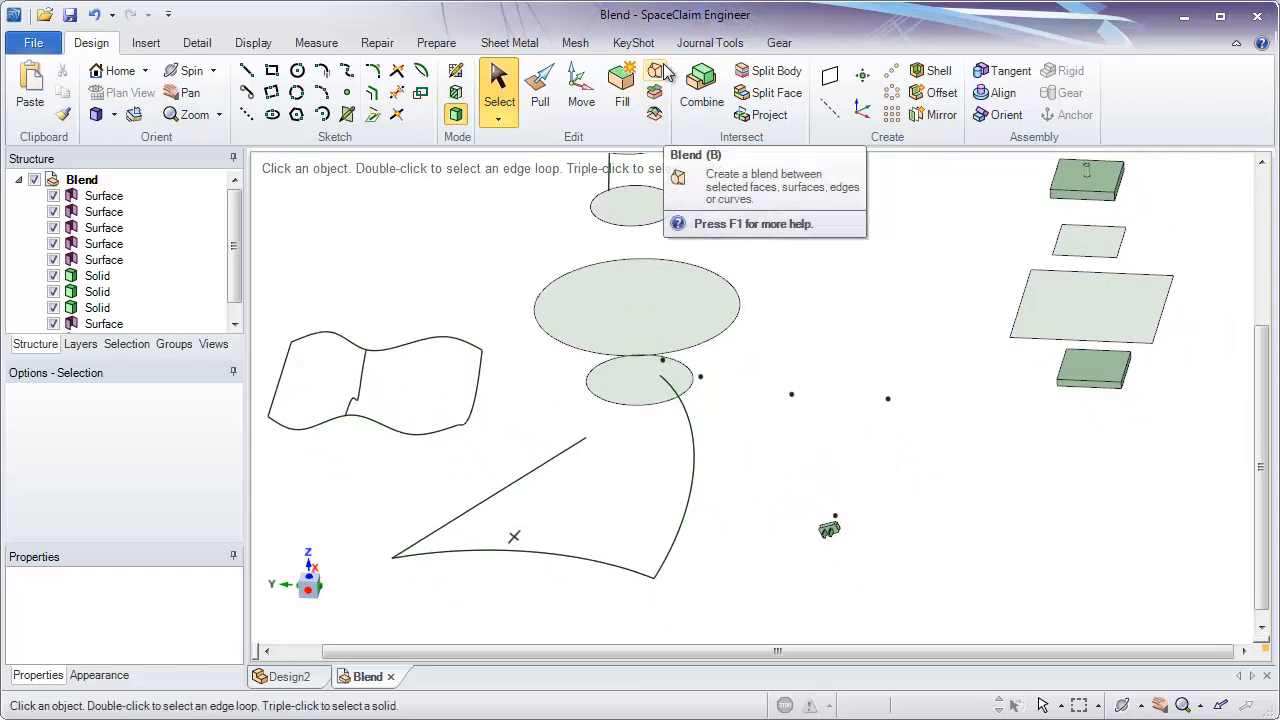
middle_click_drag(873, 481, 871, 597, "ctrl")
middle_click_drag(868, 548, 868, 470)
middle_click_drag(877, 463, 932, 405, "shift")
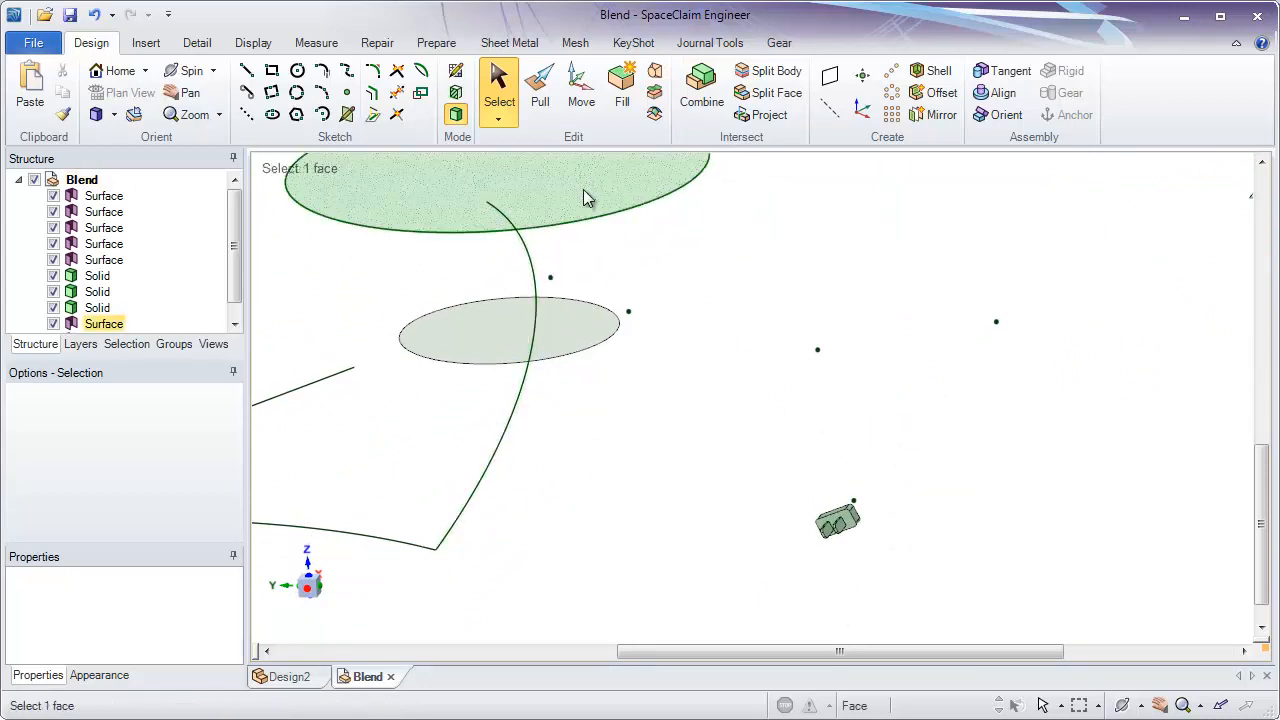
- Create a blend curve through the five curve points, starting at the one beside the small solid and ending near the small ellipse
left_click(656, 73)
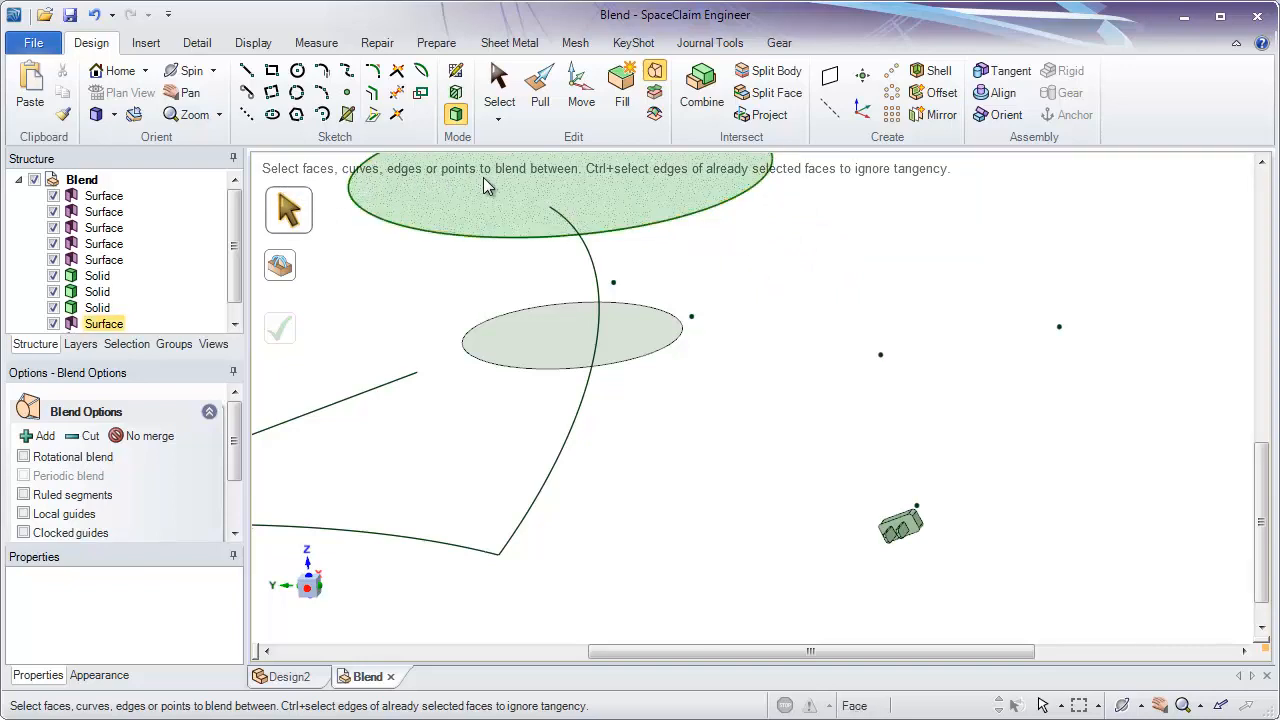
mouse_move(968, 536)
middle_mouse_down()
mouse_move(968, 510)
mouse_move(943, 503)
mouse_move(947, 536)
mouse_move(918, 583)
mouse_move(926, 547)
middle_mouse_up()
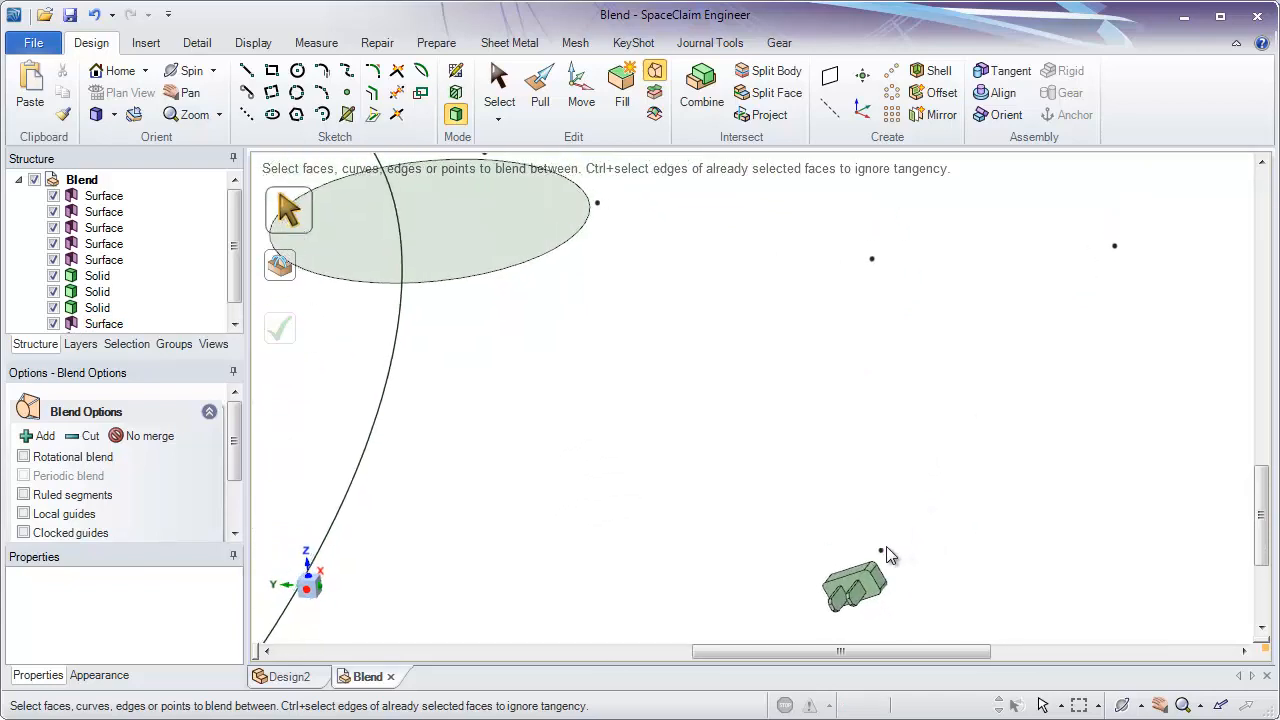
left_click(884, 549)
left_click(884, 551)
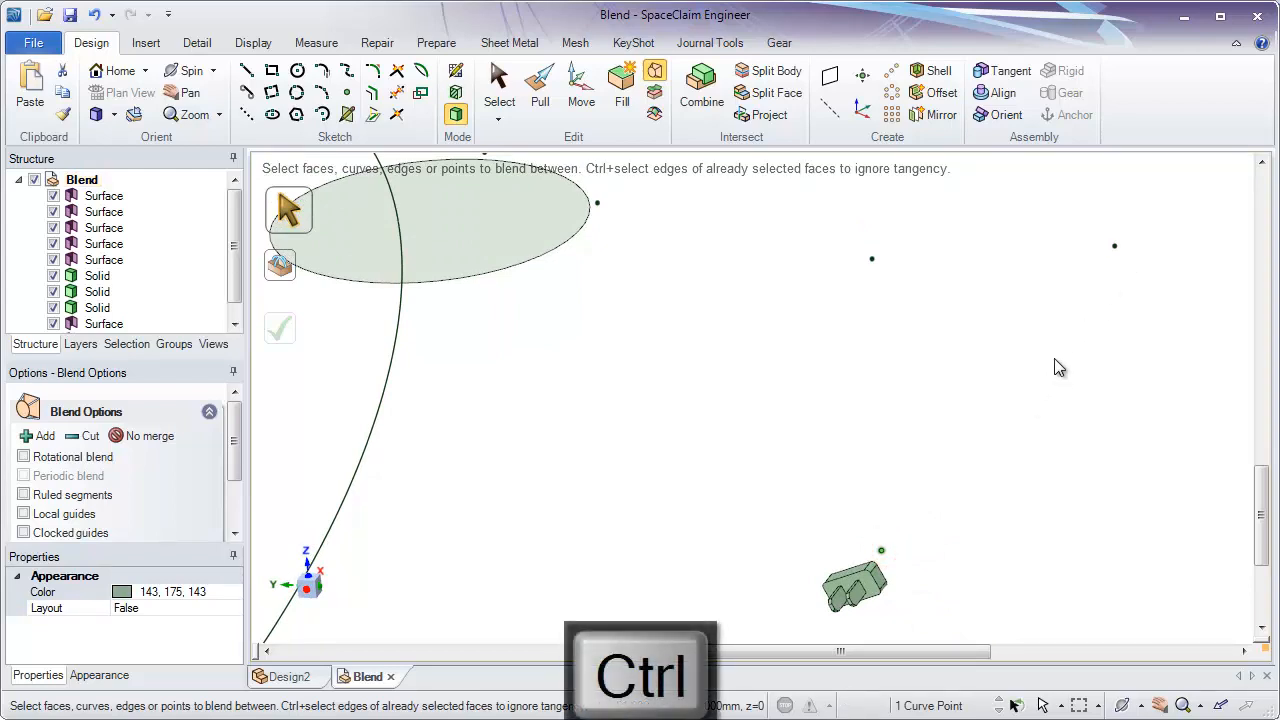
left_click(1115, 247, "ctrl")
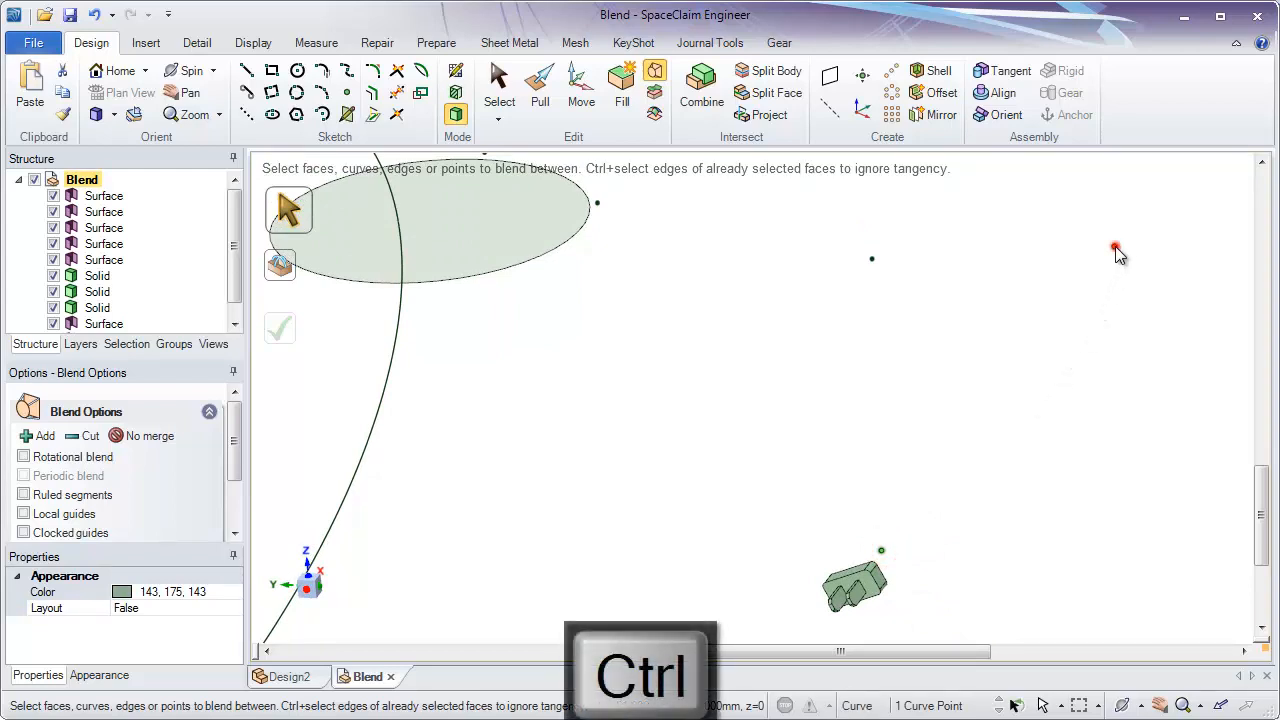
left_click(873, 259, "ctrl")
left_click(599, 203, "ctrl")
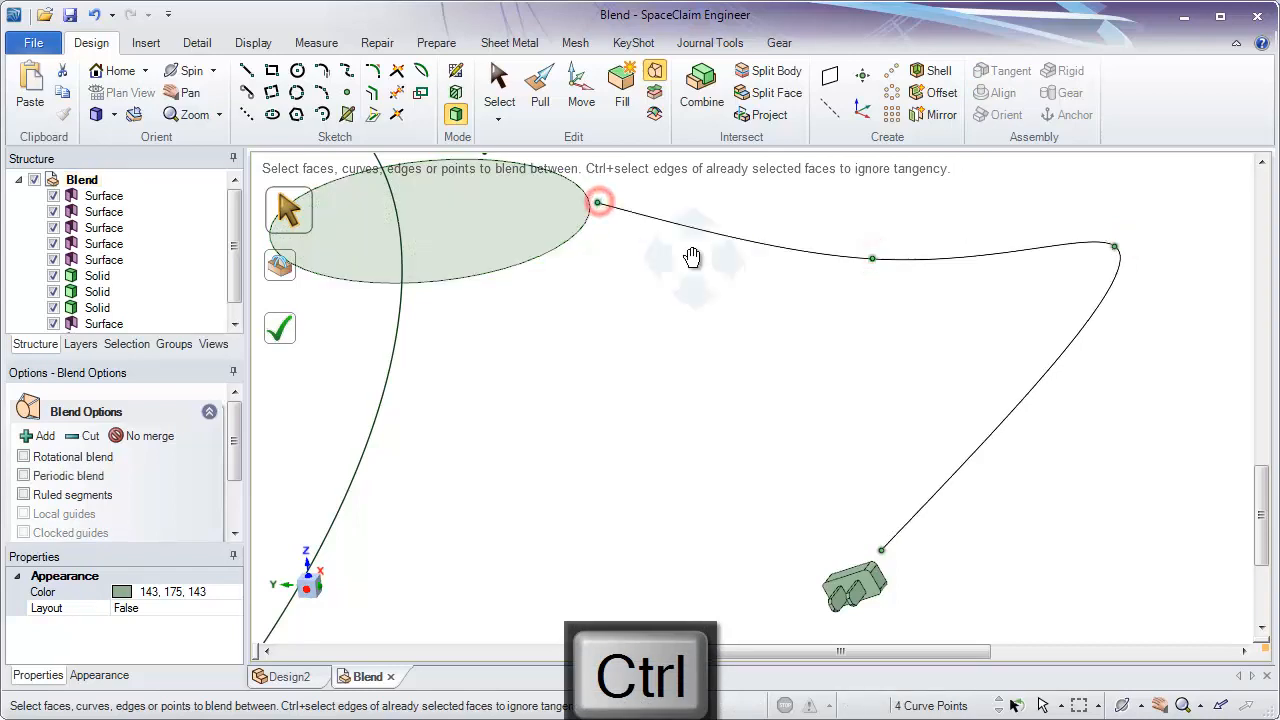
middle_click_drag(691, 257, 779, 361, "shift")
left_click(525, 267, "ctrl")
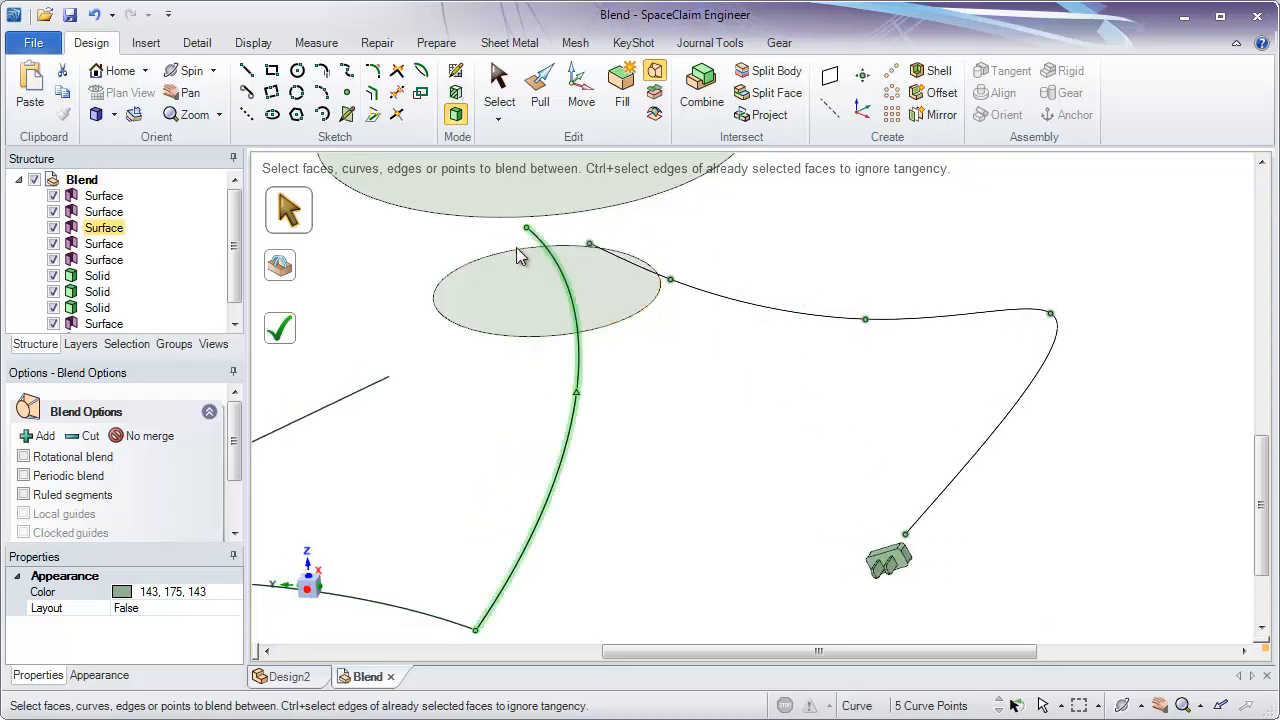
left_click(281, 335)
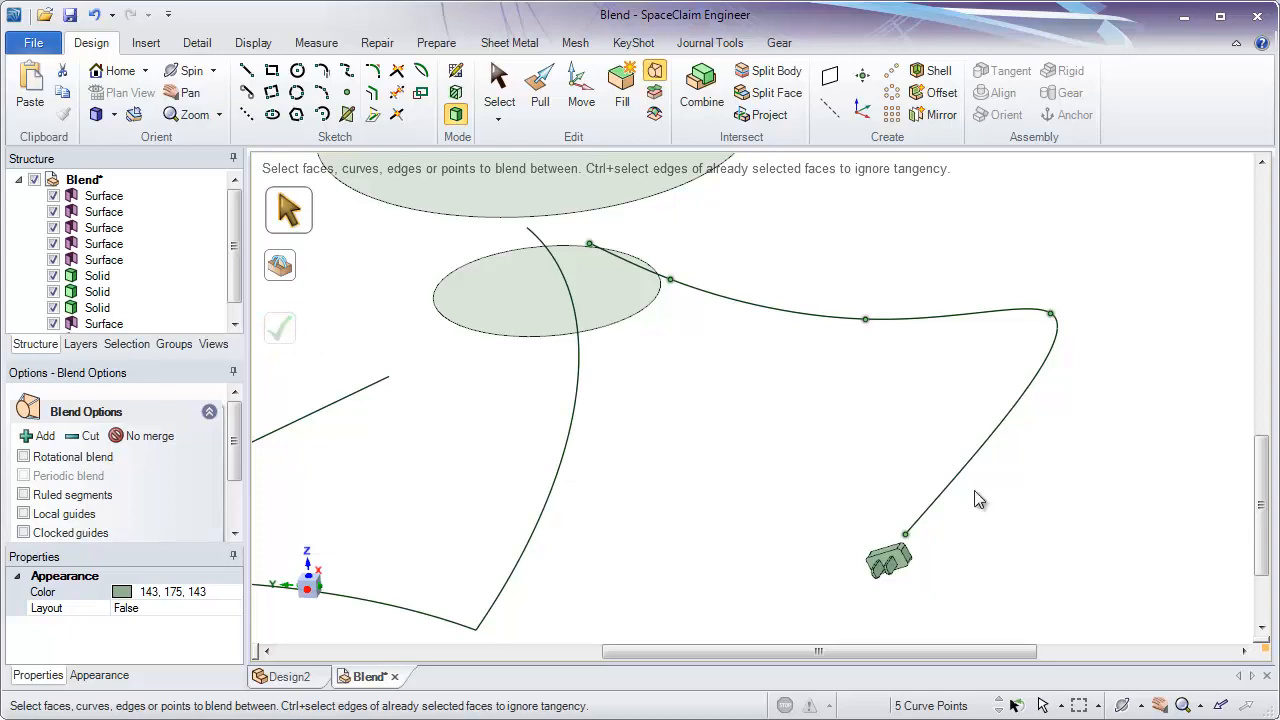
- Set up a blend surface between the large arc and the straight line of the three-curve sketch
middle_click_drag(723, 474, 943, 409)
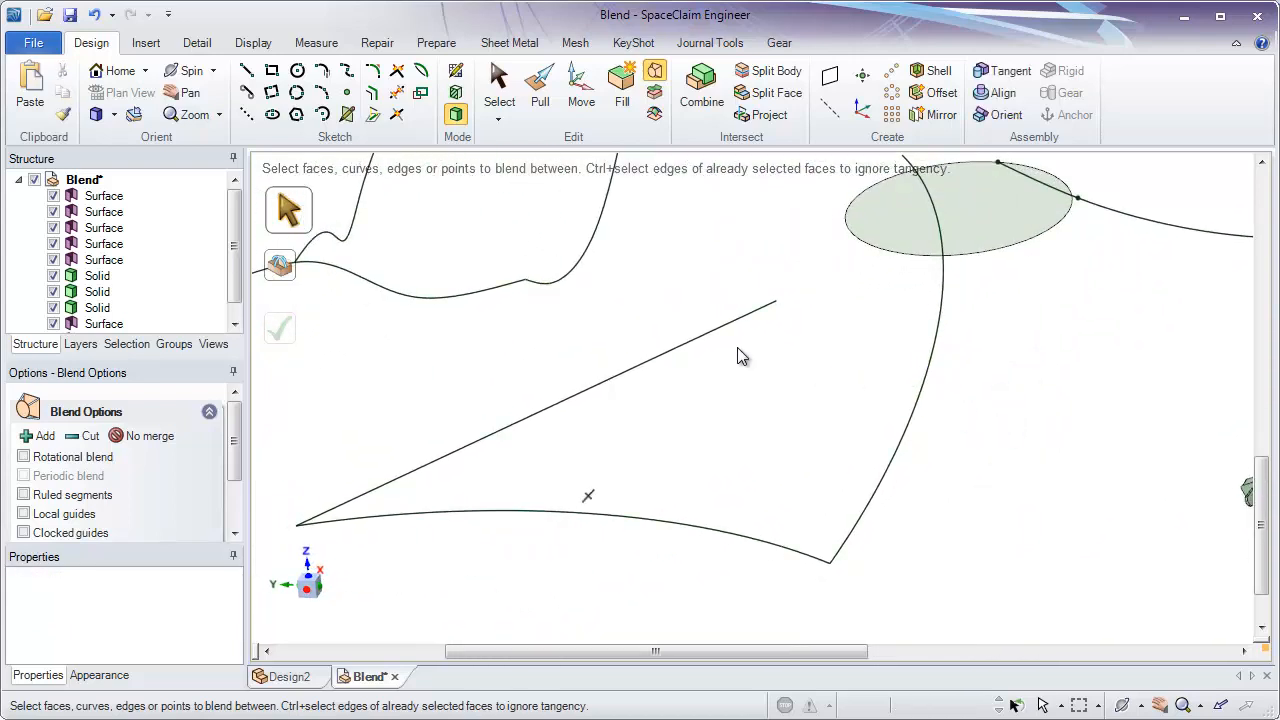
left_click(912, 414)
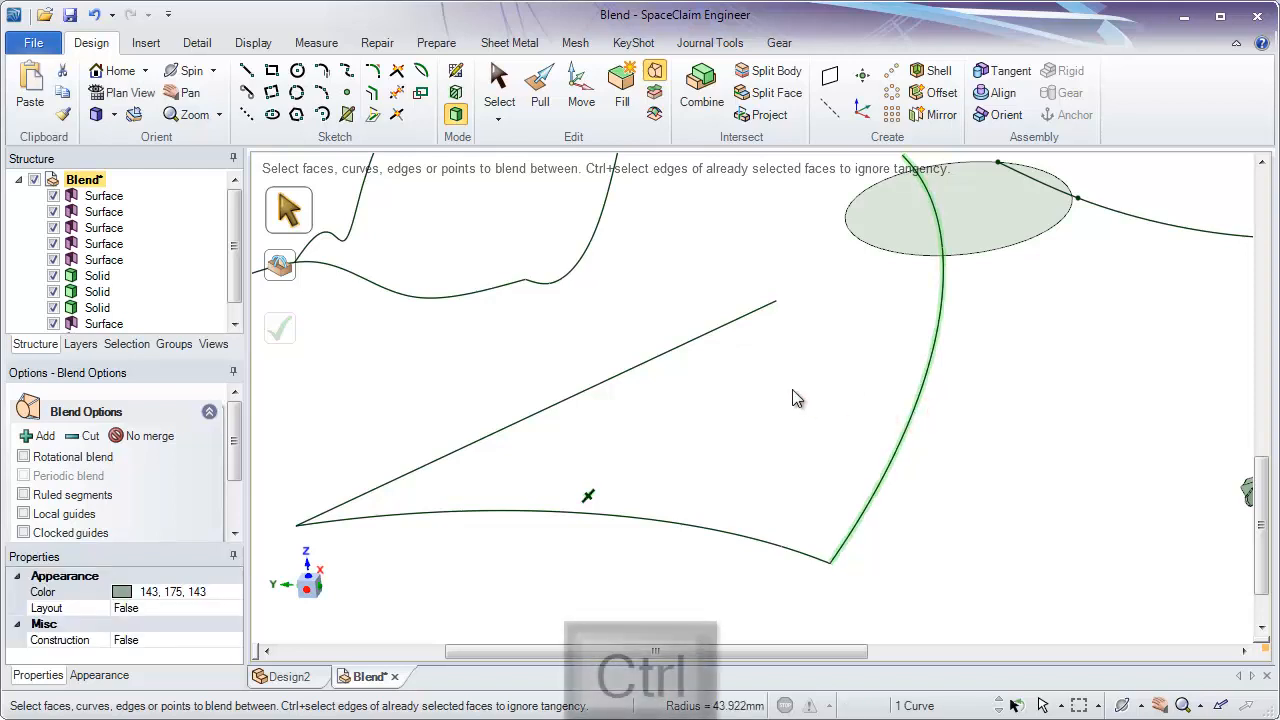
left_click(700, 346, "ctrl")
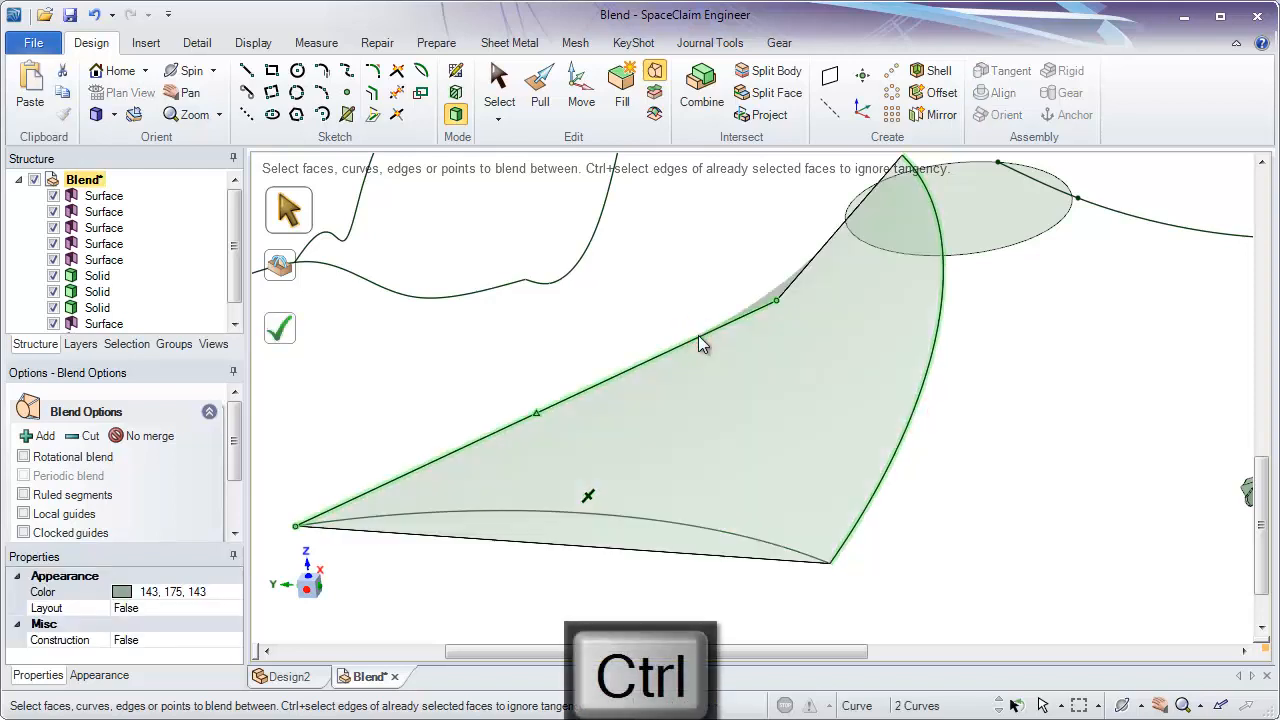
middle_click_drag(700, 346, 806, 394)
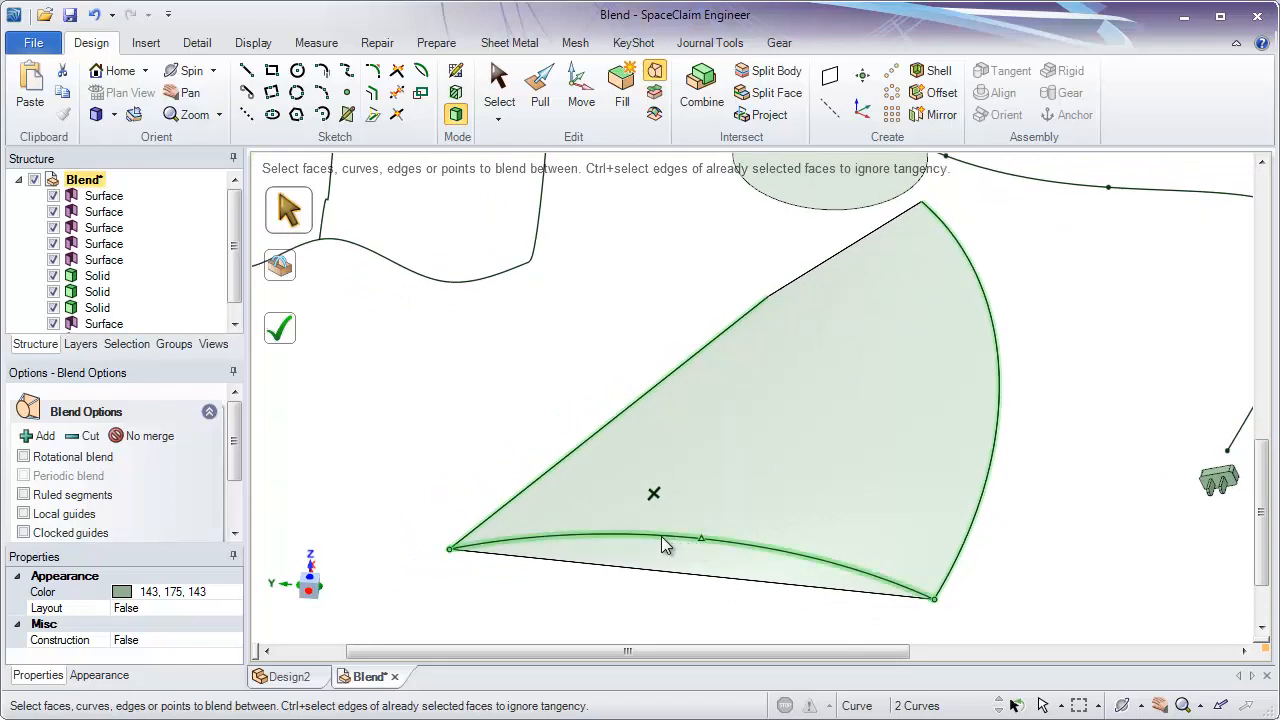
- Use the shallow arc joining the line and the large arc as a guide curve, and complete the blend surface
middle_click_drag(462, 382, 460, 356, "shift")
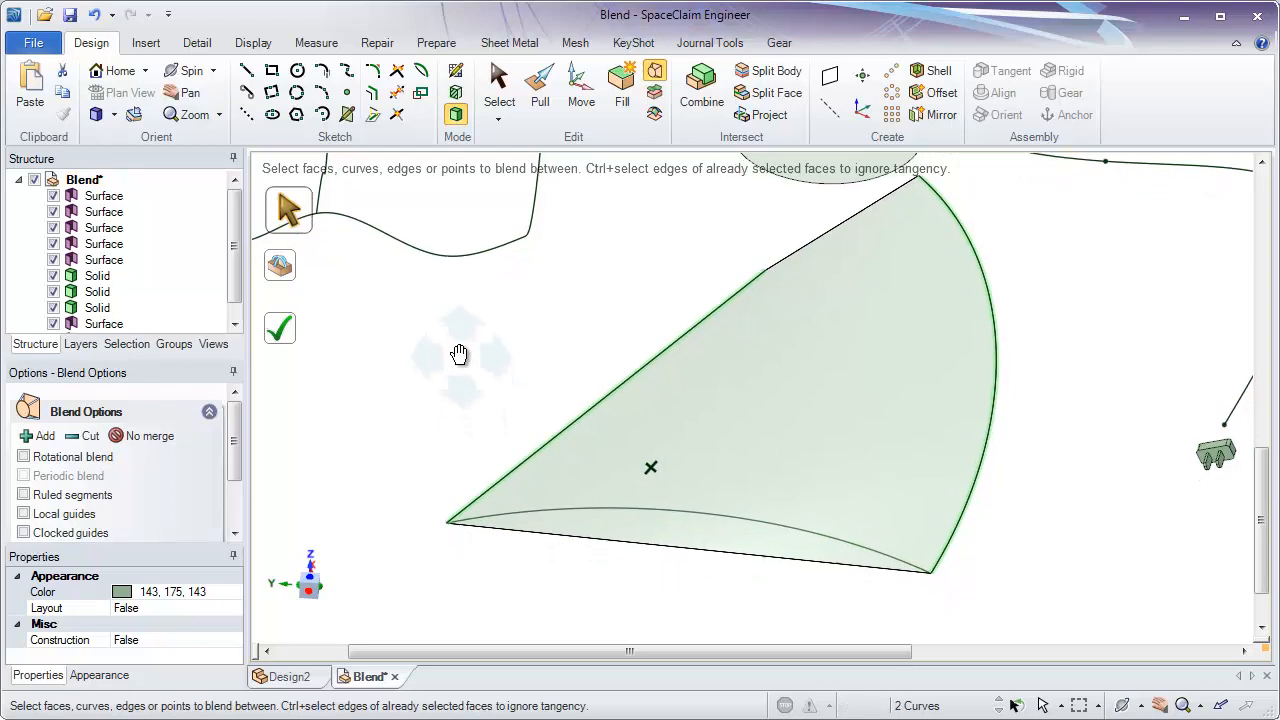
left_click(287, 272)
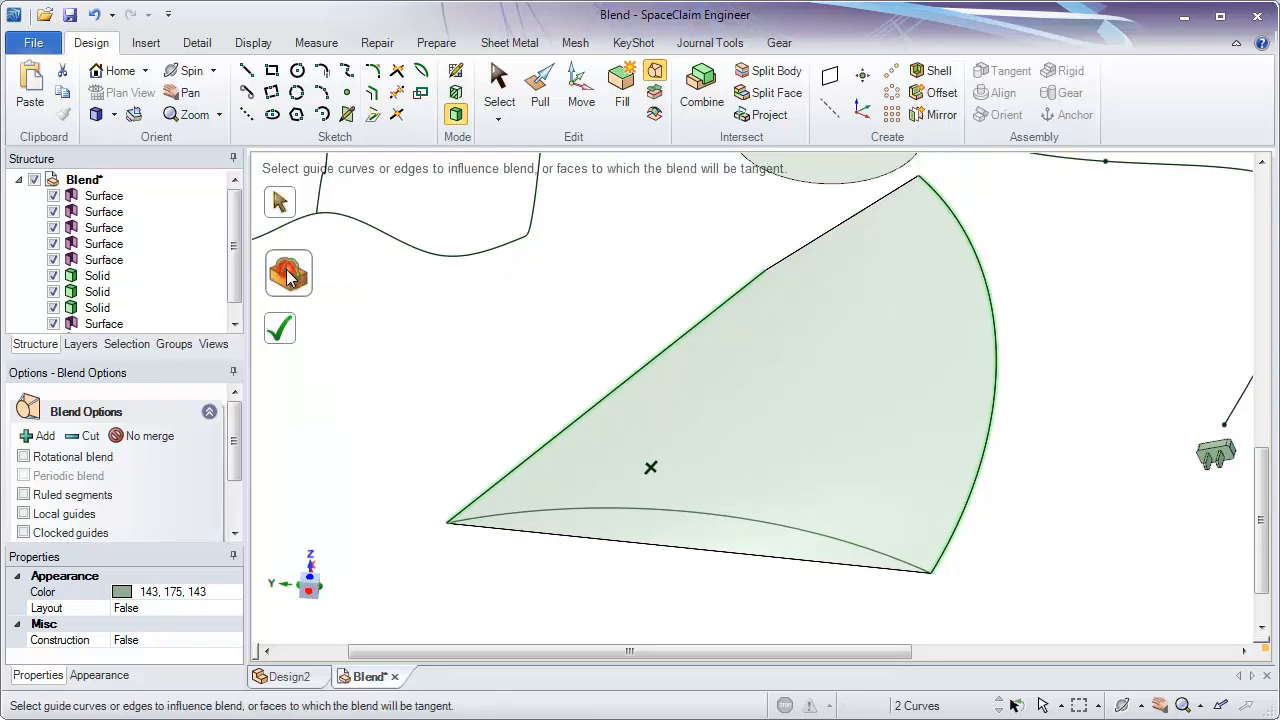
left_click(641, 512)
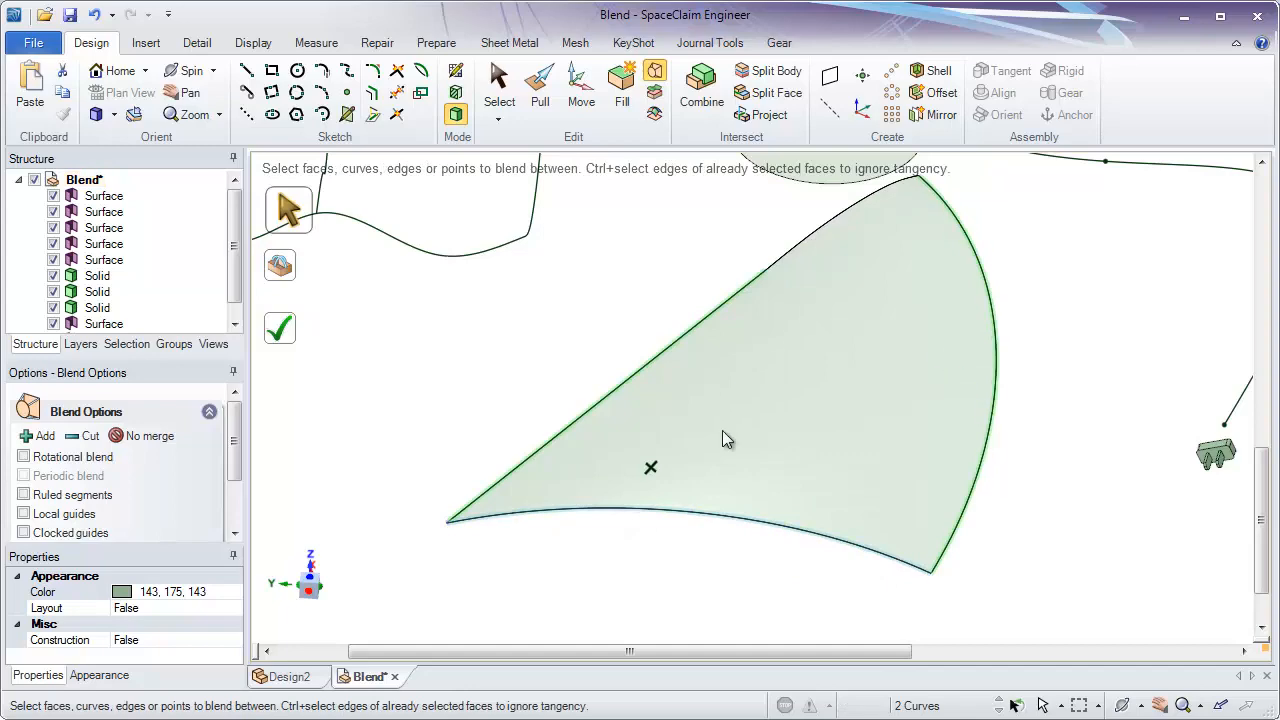
mouse_move(980, 480)
middle_mouse_down()
mouse_move(1051, 437)
mouse_move(1120, 438)
mouse_move(1017, 449)
mouse_move(971, 429)
mouse_move(985, 488)
mouse_move(960, 470)
middle_mouse_up()
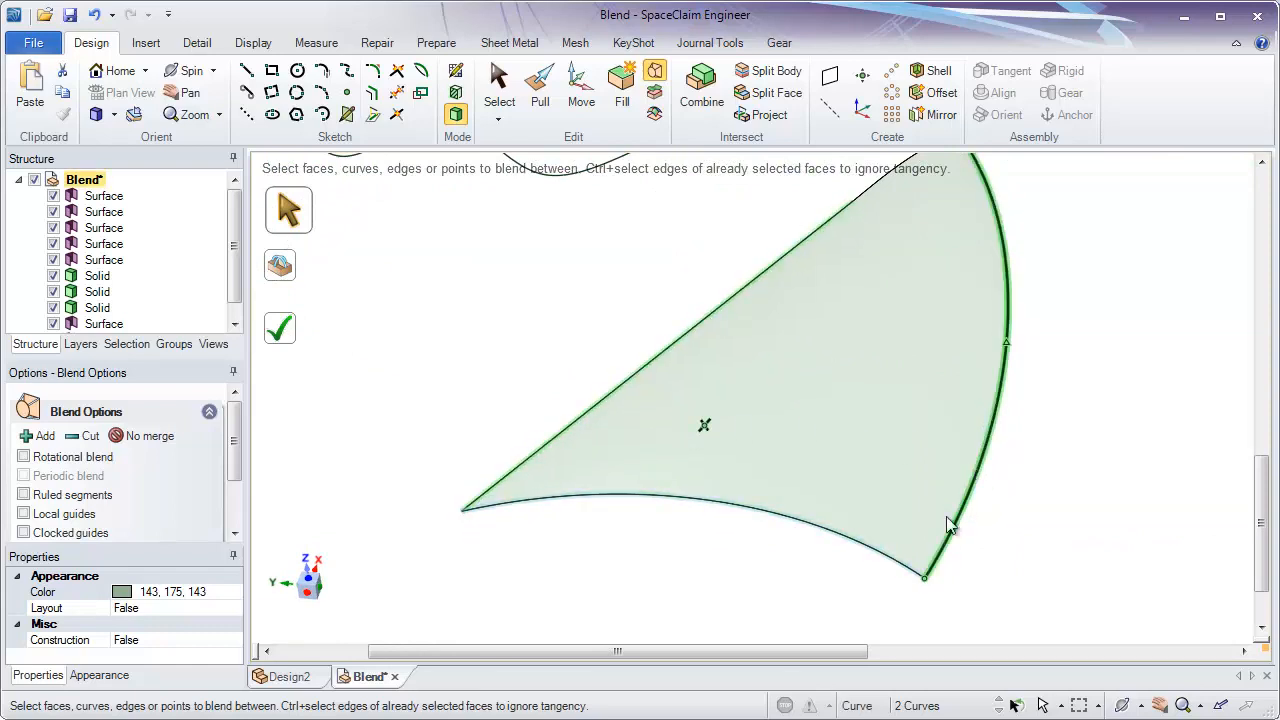
middle_click_drag(677, 586, 466, 398)
key("Return")
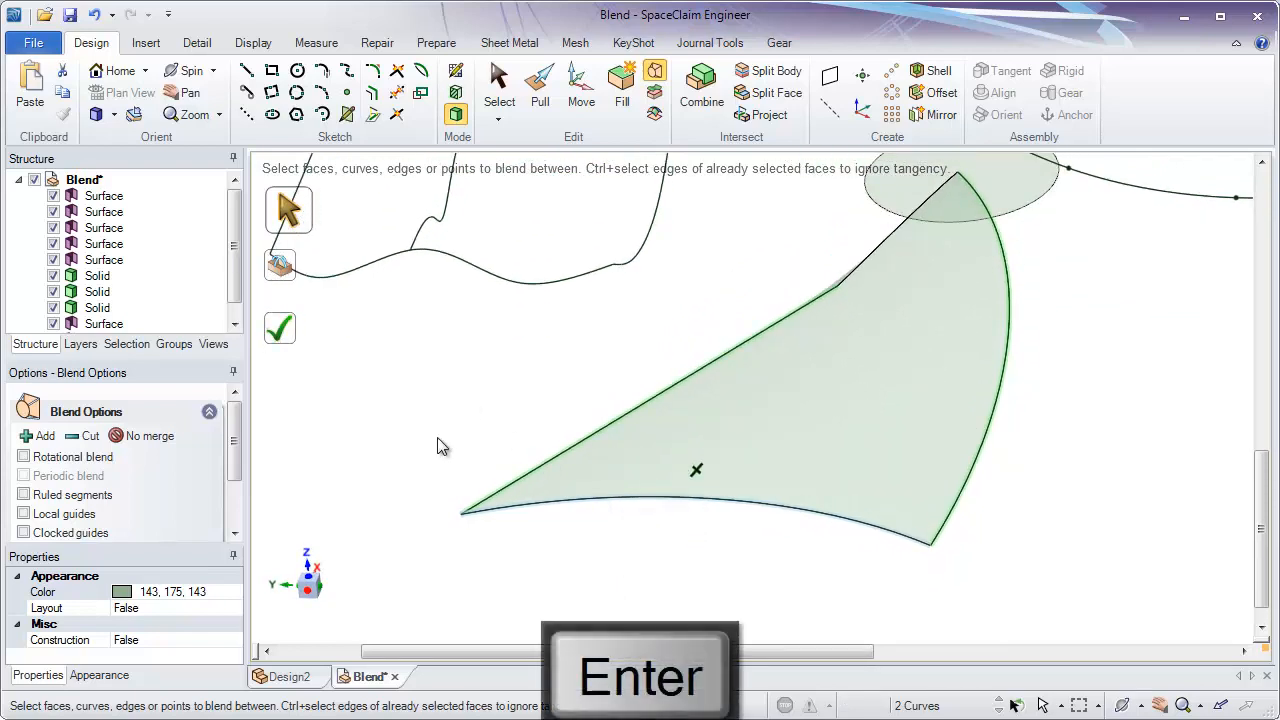
- Set up a blend surface between the two long wavy curves
middle_click_drag(437, 447, 586, 386)
scroll(598, 460, "up", 5)
middle_click_drag(706, 522, 663, 500)
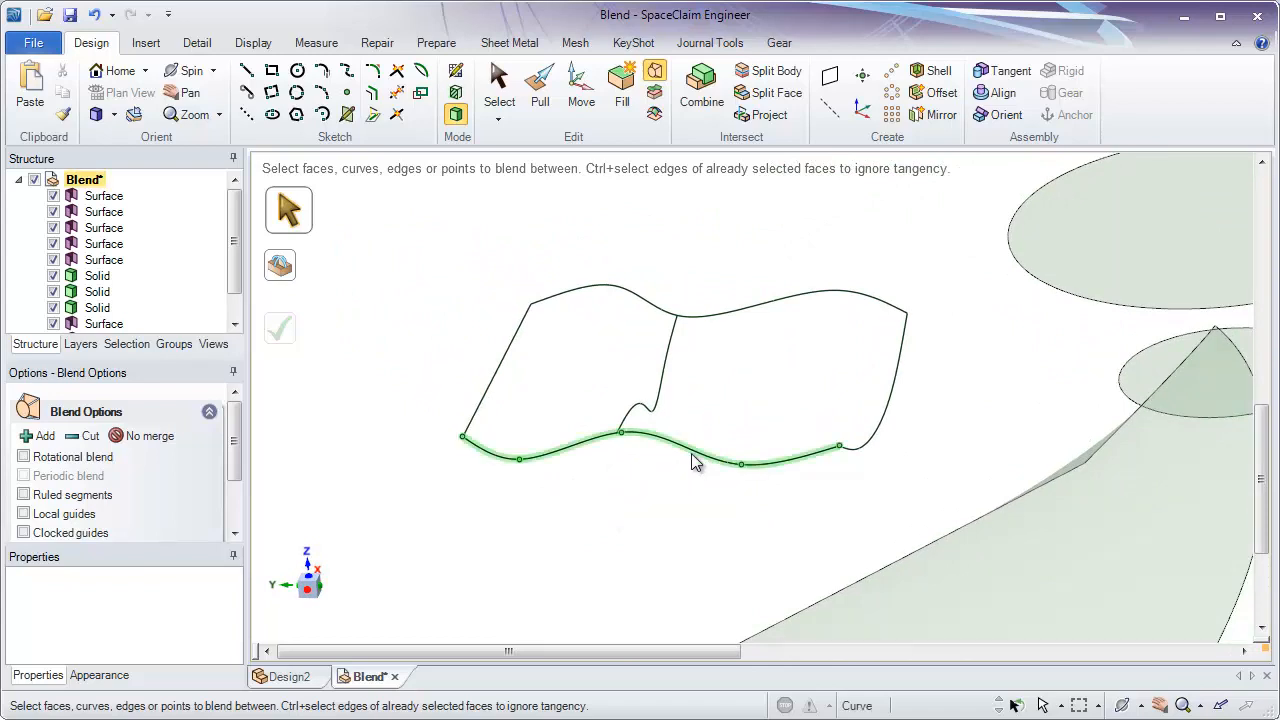
middle_click_drag(693, 450, 713, 503)
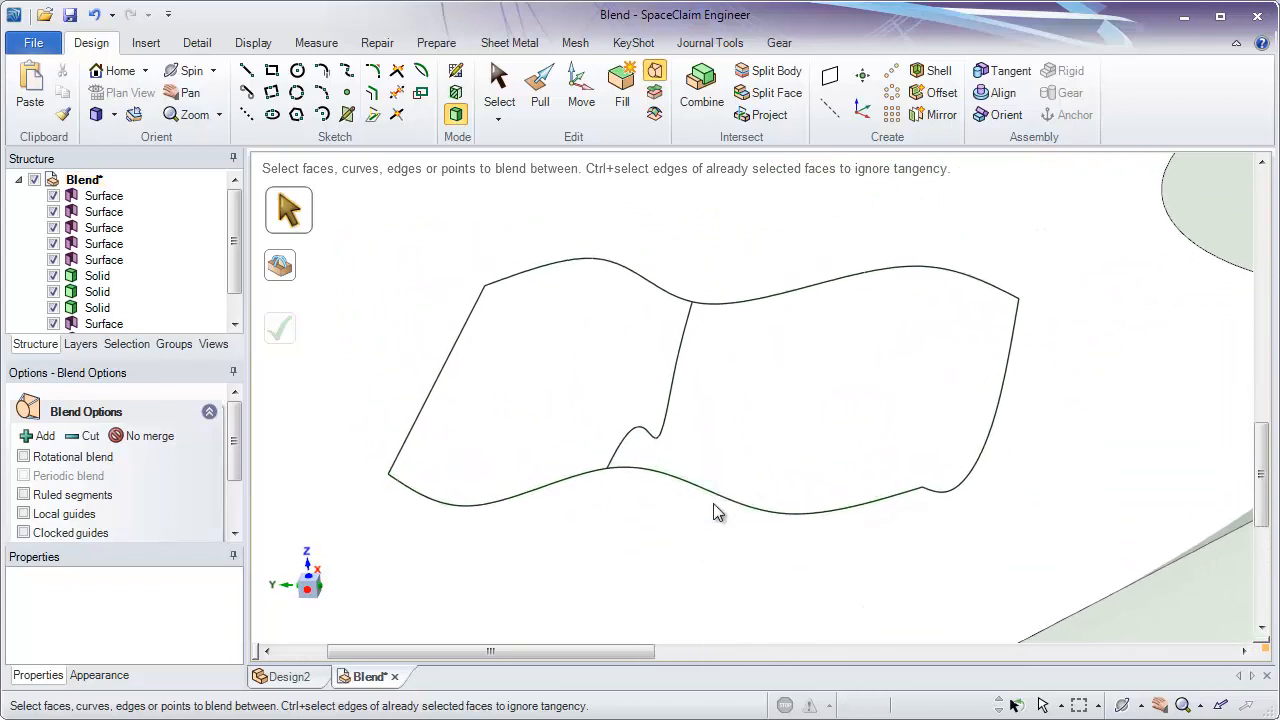
left_click(716, 496)
left_click(751, 297, "ctrl")
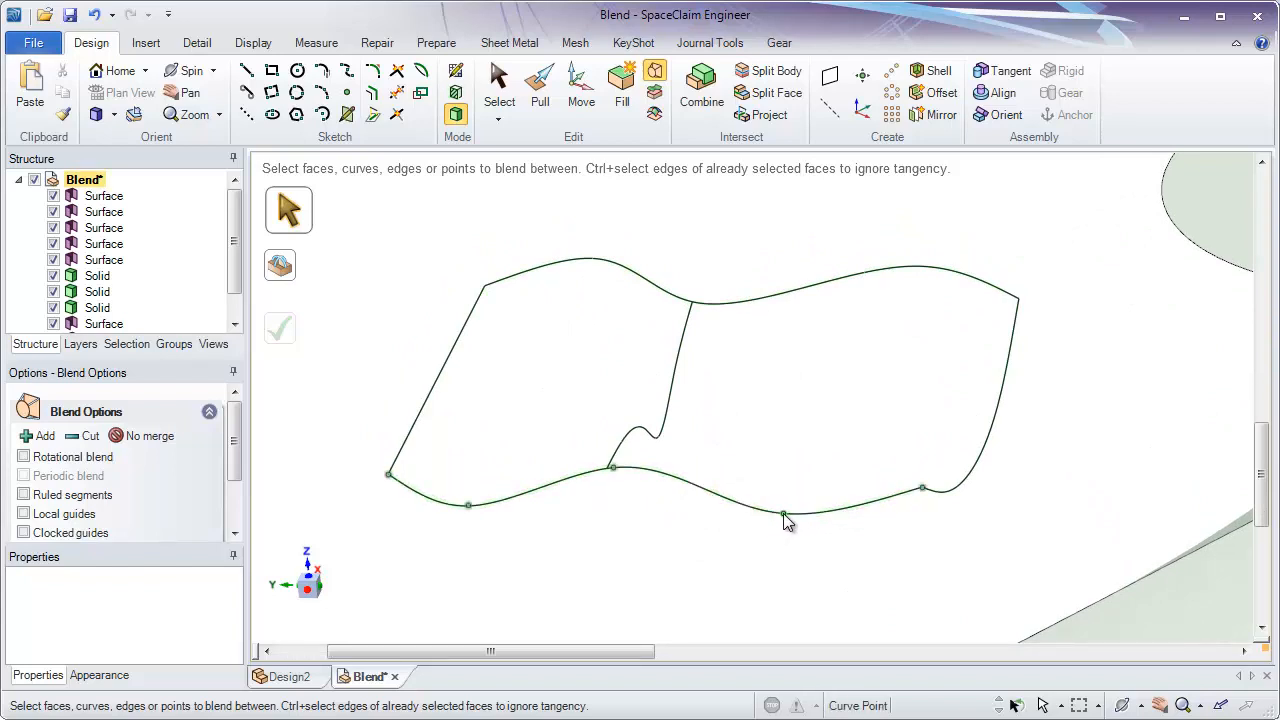
left_click(696, 485)
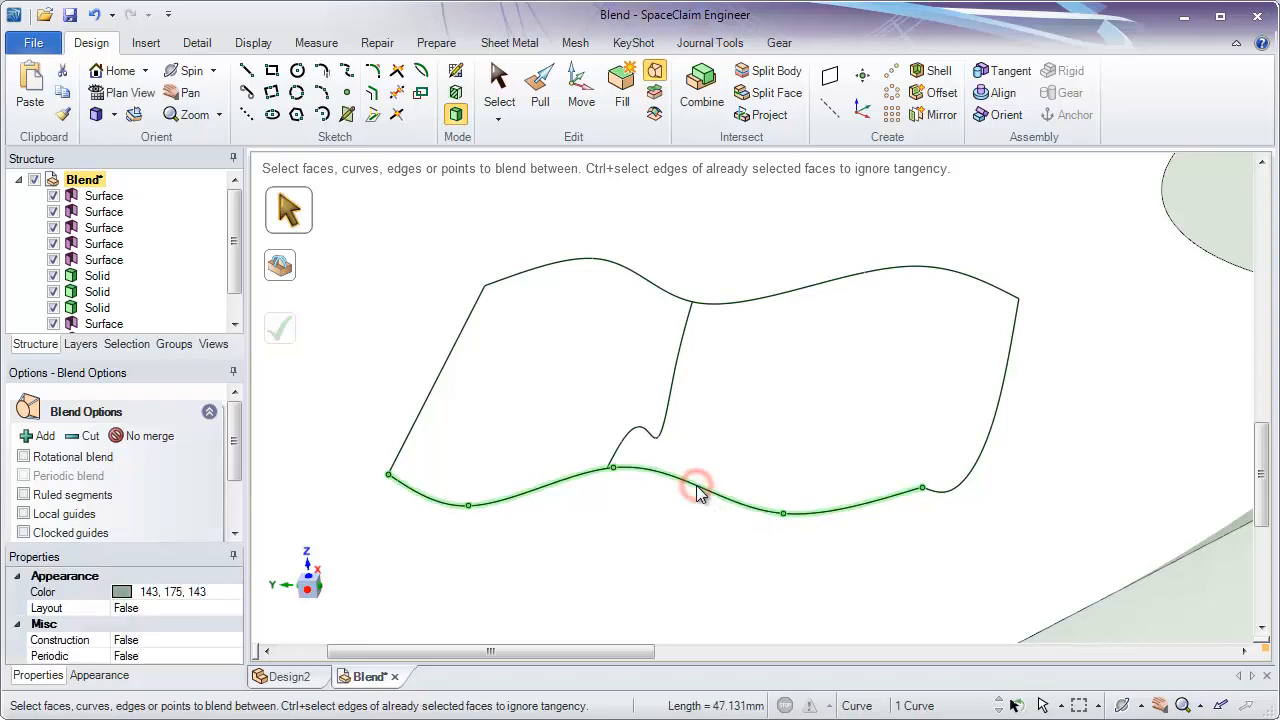
left_click(730, 301, "ctrl")
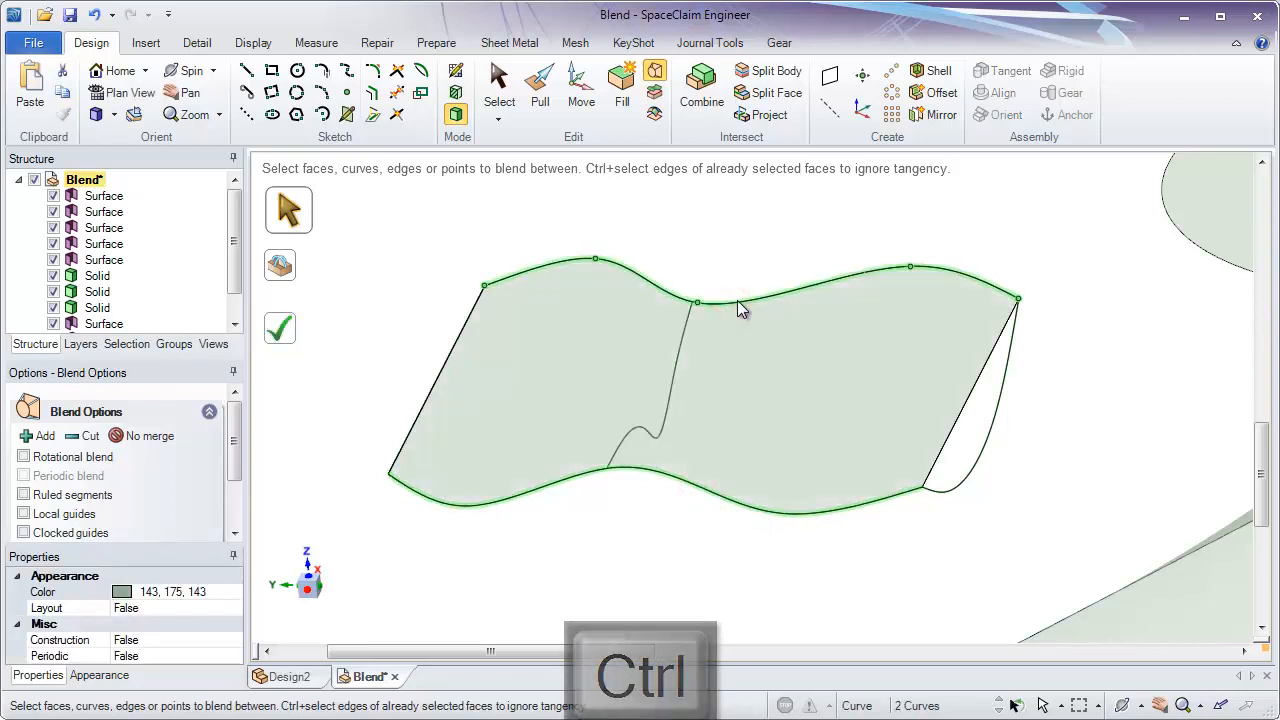
middle_click_drag(737, 304, 893, 390)
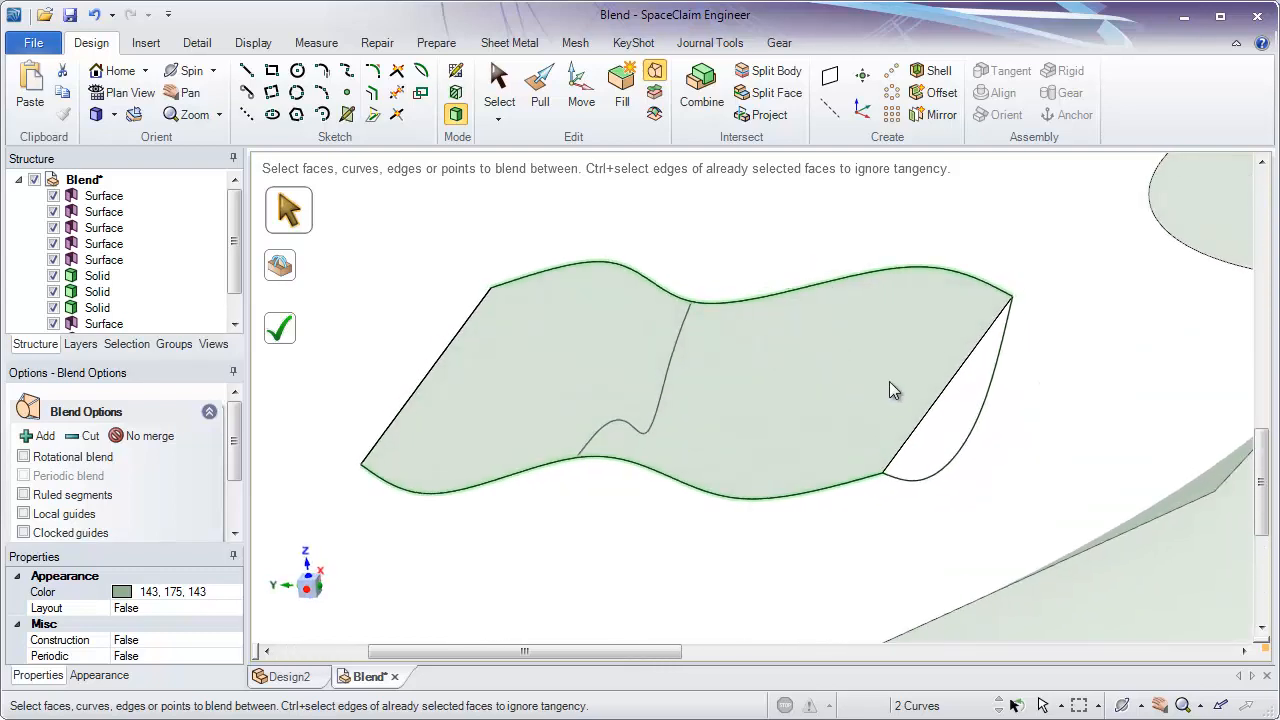
- Add the hooked curve at the +X-facing view's far end, away from the straight end line, as a guide and enable Local guides
left_click(983, 400, "alt")
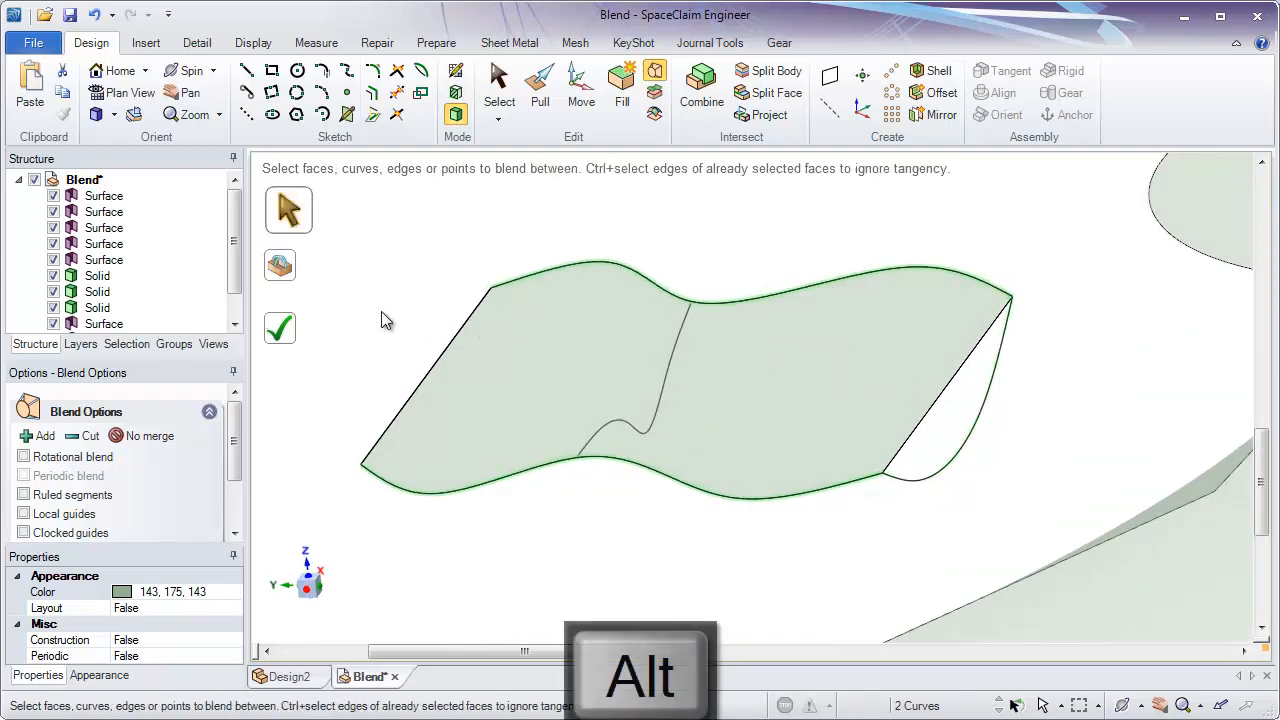
key("alt")
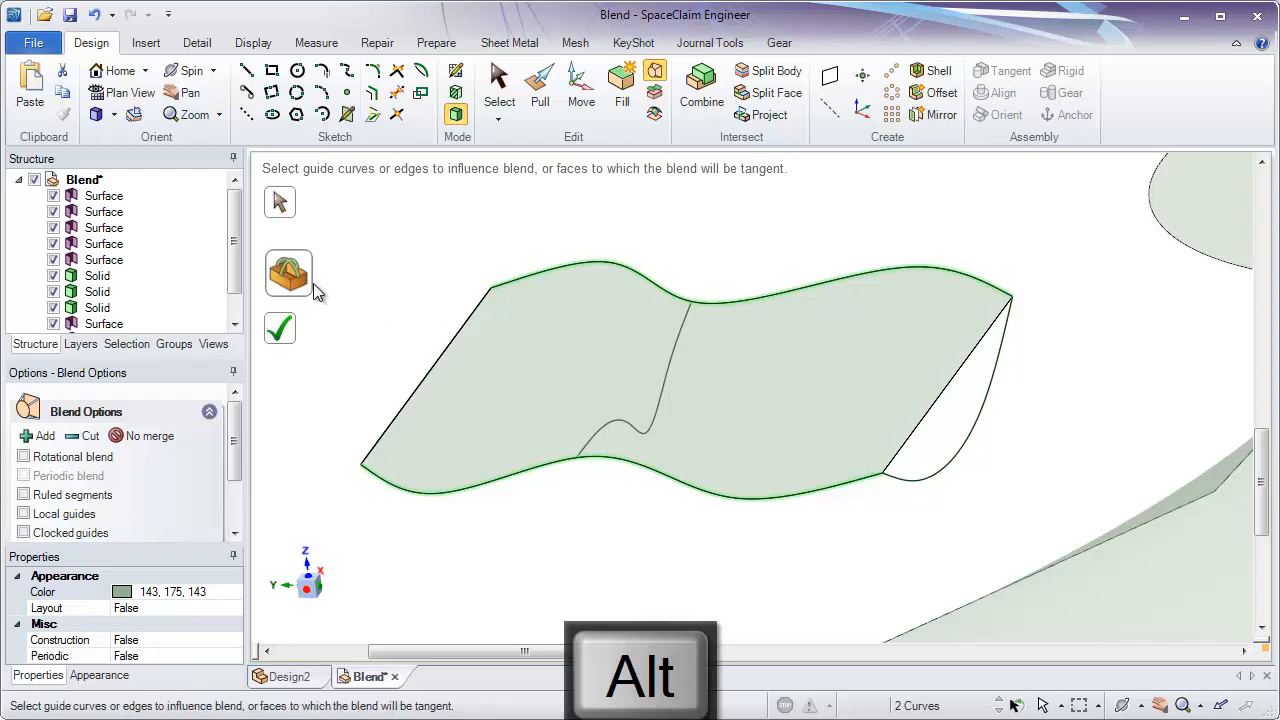
left_click(978, 425, "alt")
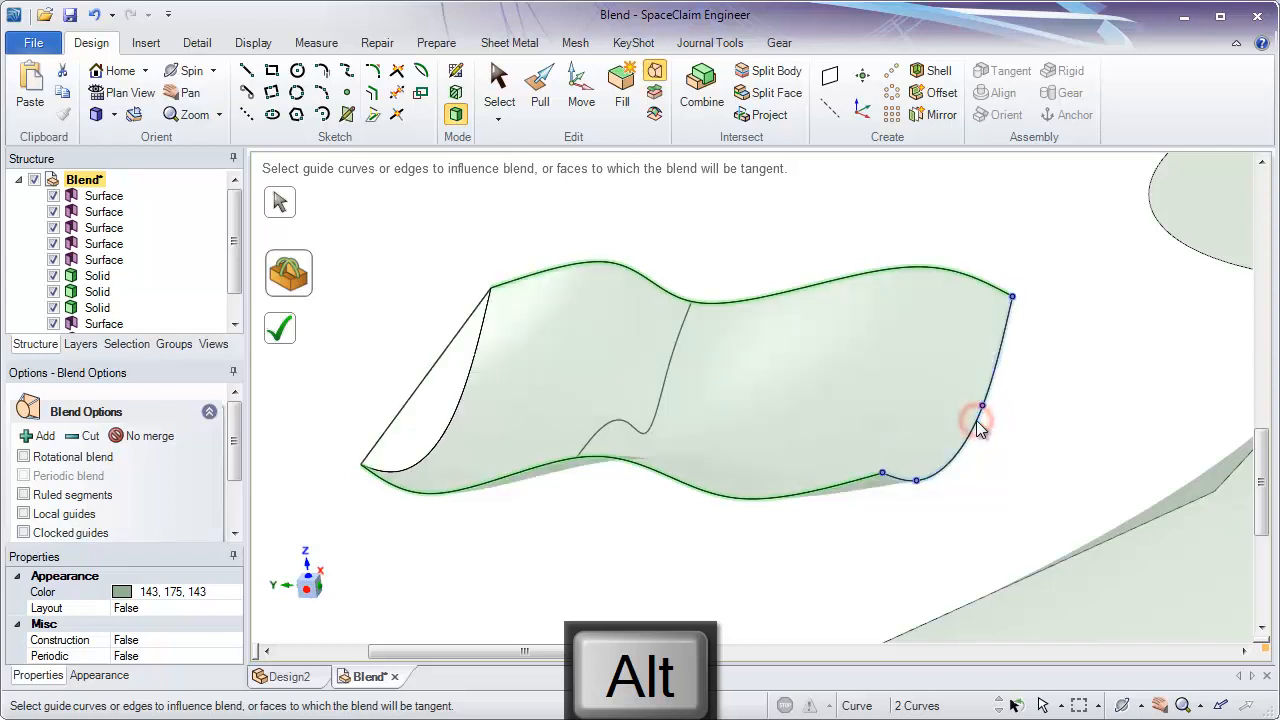
middle_click_drag(951, 491, 975, 450)
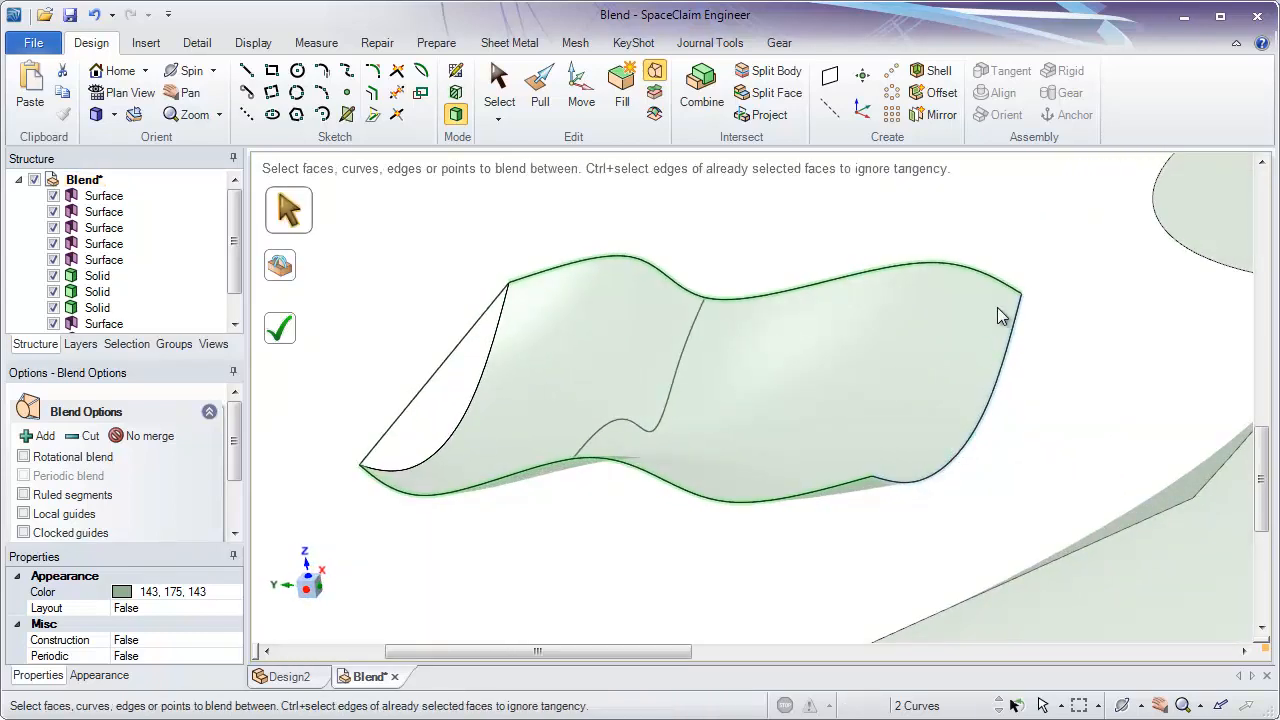
middle_click_drag(1019, 502, 1040, 492)
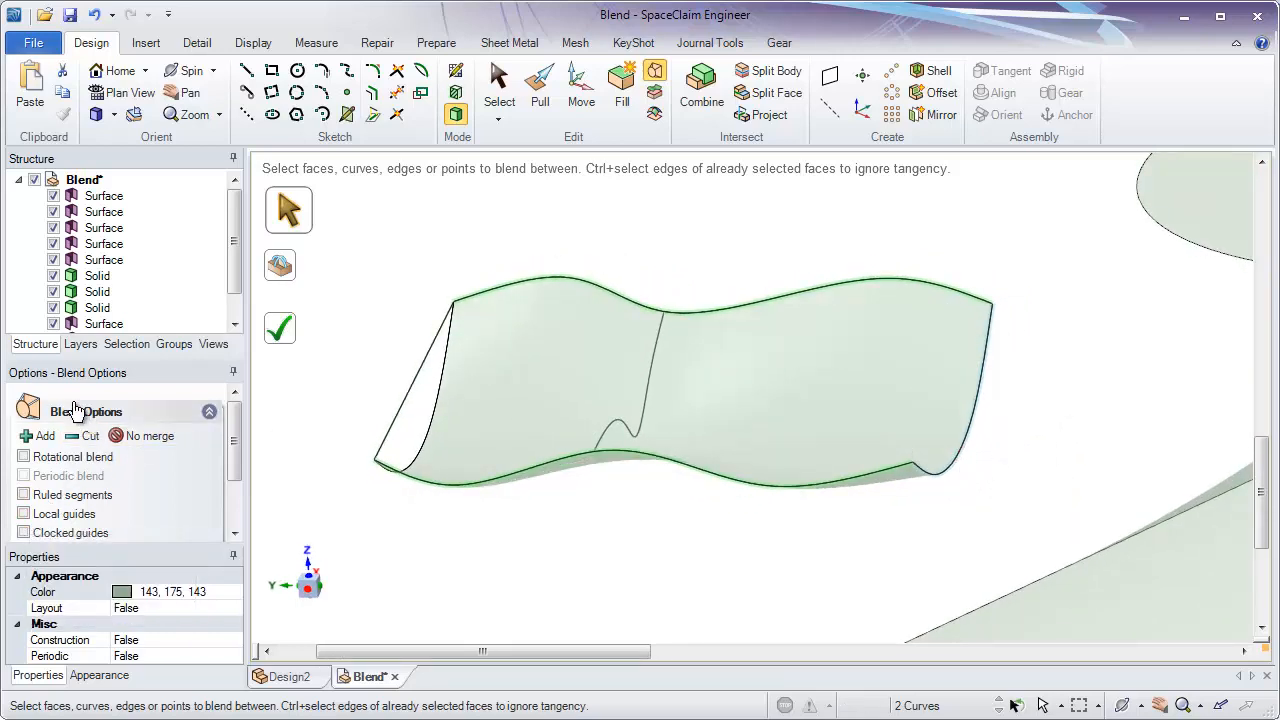
left_click(21, 516)
middle_click_drag(590, 556, 623, 481)
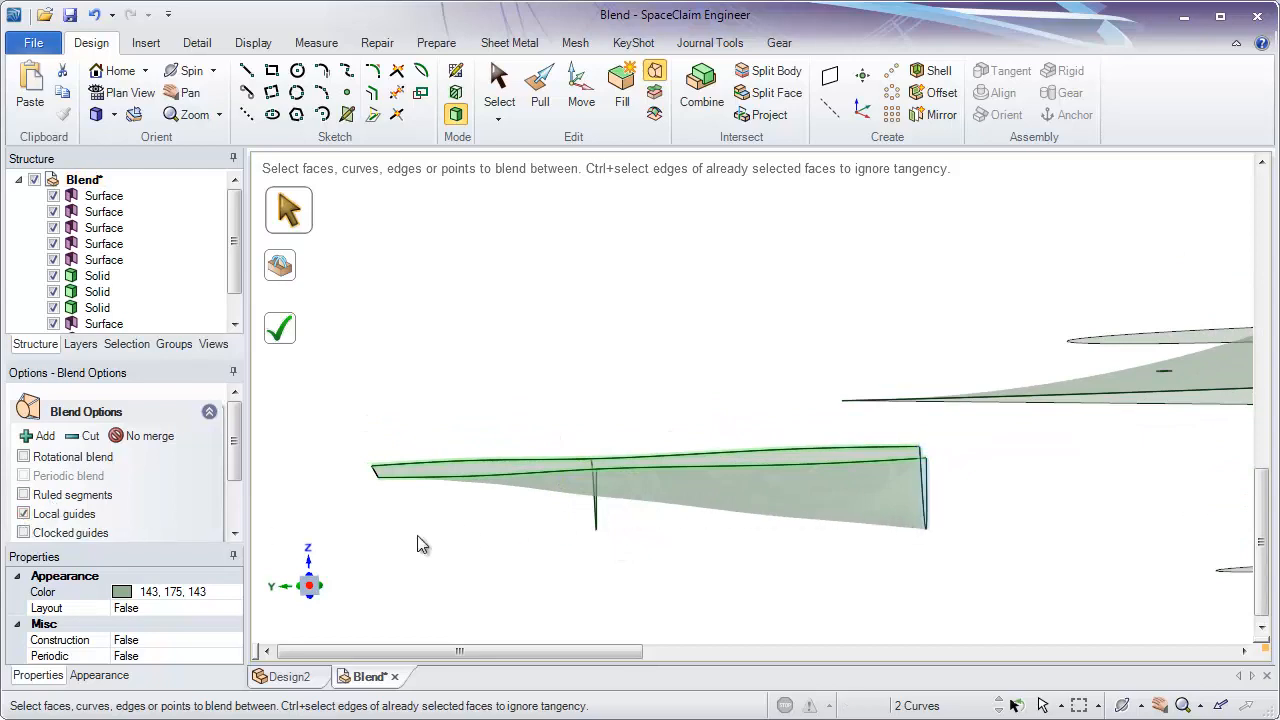
- Disable Local guides for the blend between the two long wavy curves
middle_click_drag(560, 548, 500, 510)
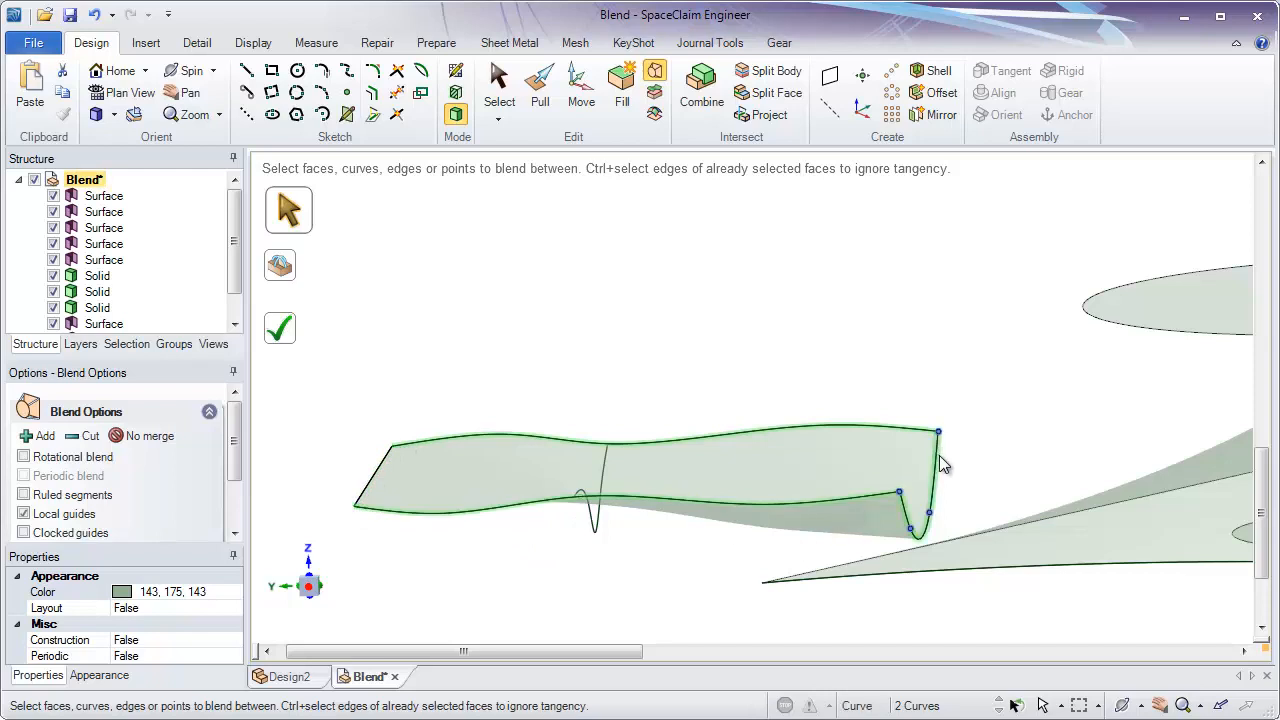
middle_click_drag(886, 540, 989, 444)
left_click(24, 514)
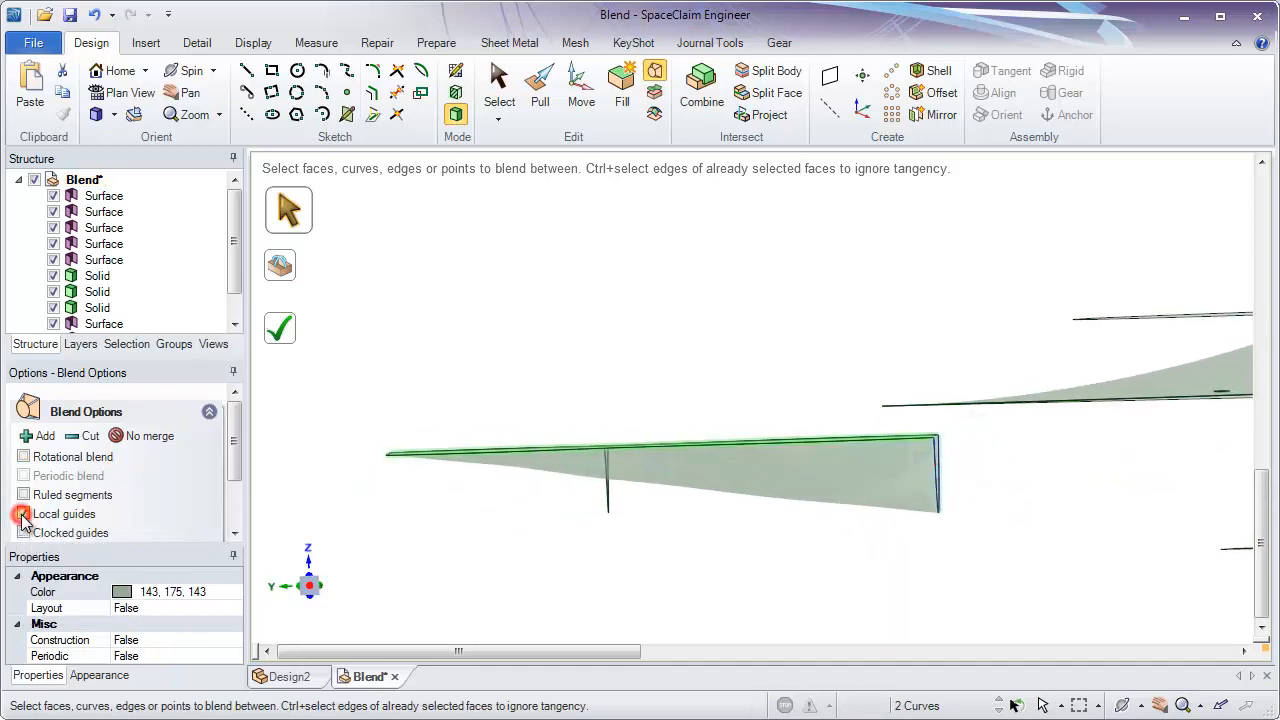
mouse_move(819, 507)
middle_mouse_down()
mouse_move(757, 574)
mouse_move(950, 463)
mouse_move(886, 477)
mouse_move(819, 436)
middle_mouse_up()
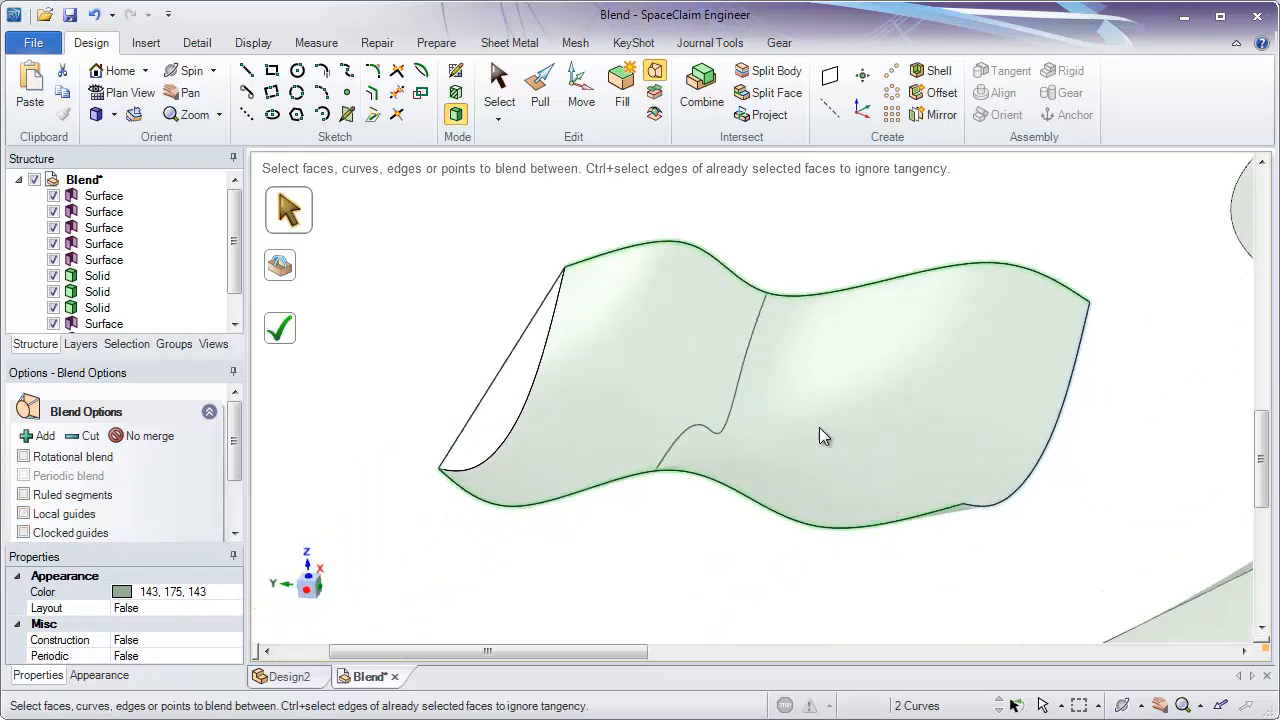
- Use the middle cross curve, the hooked end curve and the straight end line as guides, and complete the wavy blend surface
key("alt")
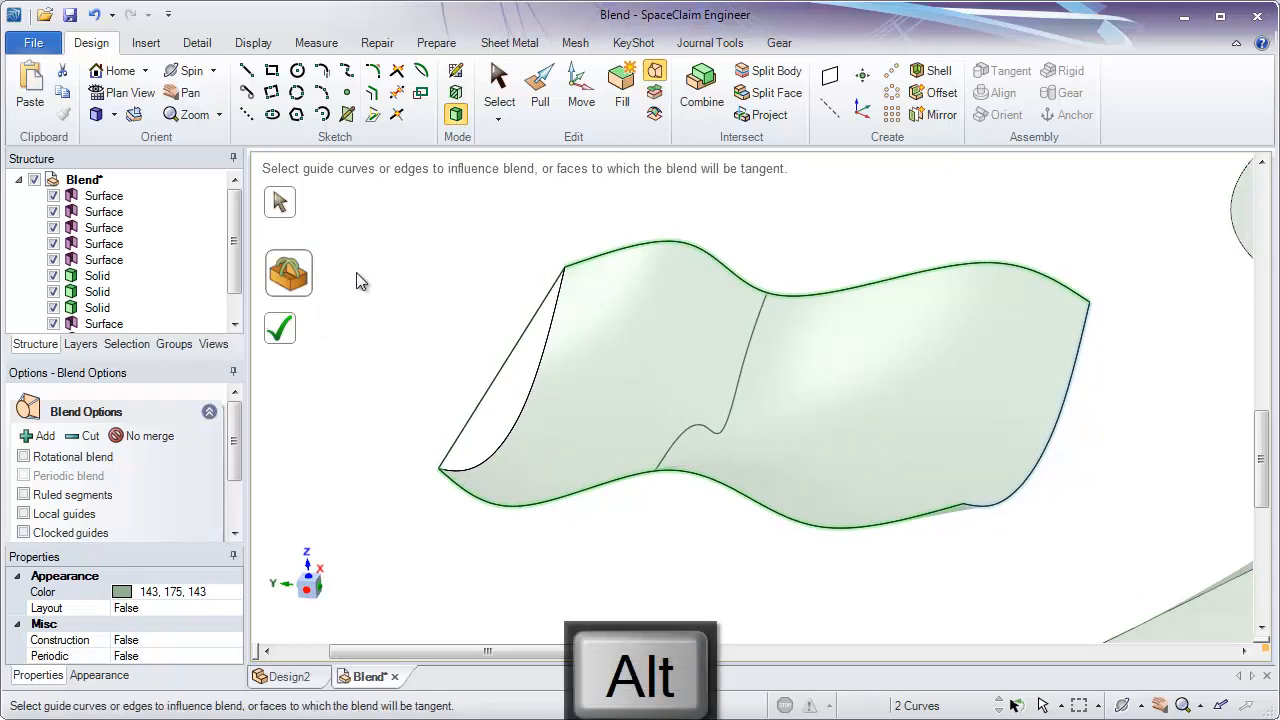
left_click(735, 390, "alt")
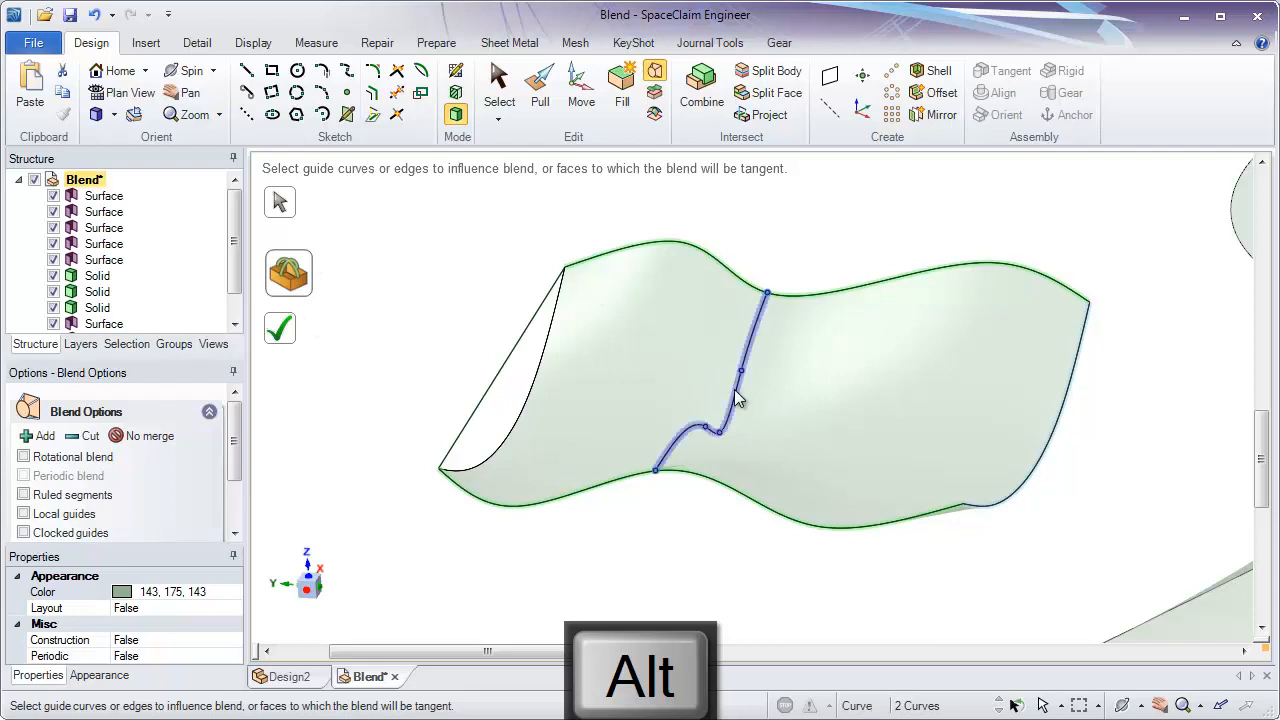
middle_click_drag(1057, 466, 1031, 482)
left_click(1028, 481, "alt")
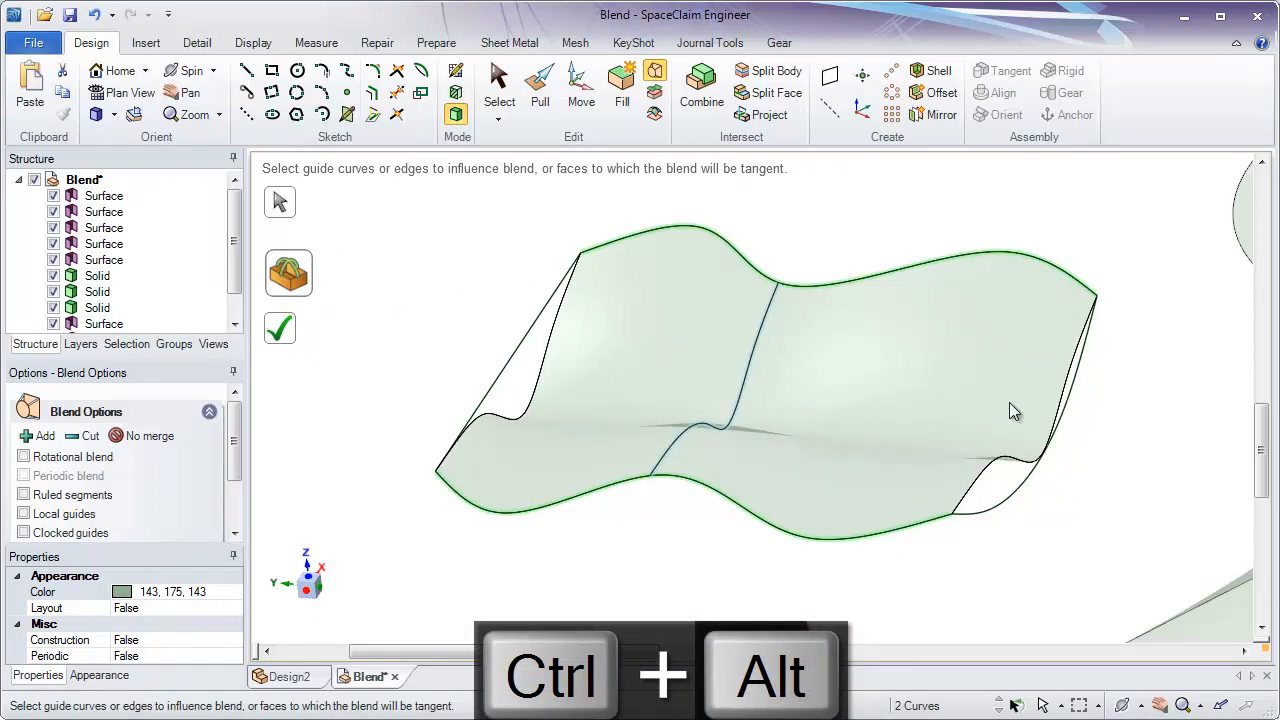
left_click(1049, 448, "ctrl+alt")
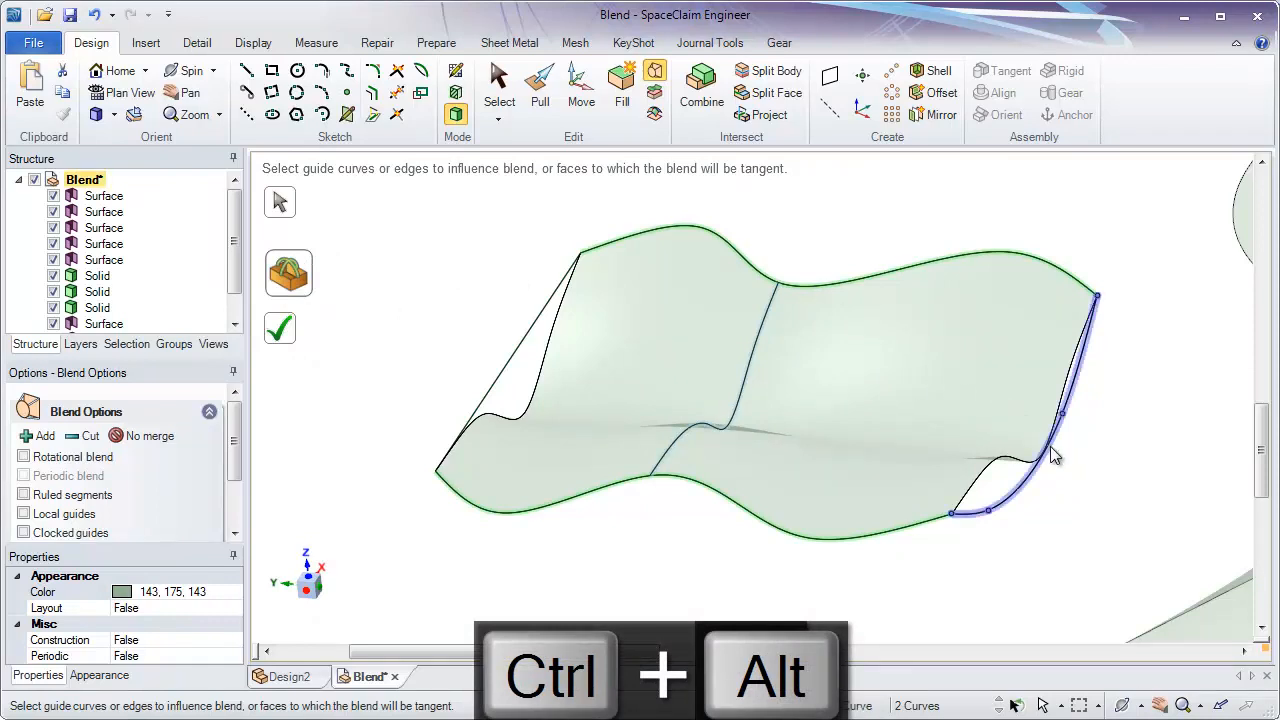
left_click(520, 352, "ctrl+alt")
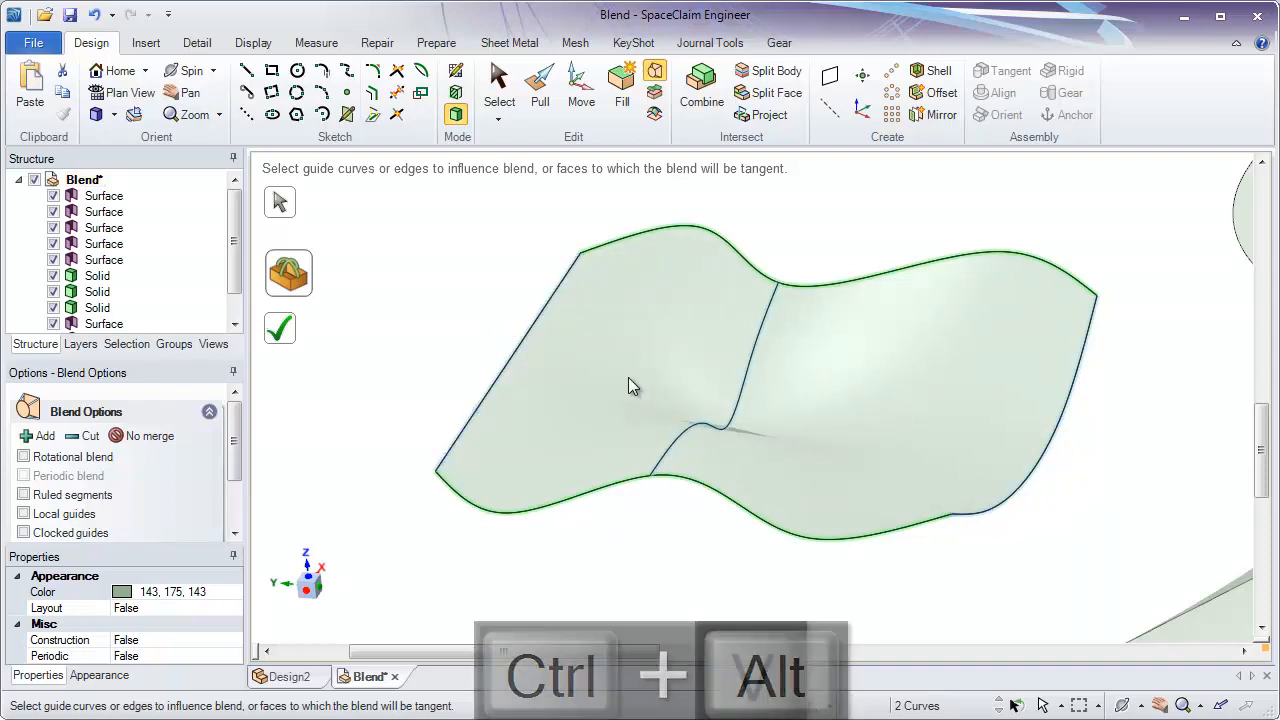
mouse_move(628, 380)
middle_mouse_down()
mouse_move(700, 271)
mouse_move(620, 374)
mouse_move(554, 374)
mouse_move(653, 343)
middle_mouse_up()
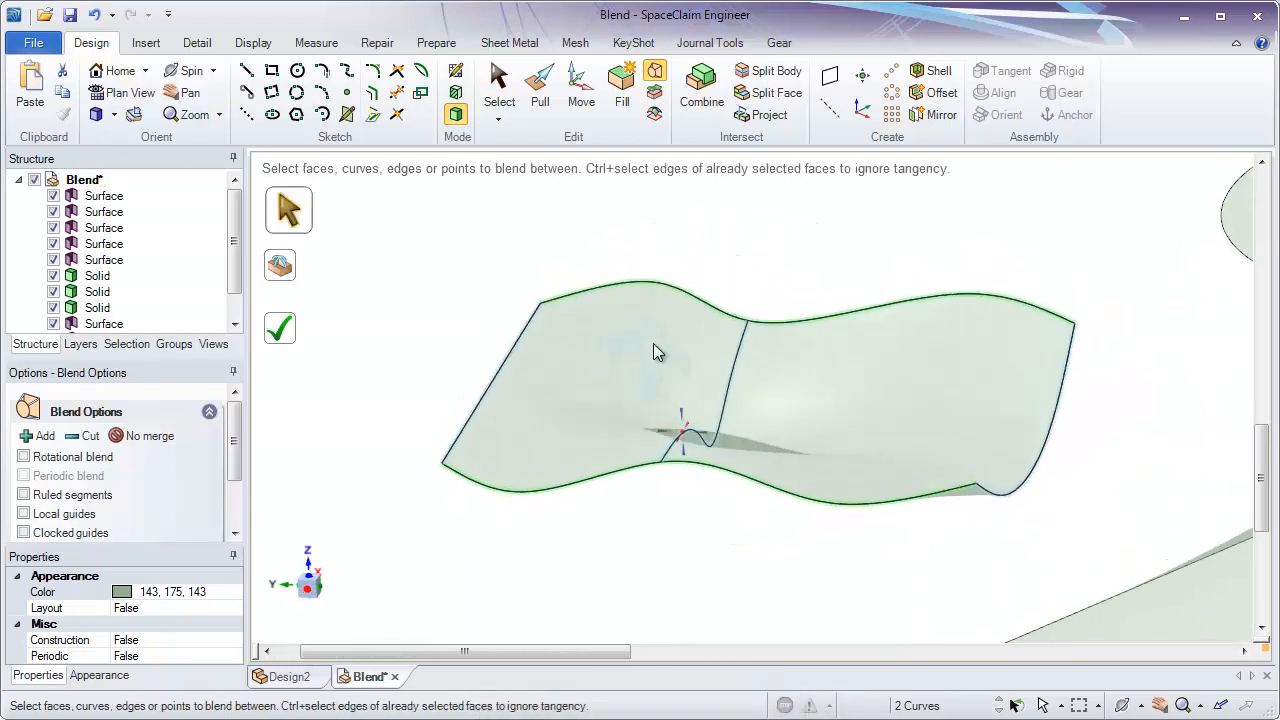
left_click(280, 334)
left_click(531, 486)
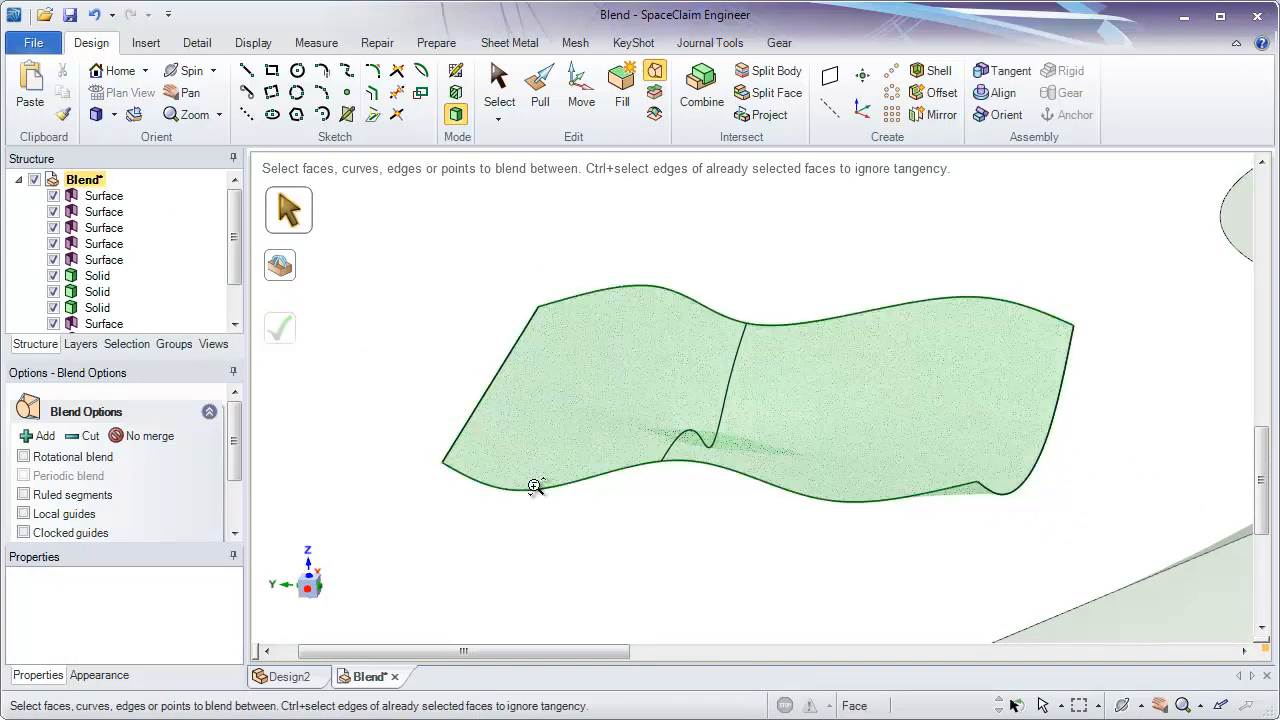
- Set up a blend through the four stacked elliptical faces in order from the lowest to the highest
scroll(562, 362, "down", 5)
middle_click_drag(562, 362, 563, 324, "ctrl")
mouse_move(665, 369)
middle_mouse_down("shift")
mouse_move(517, 352)
mouse_move(766, 286)
mouse_move(903, 320)
mouse_move(891, 394)
mouse_move(929, 527)
middle_mouse_up("shift")
left_click(843, 527)
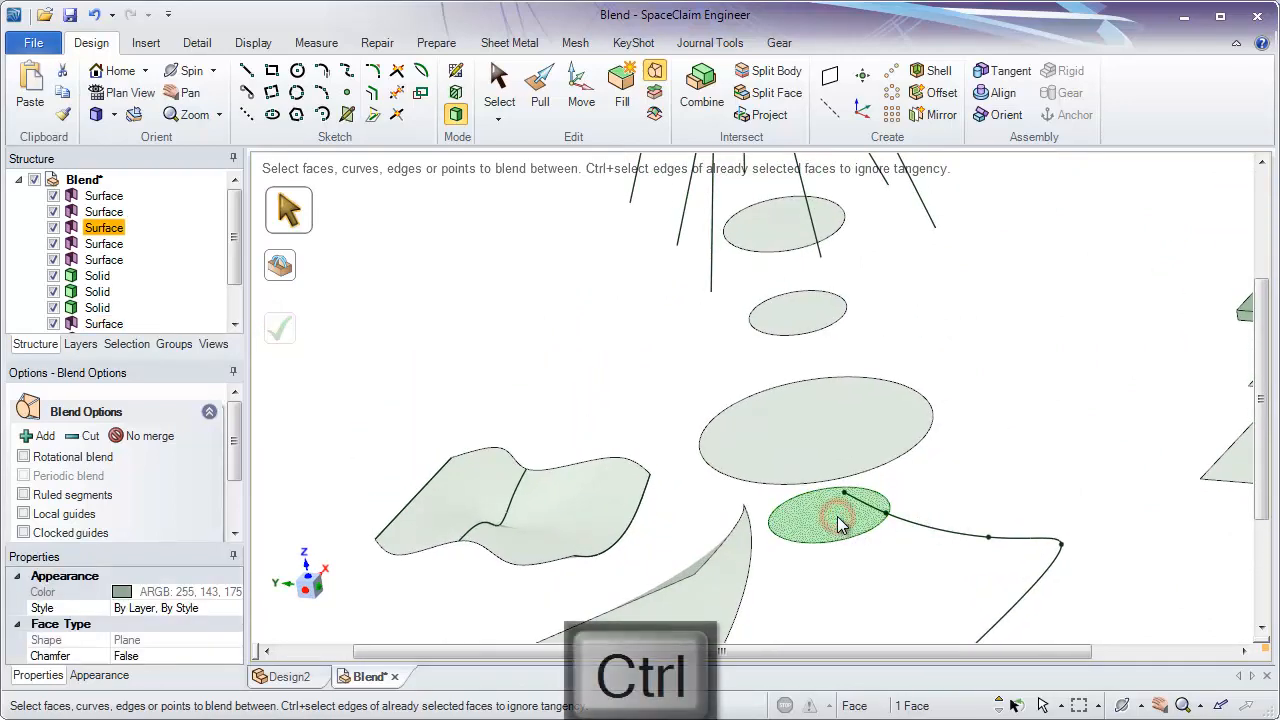
left_click(812, 446, "ctrl")
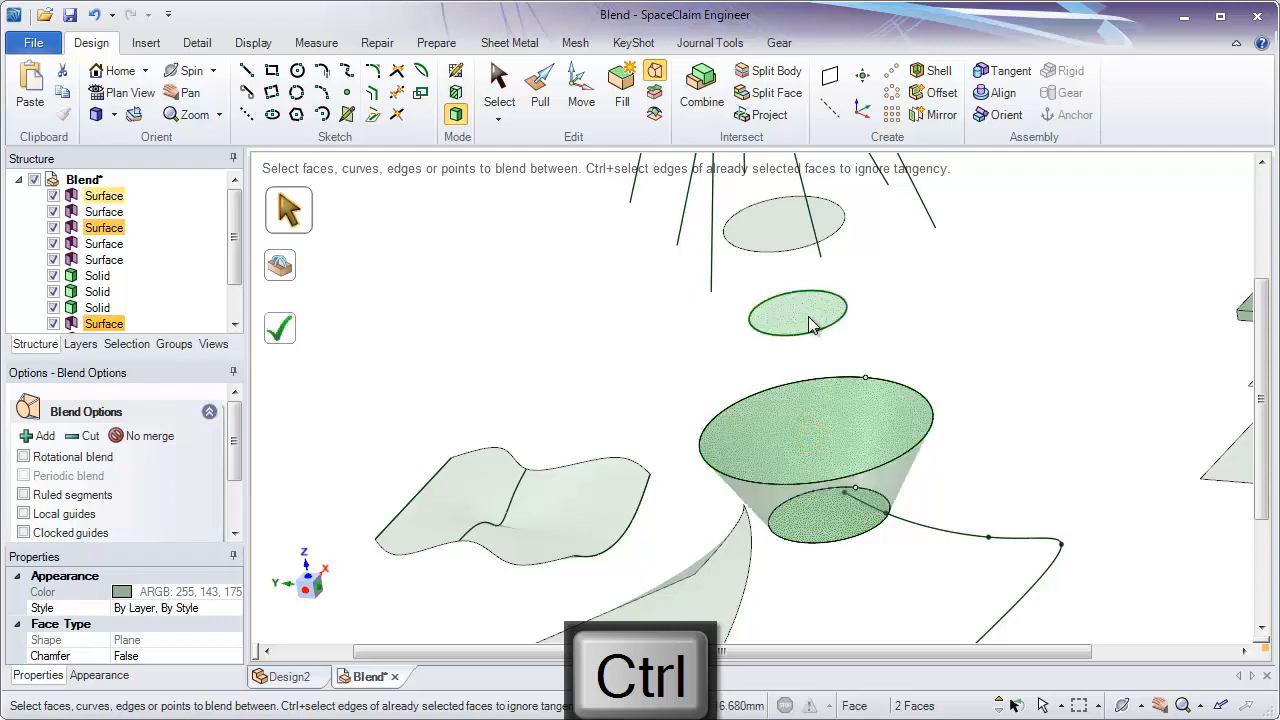
left_click(785, 240, "ctrl")
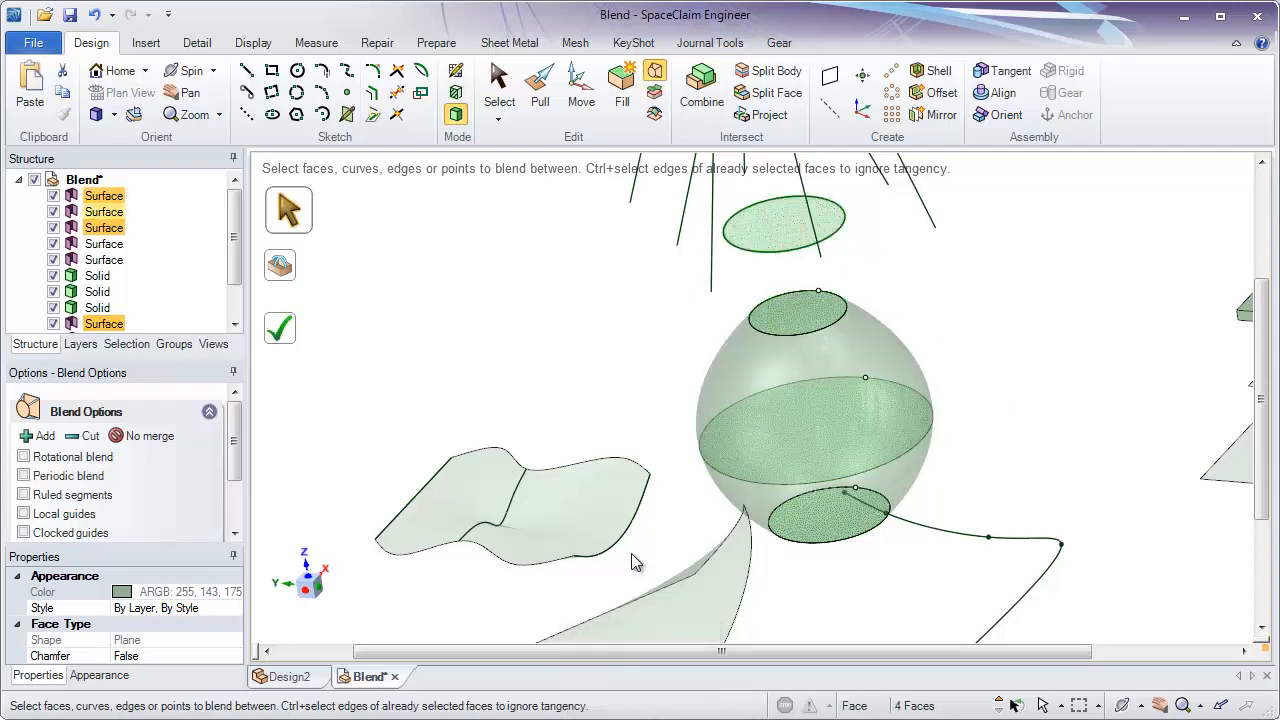
middle_click_drag(930, 548, 775, 508)
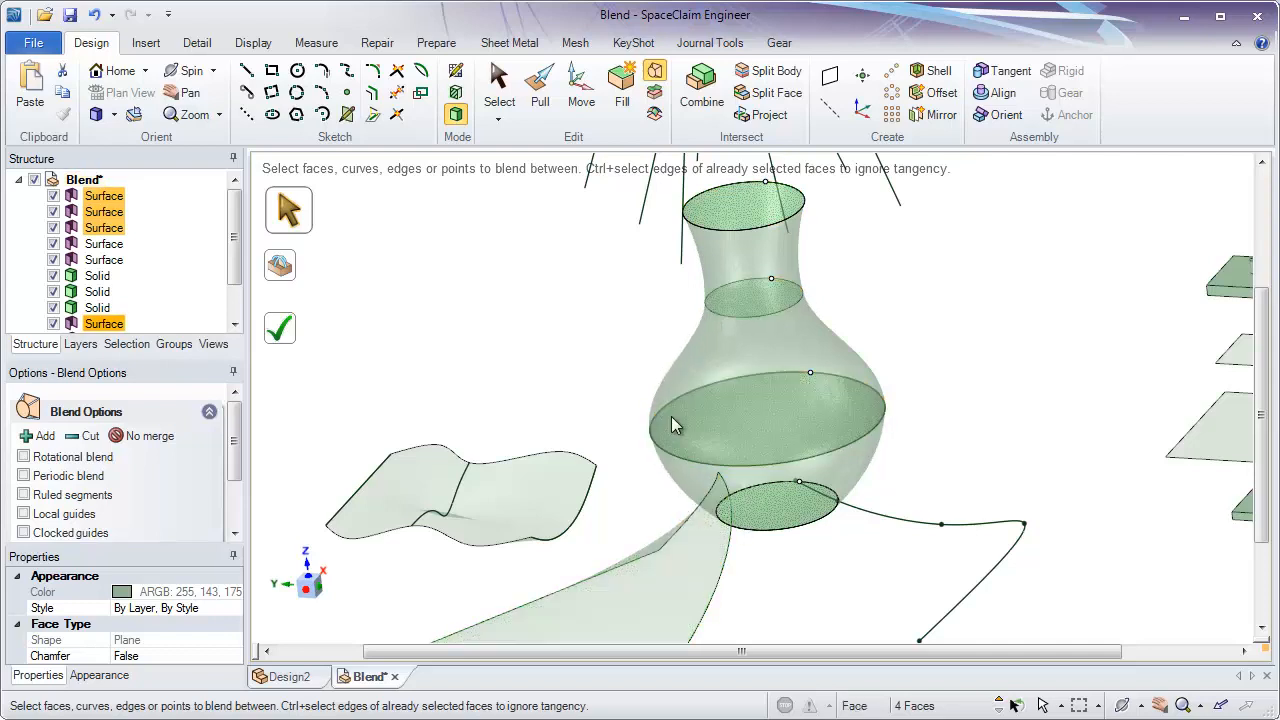
mouse_move(900, 286)
middle_mouse_down()
mouse_move(908, 277)
mouse_move(897, 281)
middle_mouse_up()
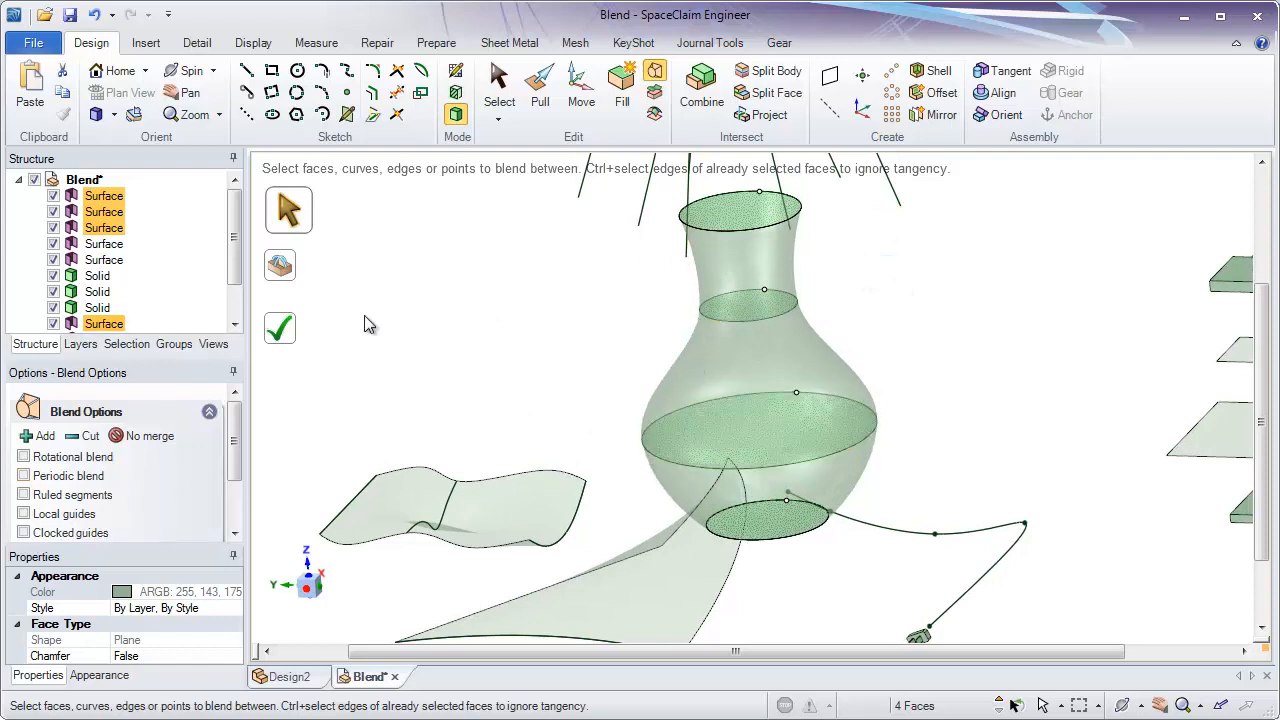
- Try completing the four-face blend with Ruled segments enabled, and undo the resulting solid
left_click(23, 495)
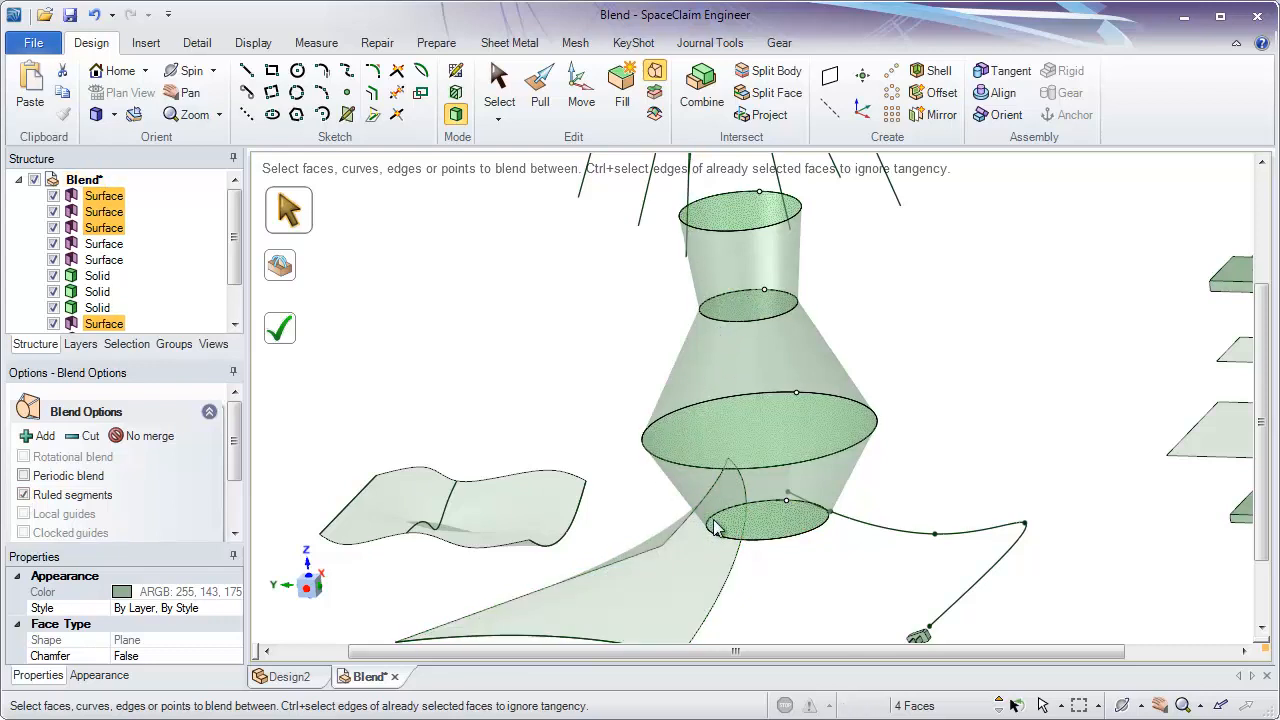
left_click(282, 321)
mouse_move(610, 360)
middle_mouse_down()
mouse_move(634, 386)
mouse_move(631, 365)
middle_mouse_up()
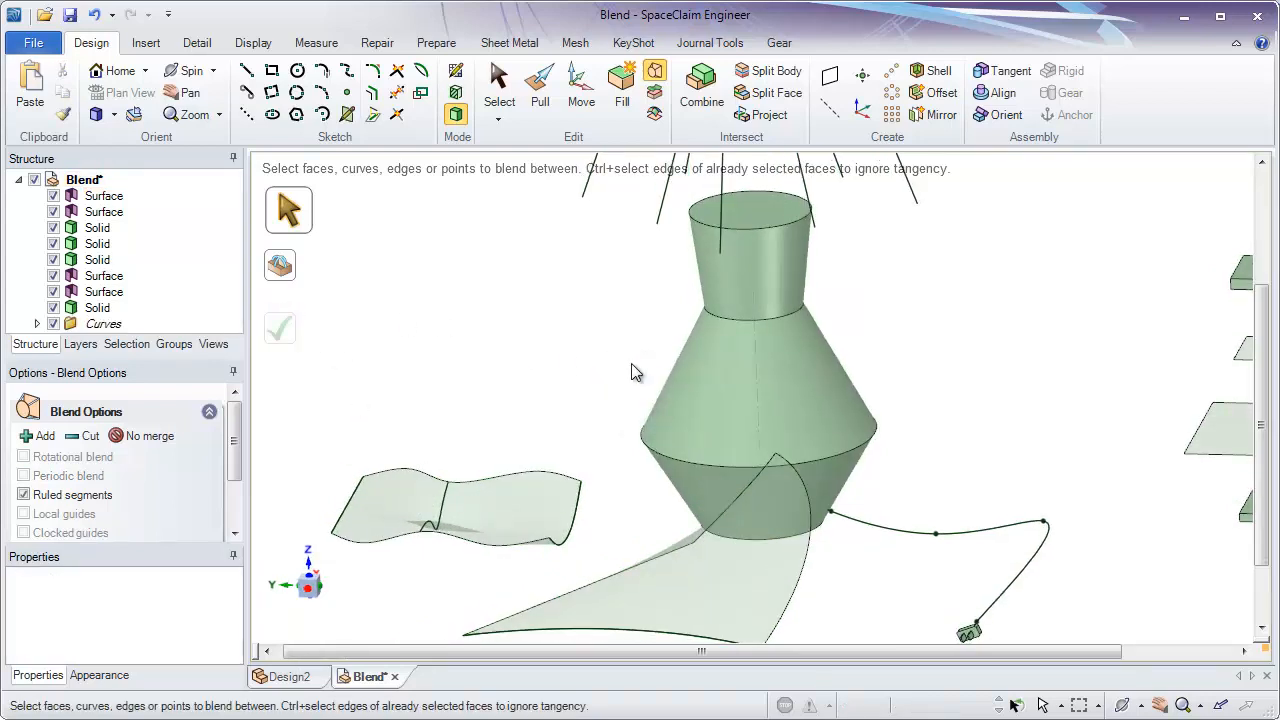
left_click(95, 15)
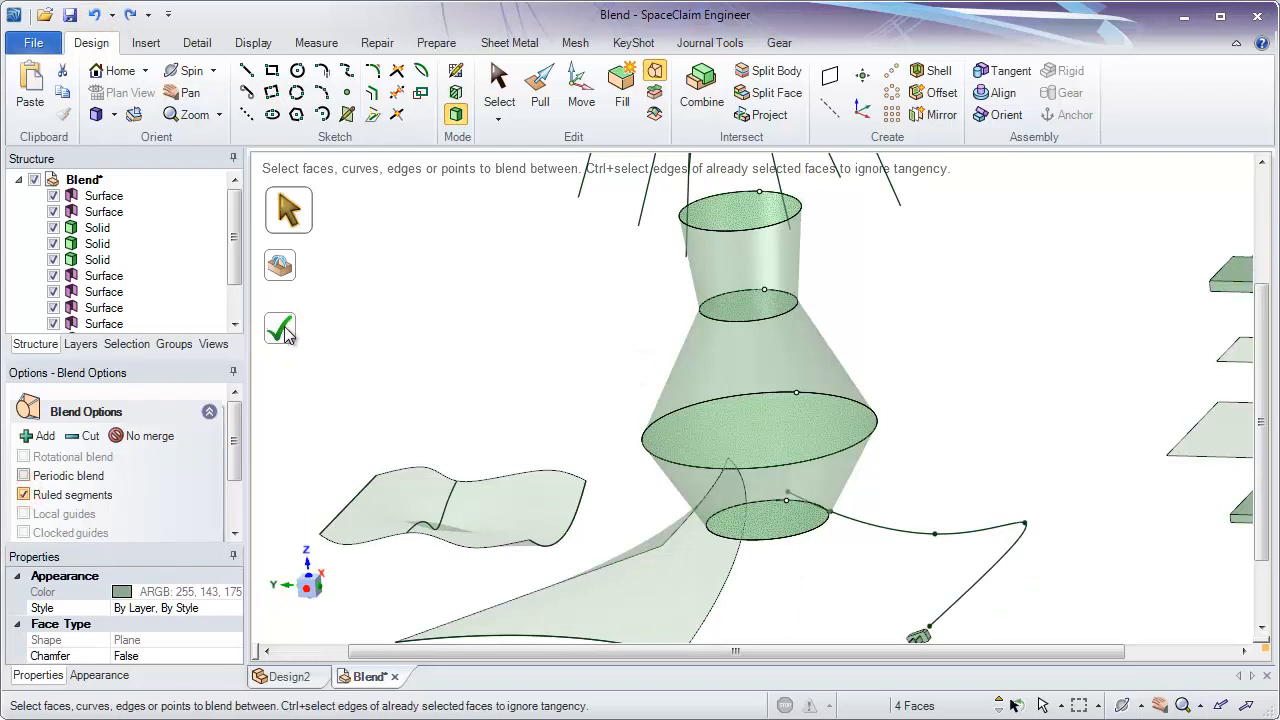
- Disable Ruled segments and complete the four-face blend as a smooth vase-shaped solid
left_click(24, 495)
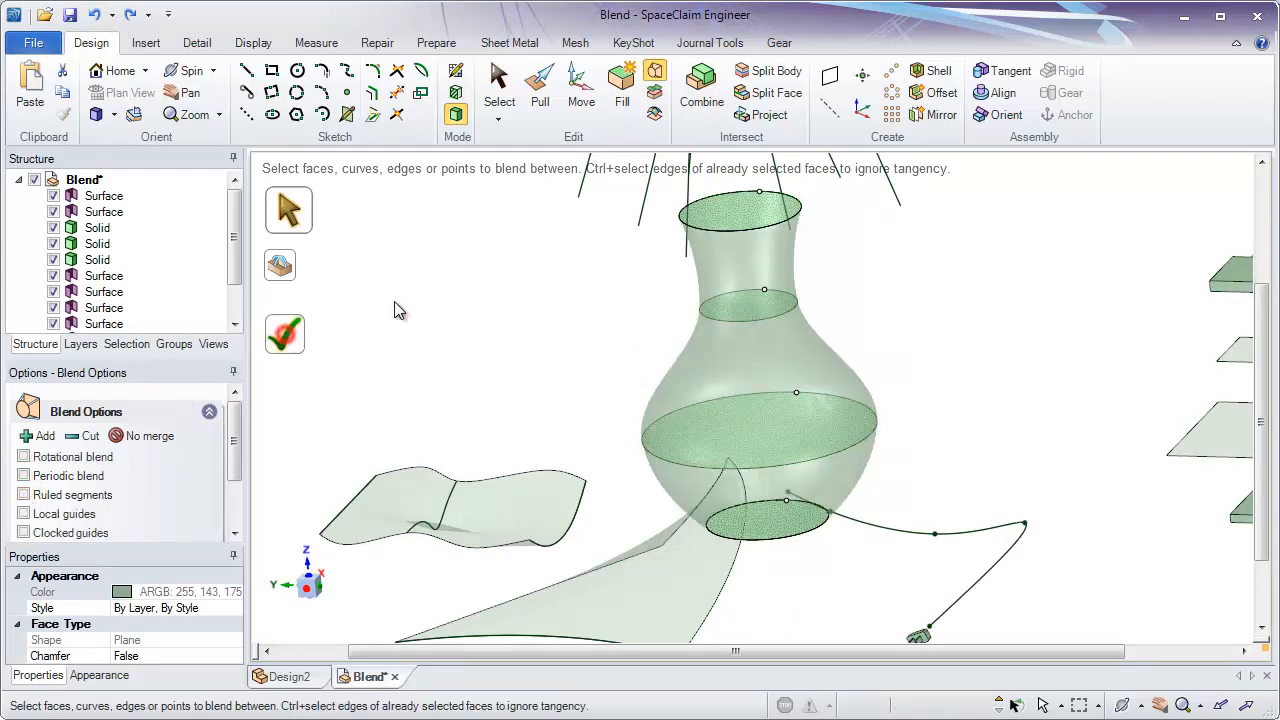
middle_click_drag(962, 469, 930, 526)
middle_click_drag(918, 477, 918, 511, "shift")
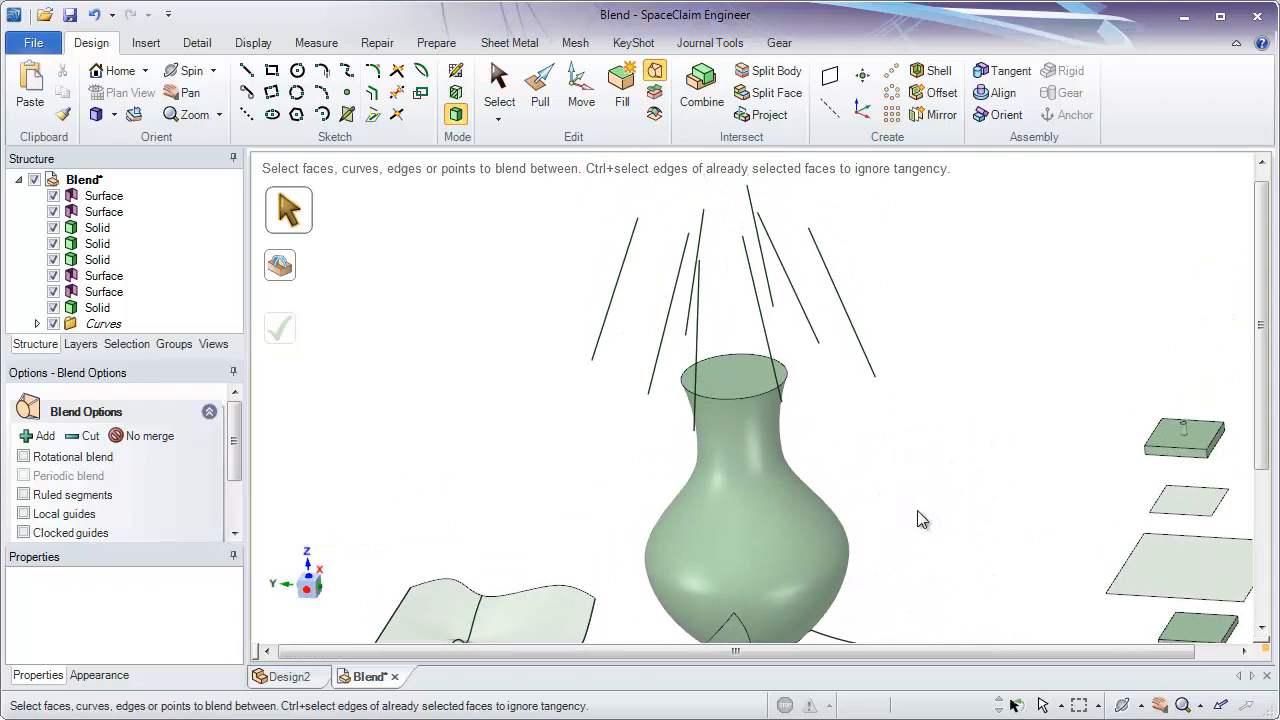
mouse_move(829, 396)
middle_mouse_down("ctrl")
mouse_move(859, 633)
mouse_move(840, 543)
mouse_move(846, 429)
mouse_move(854, 466)
mouse_move(830, 454)
middle_mouse_up("ctrl")
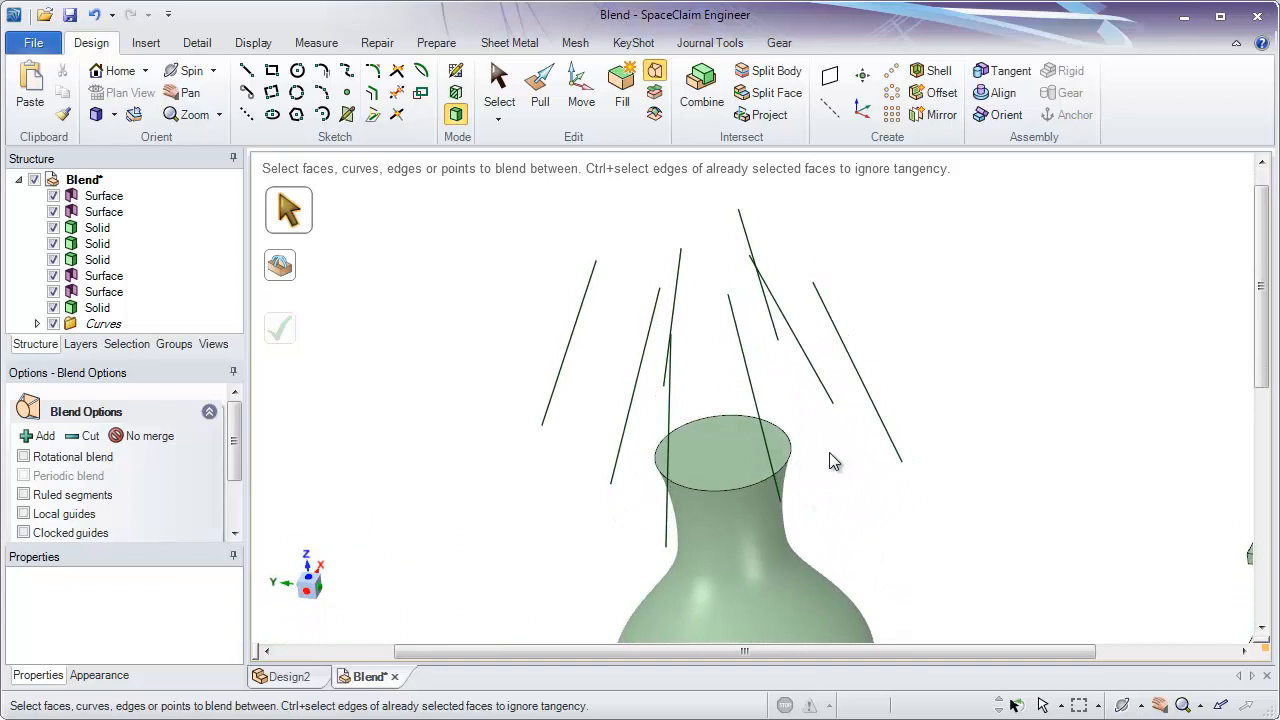
left_click(758, 404)
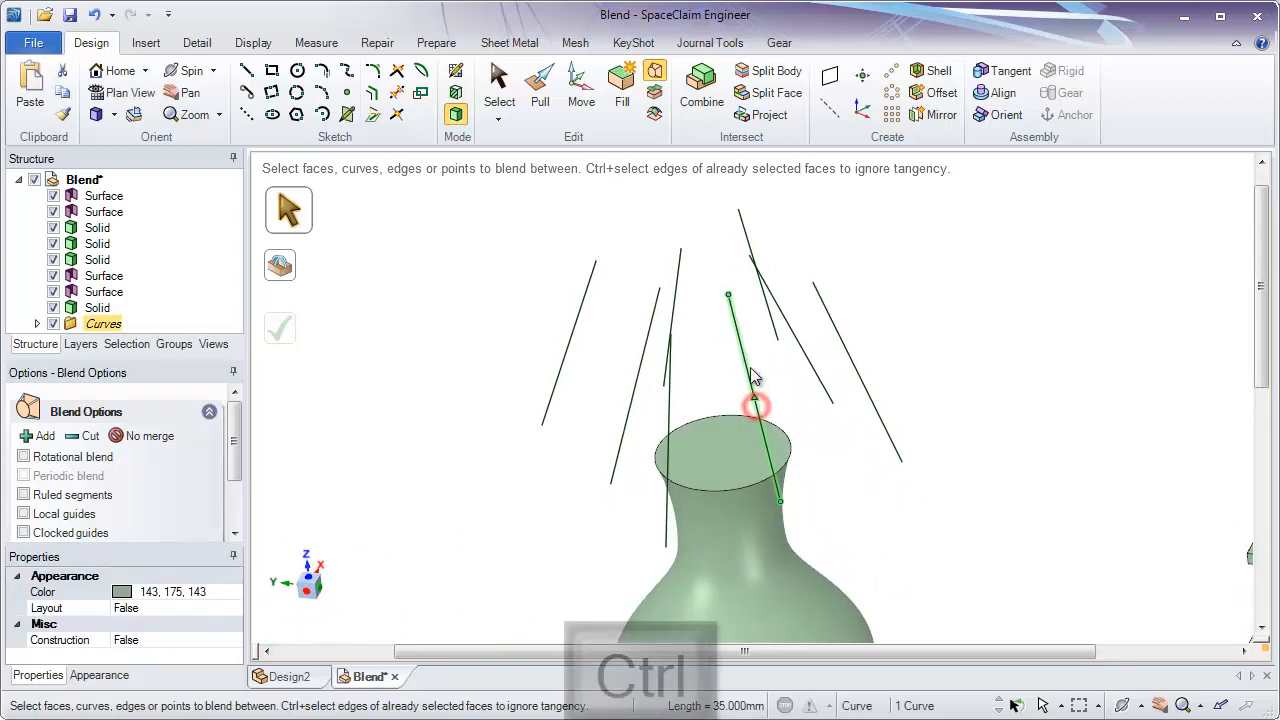
left_click(681, 282, "ctrl")
left_click(587, 289, "ctrl")
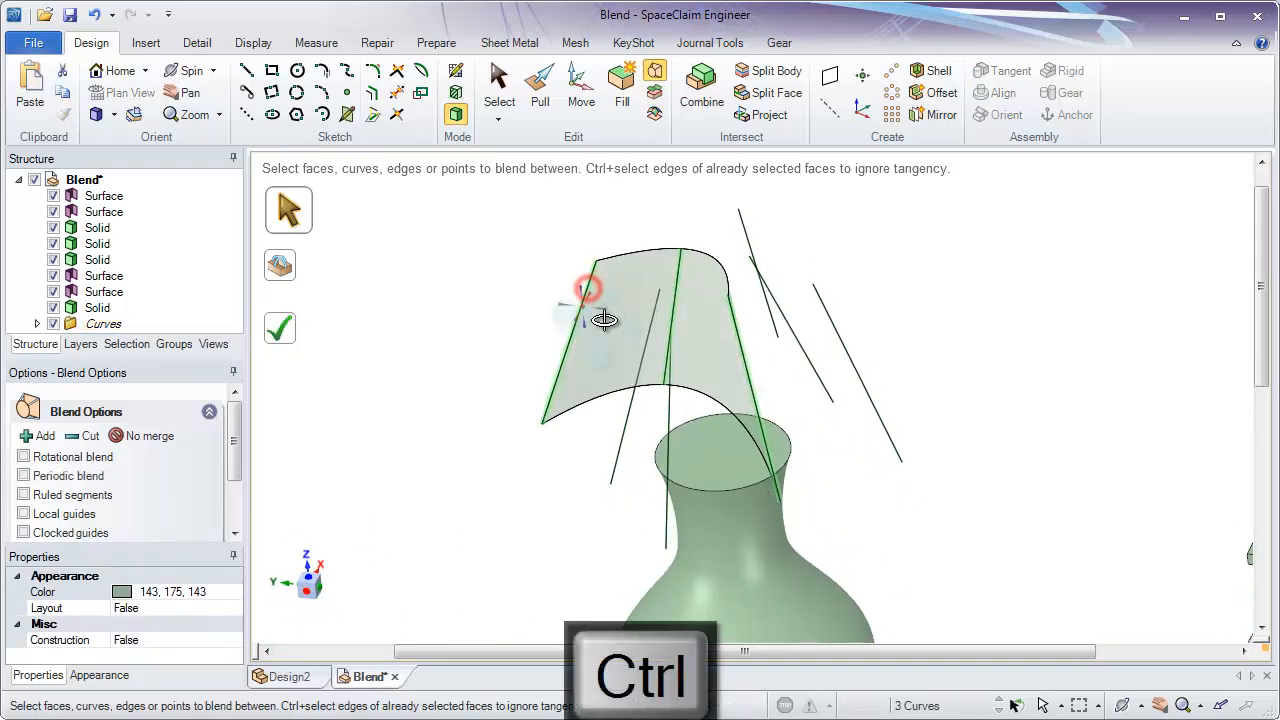
middle_click_drag(604, 319, 609, 414)
left_click(778, 312, "ctrl")
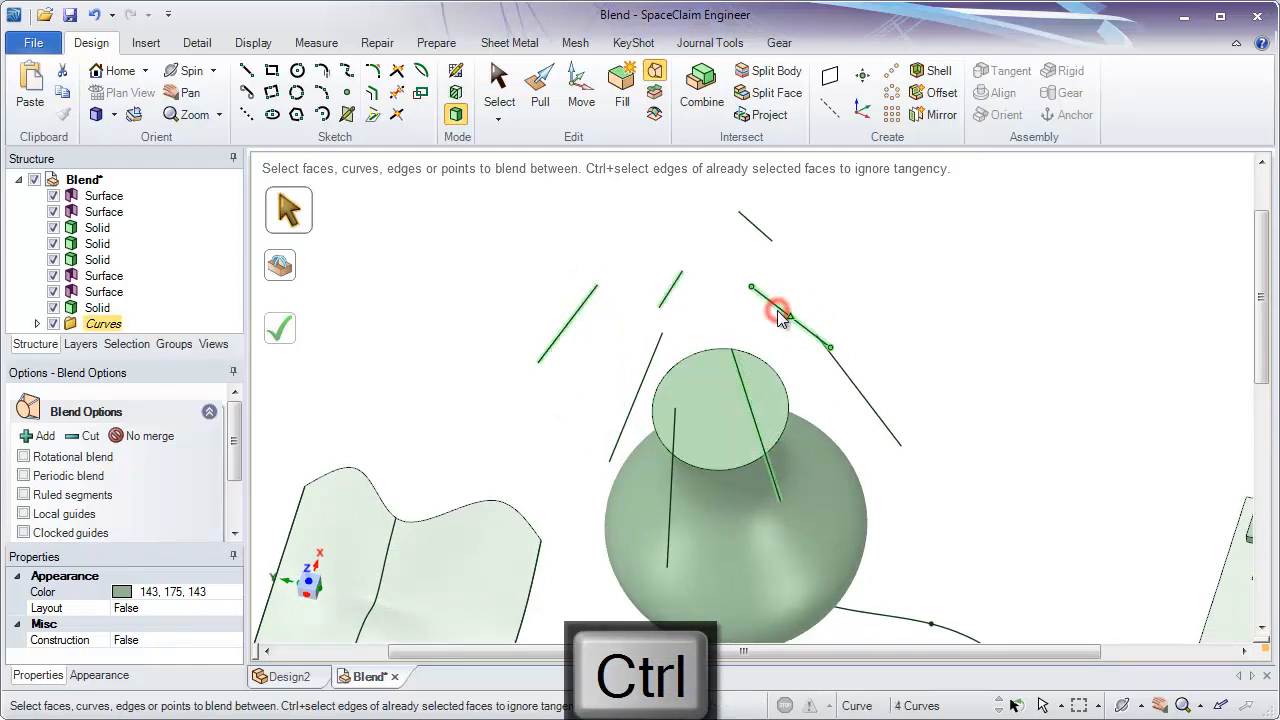
middle_click_drag(782, 312, 826, 297)
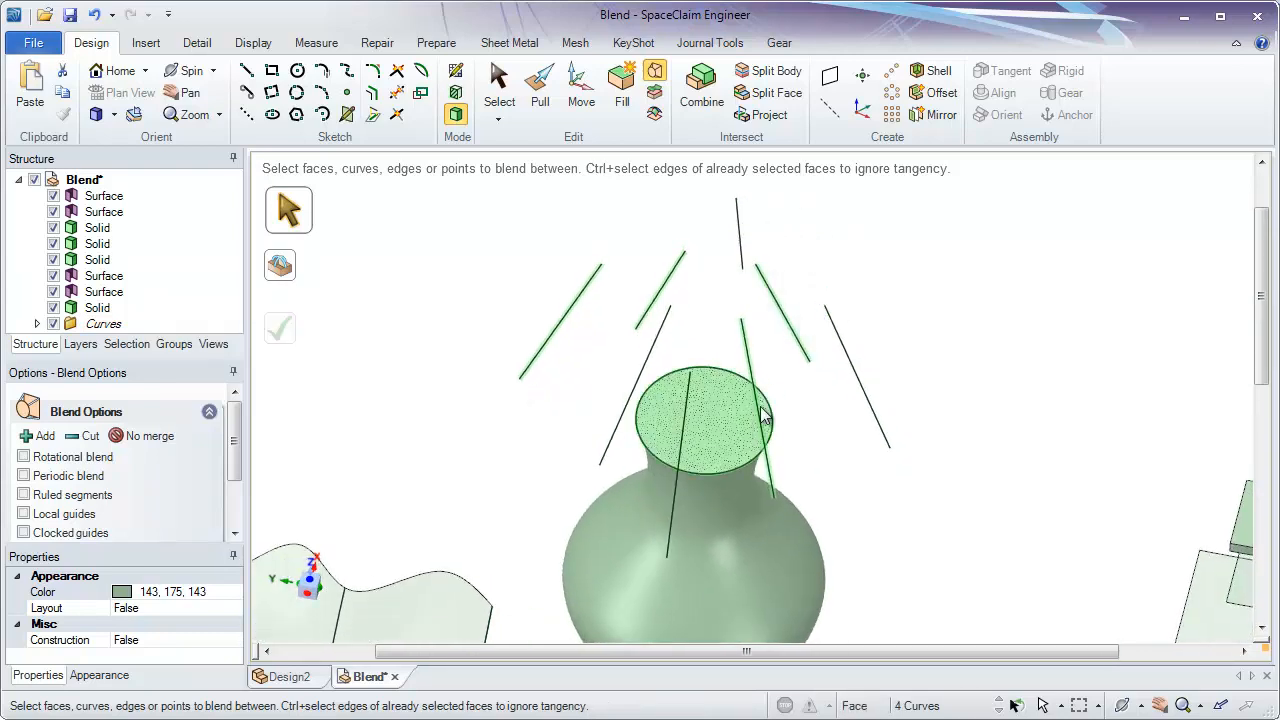
left_click(771, 289, "ctrl")
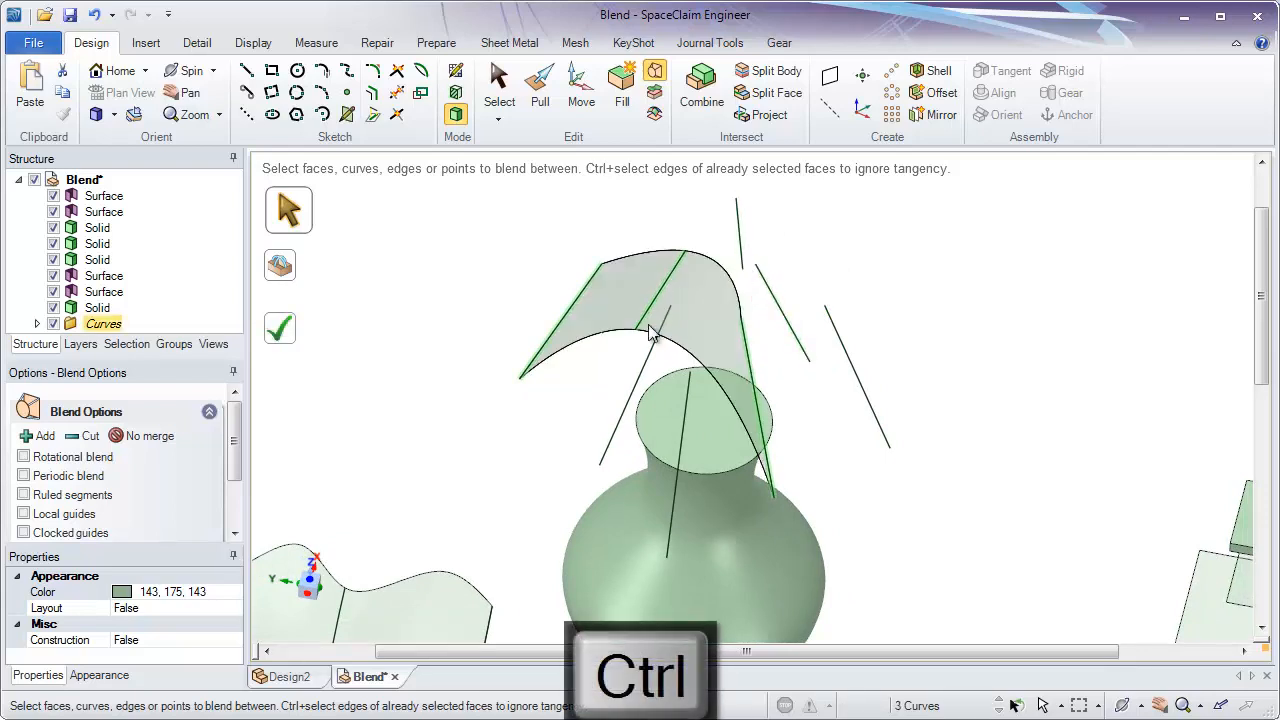
left_click(650, 336, "ctrl")
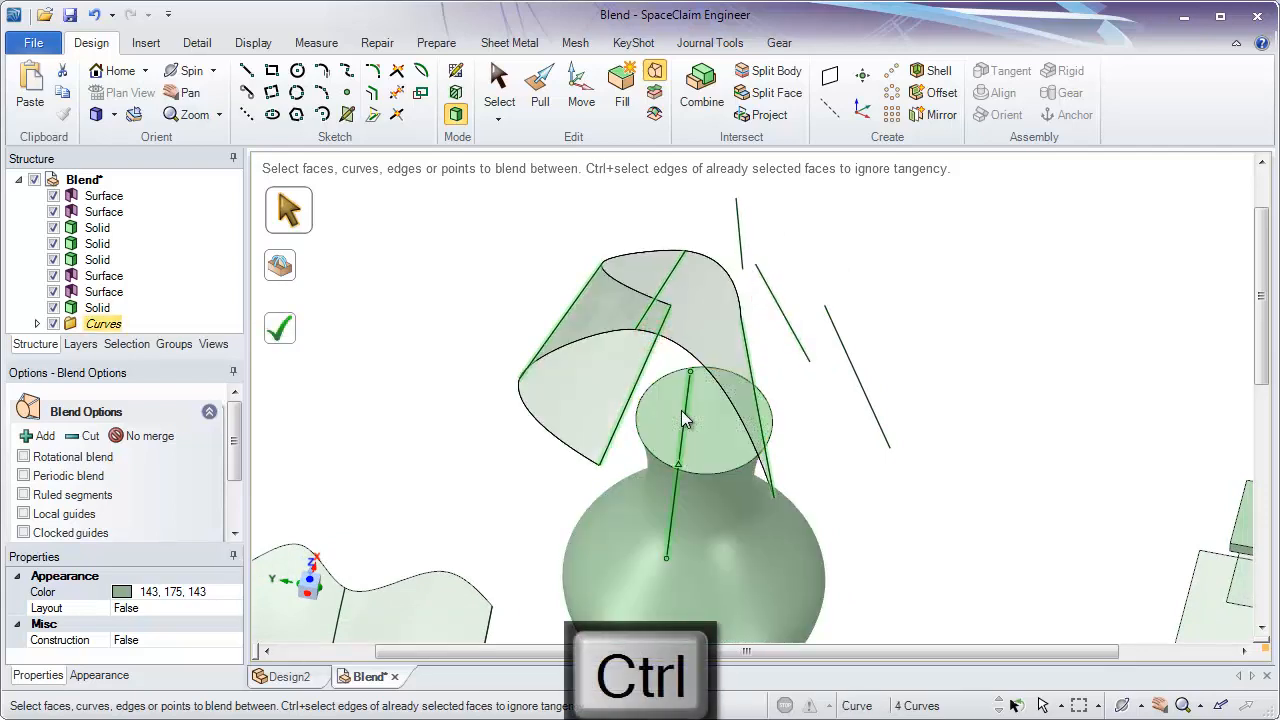
left_click(681, 410, "ctrl")
middle_click_drag(877, 536, 878, 441)
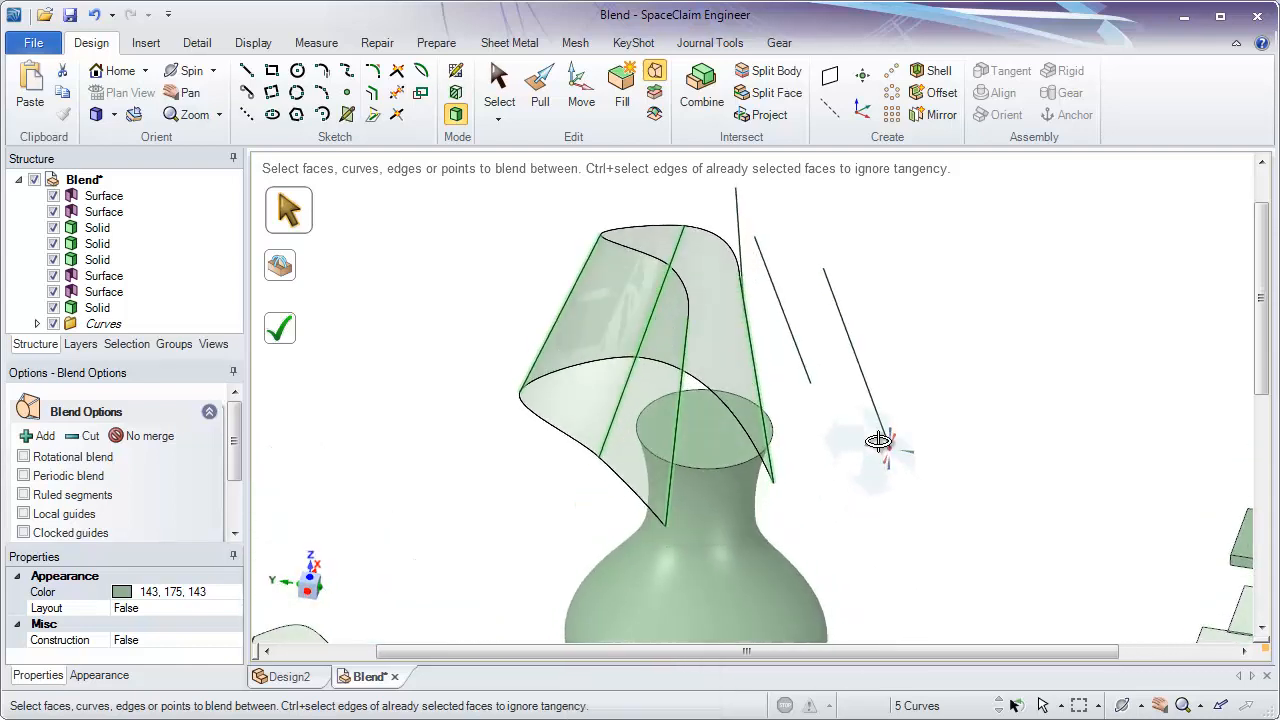
left_click(815, 417)
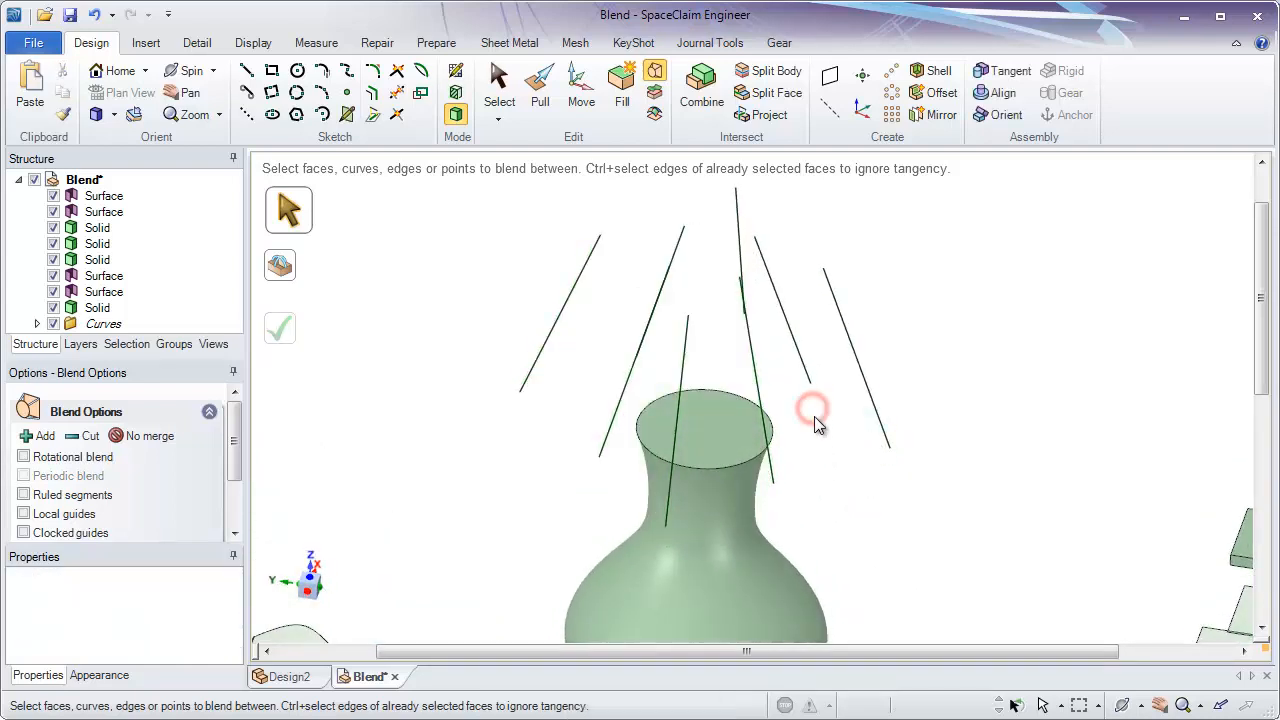
- Set up a blend through the eight slanted lines above the vase, taking them one after another around the ring
middle_click_drag(811, 417, 805, 465)
left_click(752, 398)
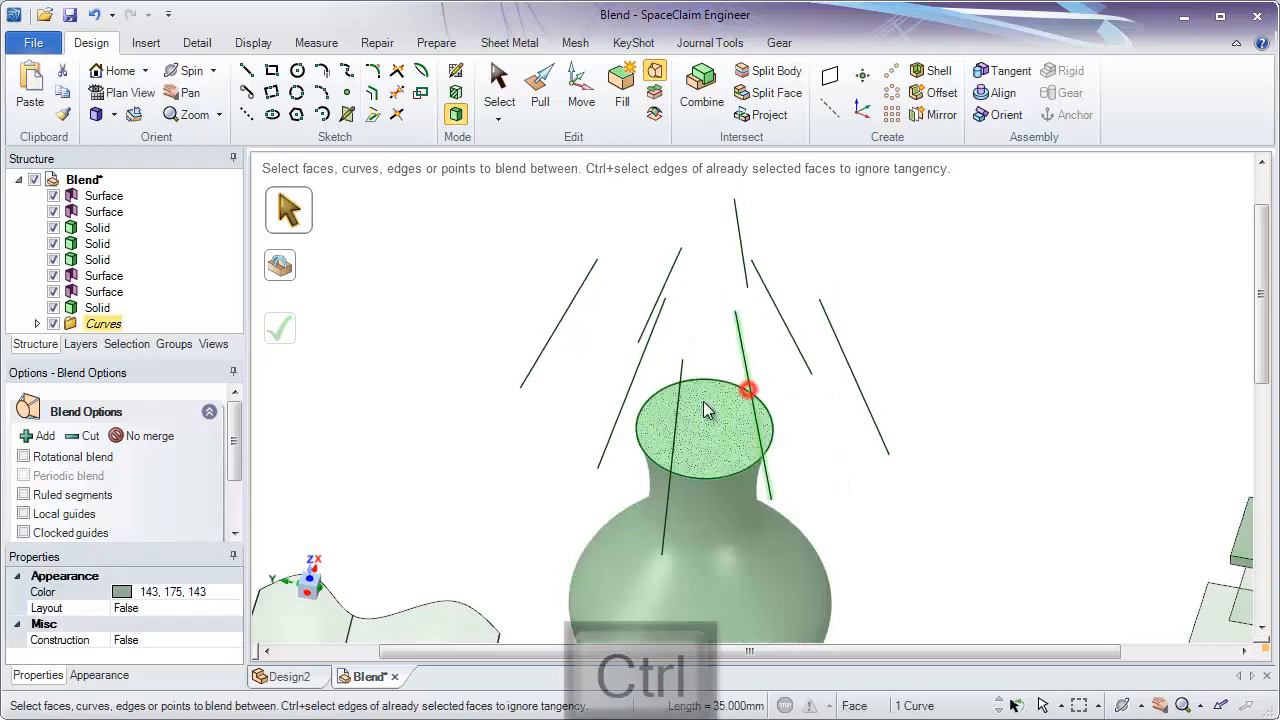
left_click(637, 371, "ctrl")
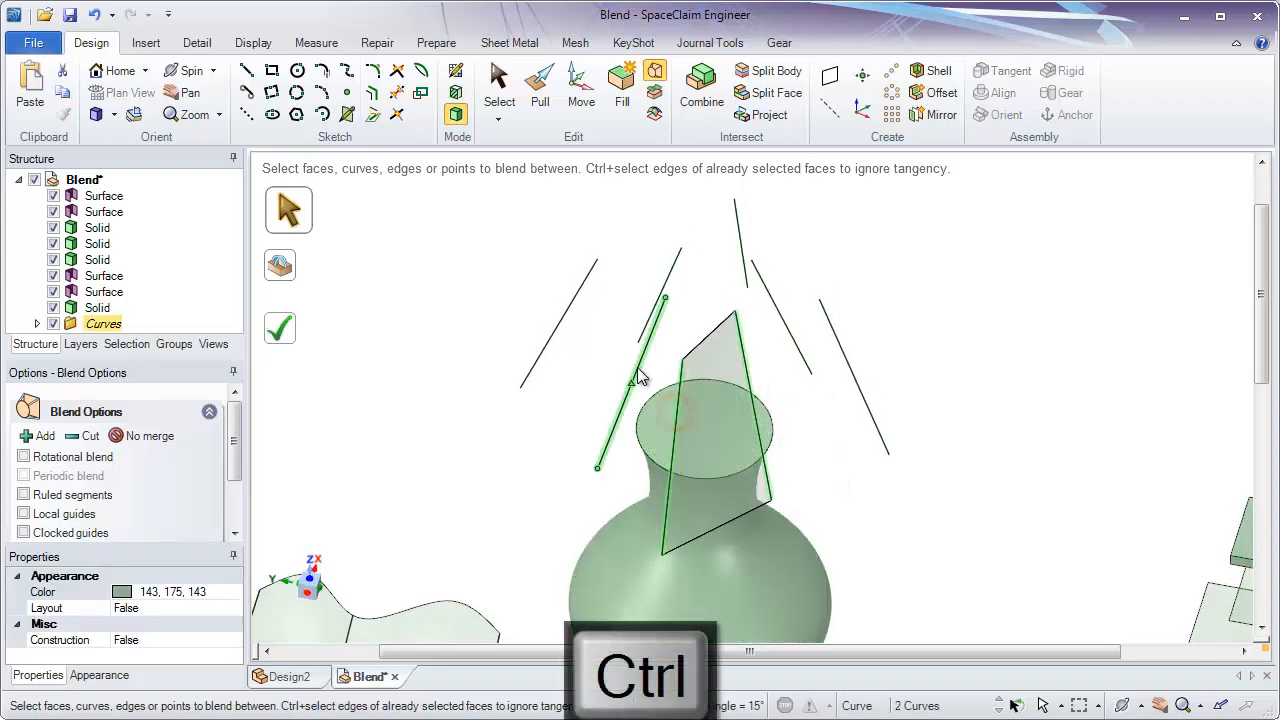
left_click(572, 292, "ctrl")
left_click(670, 285, "ctrl")
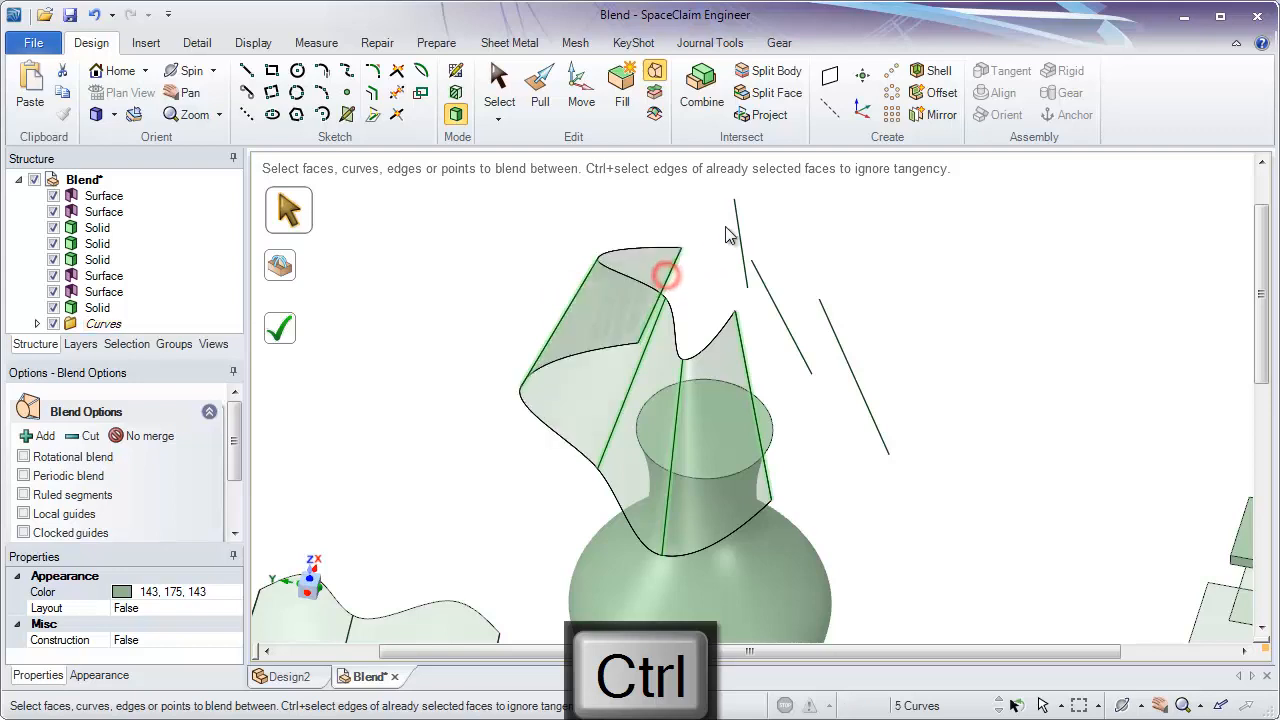
left_click(742, 265, "ctrl")
left_click(776, 305, "ctrl")
left_click(772, 290, "ctrl")
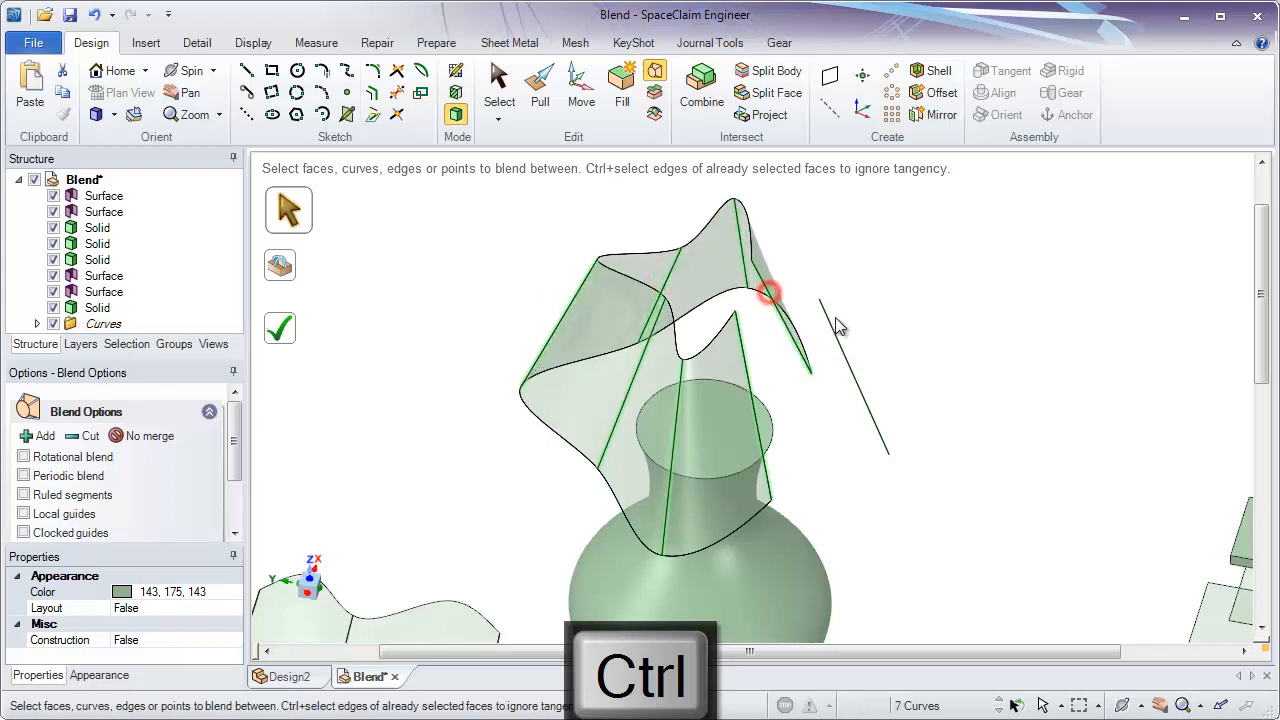
left_click(834, 329, "ctrl")
- Complete the open blend surface through the eight slanted lines, and undo it
middle_click_drag(828, 491, 514, 407)
left_click(290, 343)
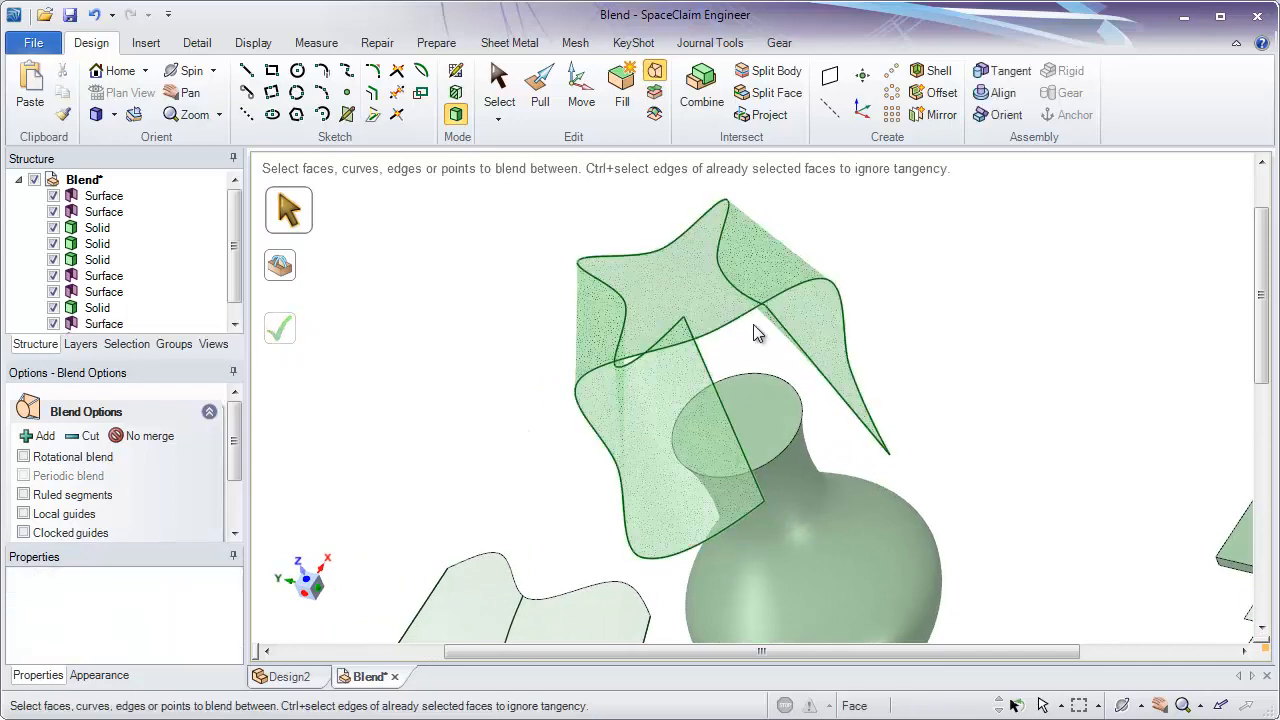
left_click(96, 15)
middle_click_drag(846, 294, 929, 311)
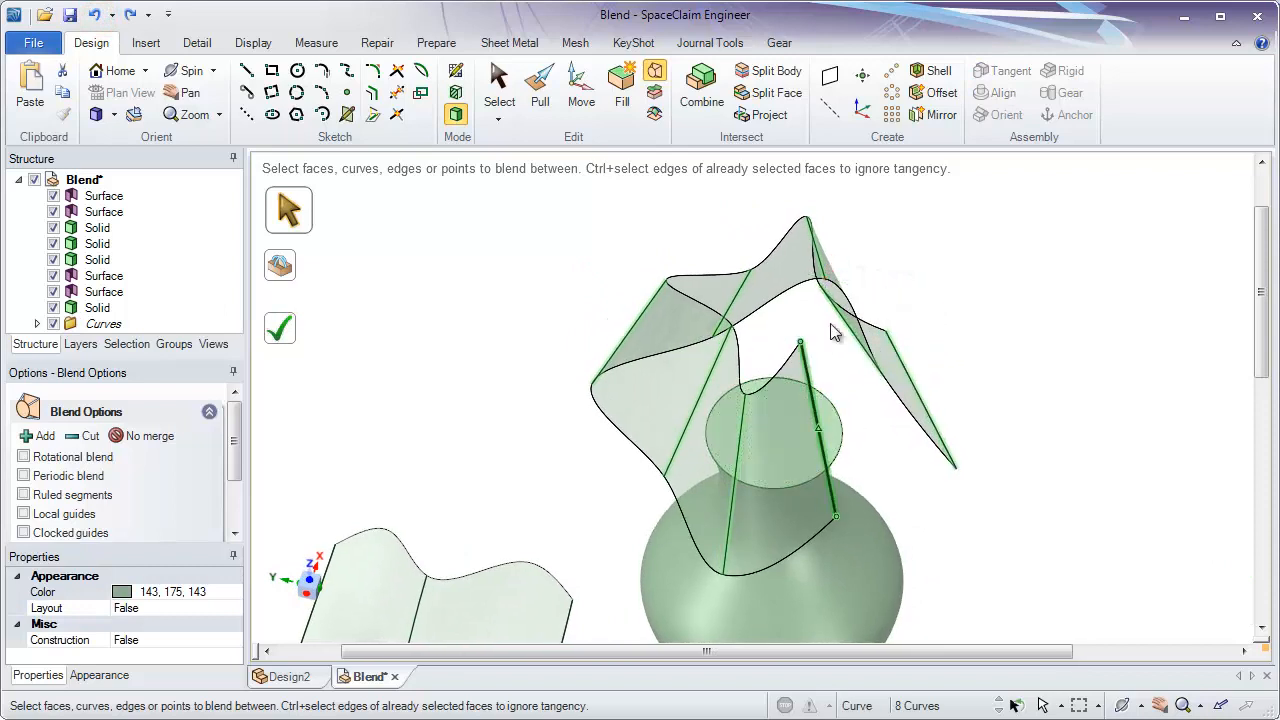
- Remove the slanted line at the ring's open gap from the eight-line blend and add it again across the gap
middle_click_drag(953, 515, 842, 378)
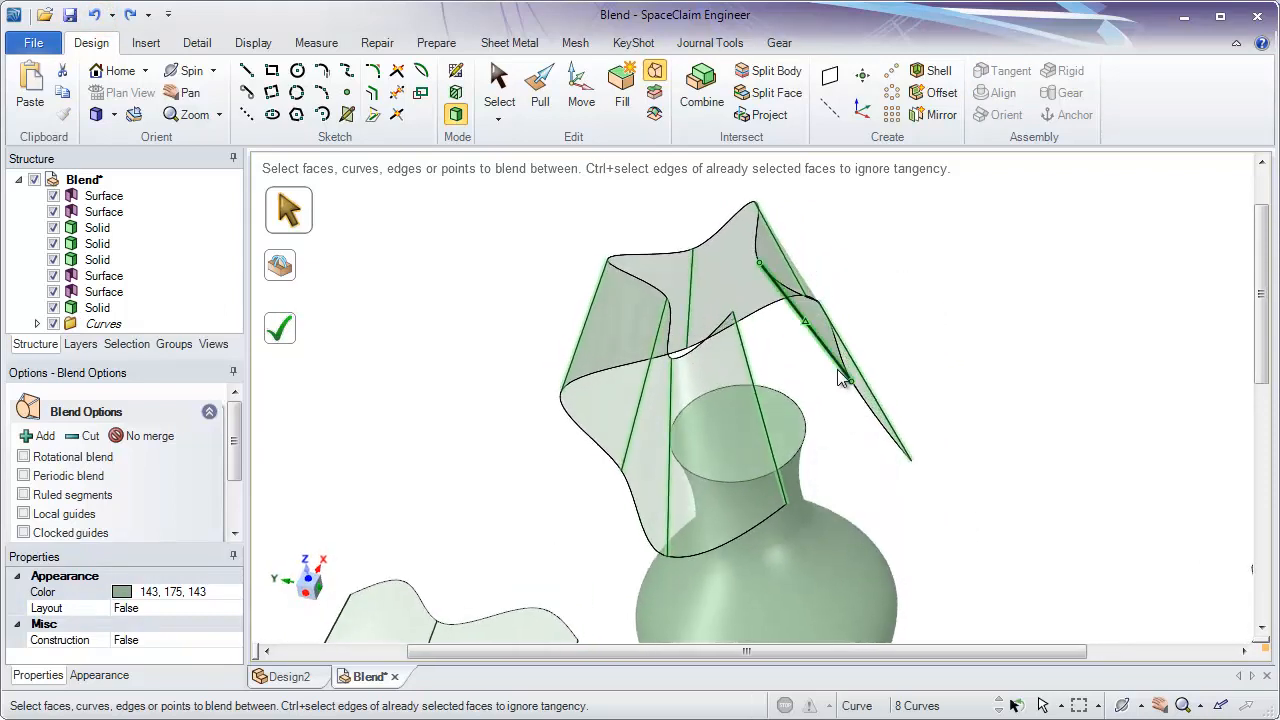
left_click(749, 357, "ctrl")
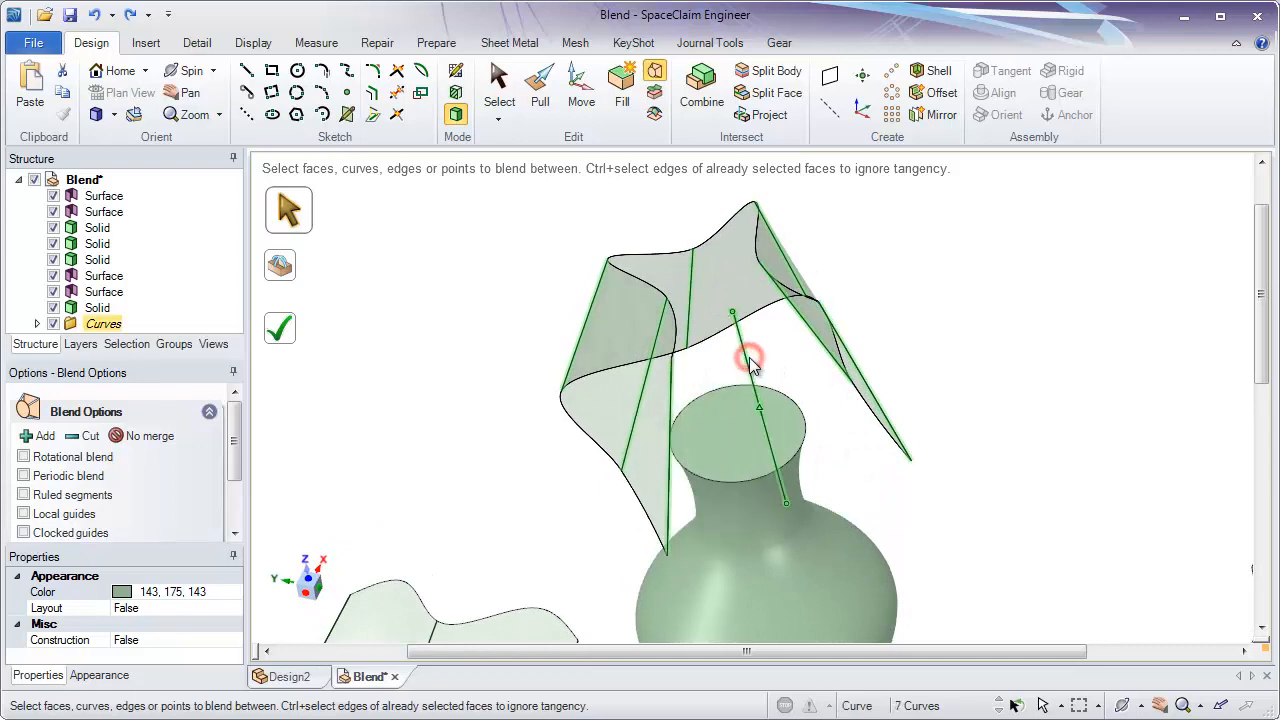
left_click(741, 356, "ctrl")
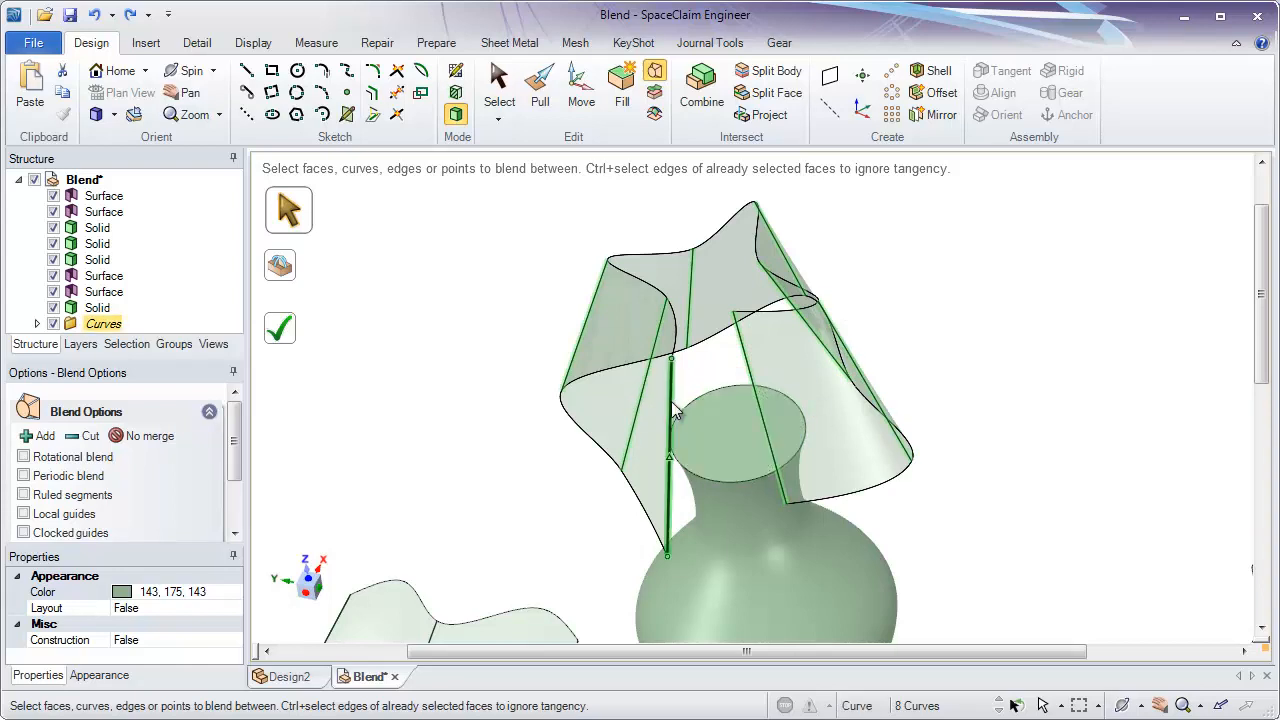
- Enable Periodic blend and complete the closed lampshade surface through the eight slanted lines
left_click(23, 477)
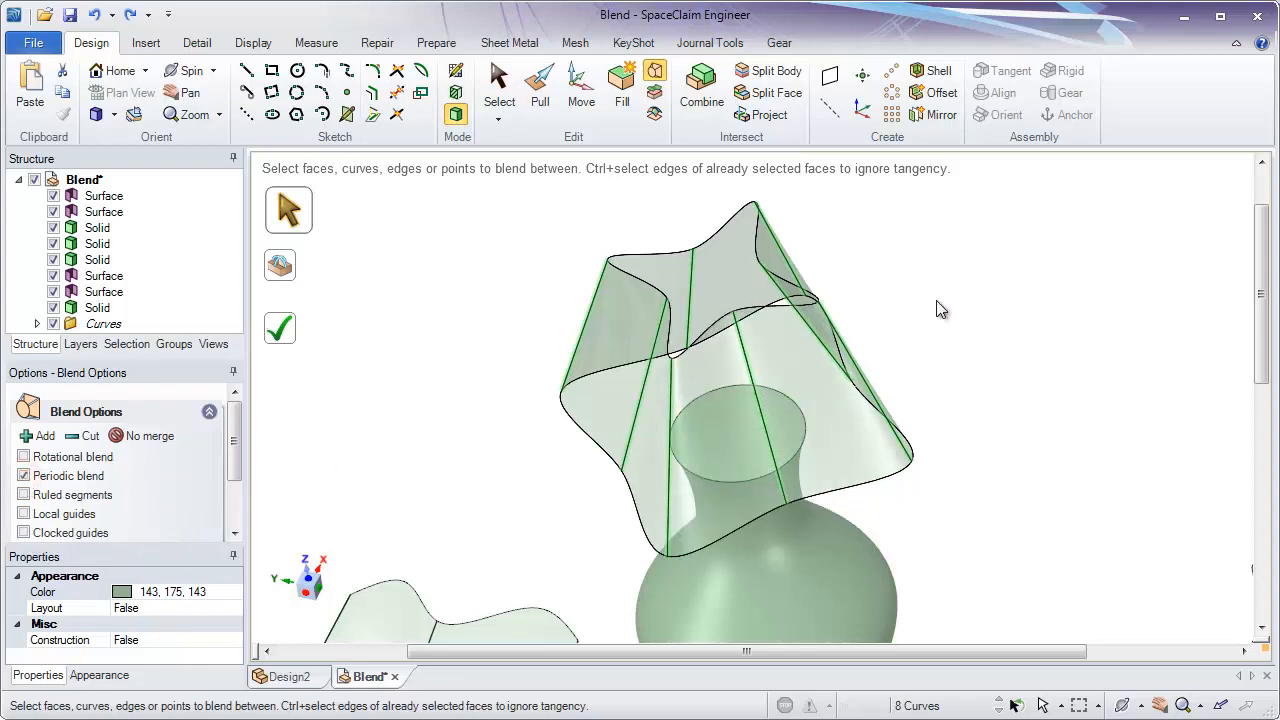
middle_click_drag(937, 310, 1006, 346)
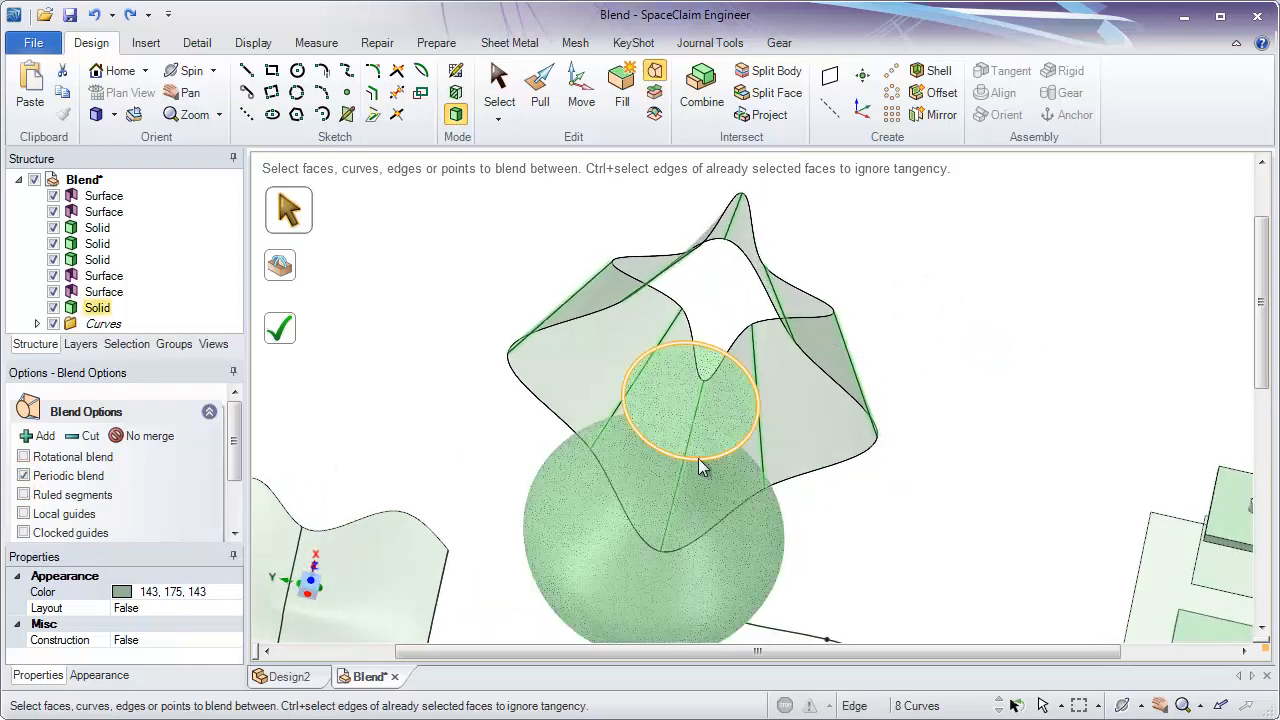
middle_click_drag(811, 445, 796, 400)
middle_click_drag(954, 386, 914, 373, "ctrl")
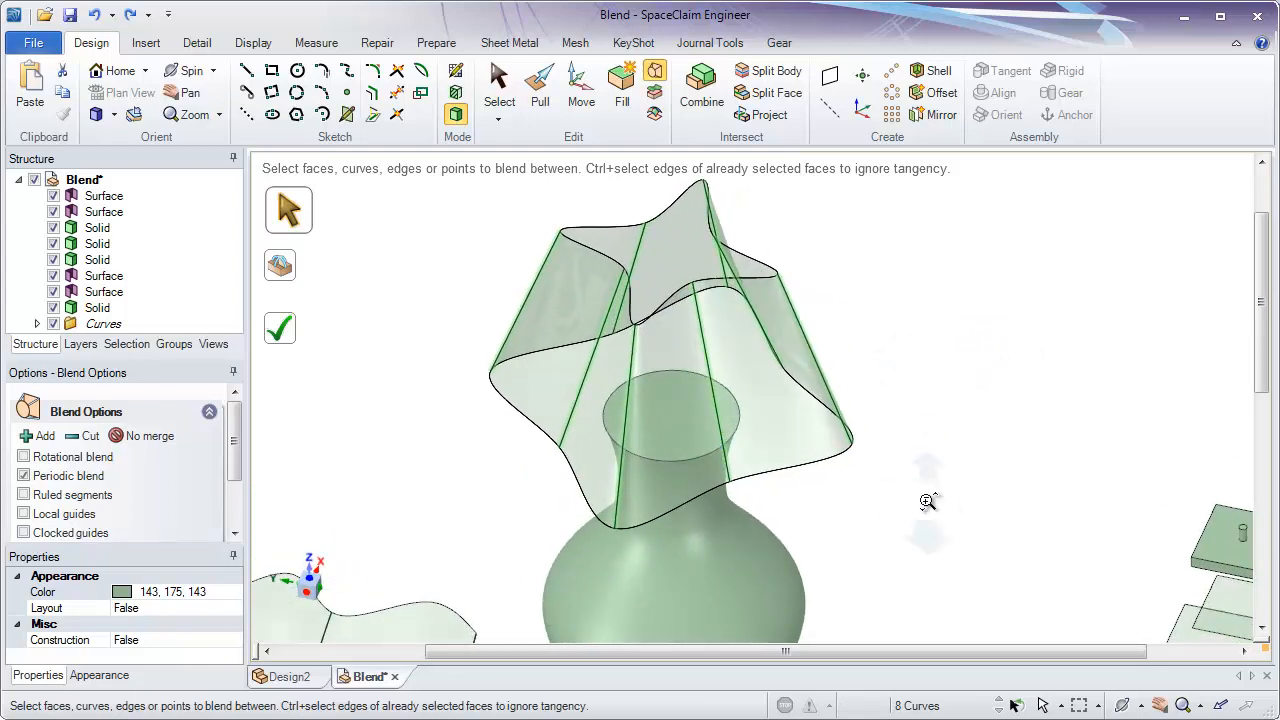
middle_click_drag(928, 503, 912, 461, "shift")
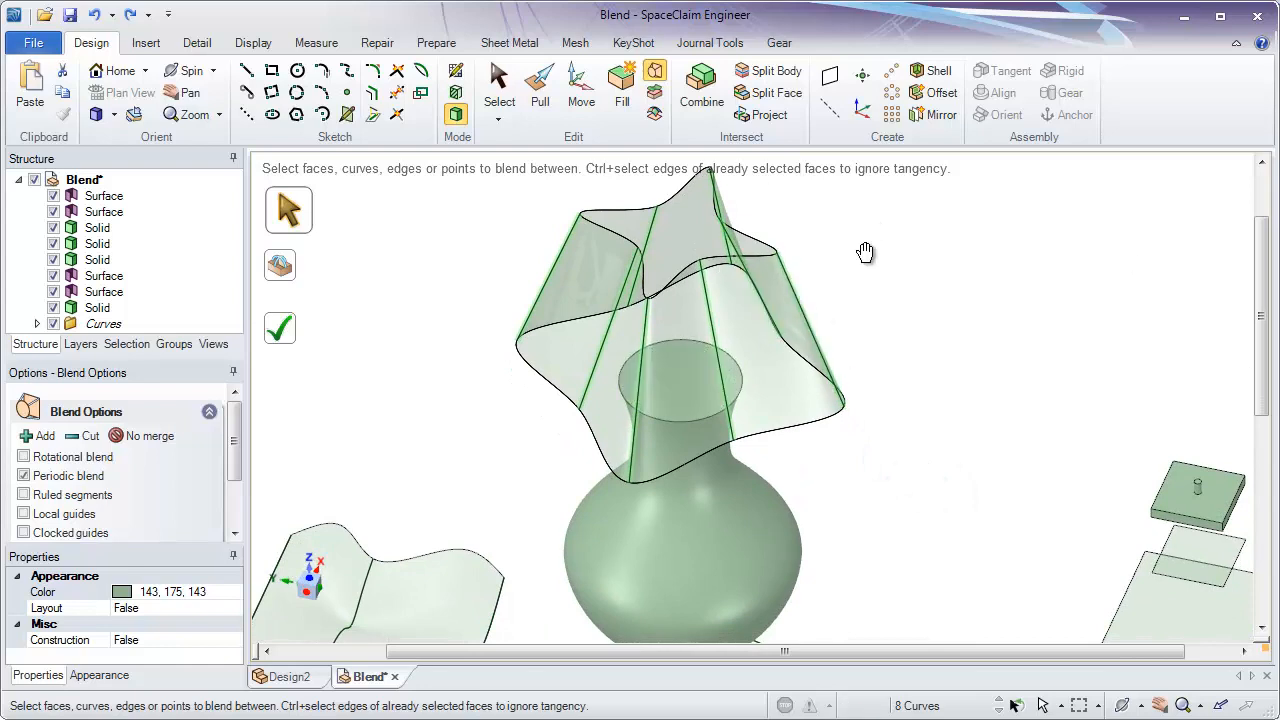
middle_click_drag(865, 252, 874, 300, "ctrl")
left_click(281, 328)
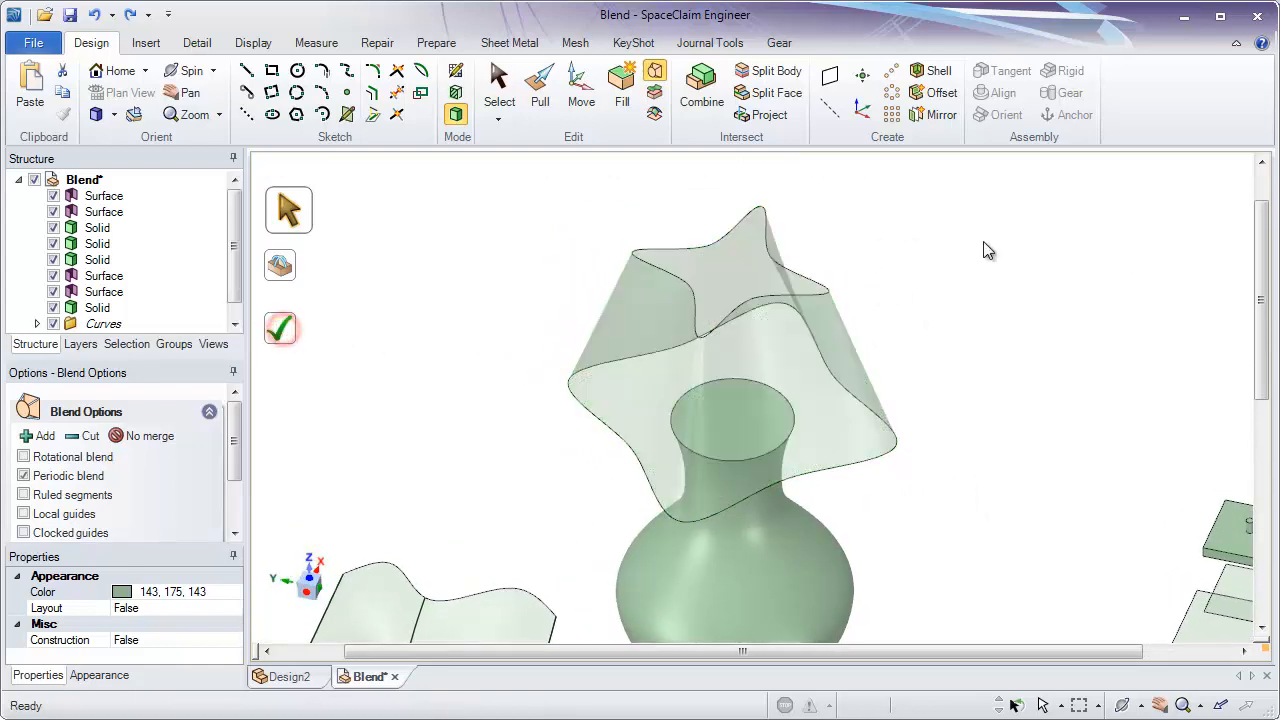
- Set up a blend from the lower block's upper face through the large and small square sheets to the underside of the top block
middle_click_drag(986, 249, 1026, 386)
scroll(1031, 408, "up", 3)
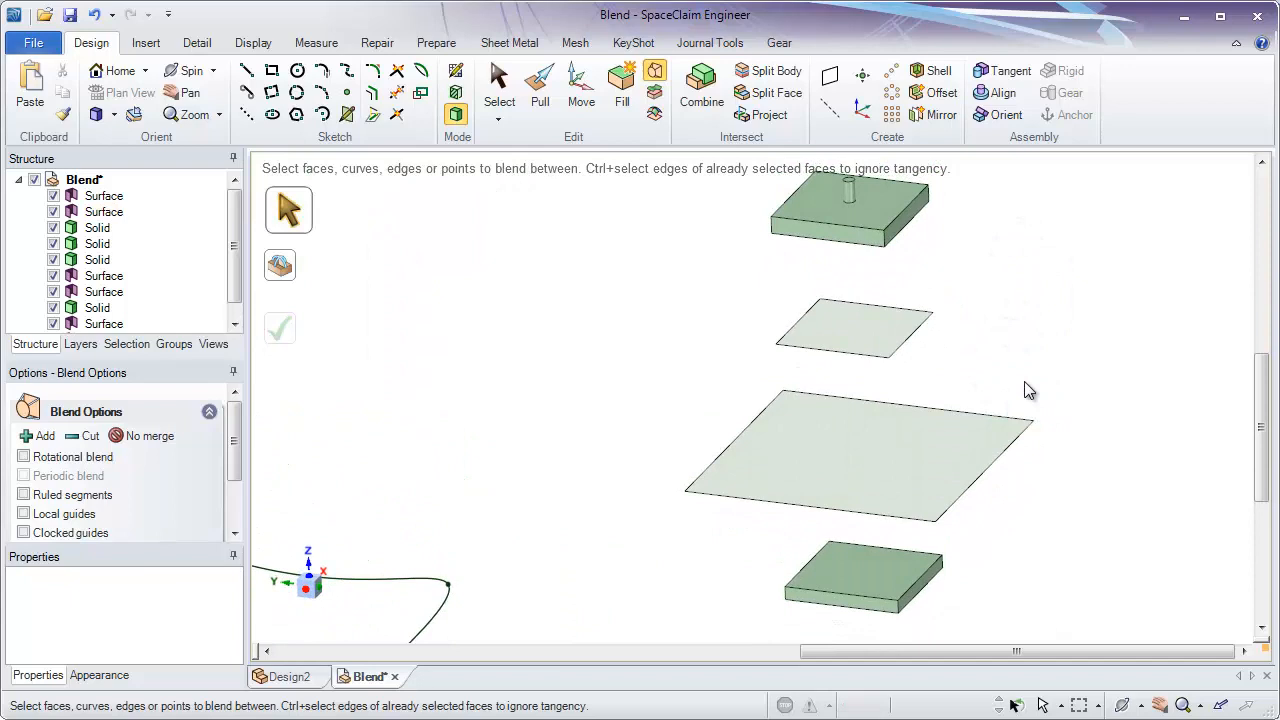
left_click(866, 584)
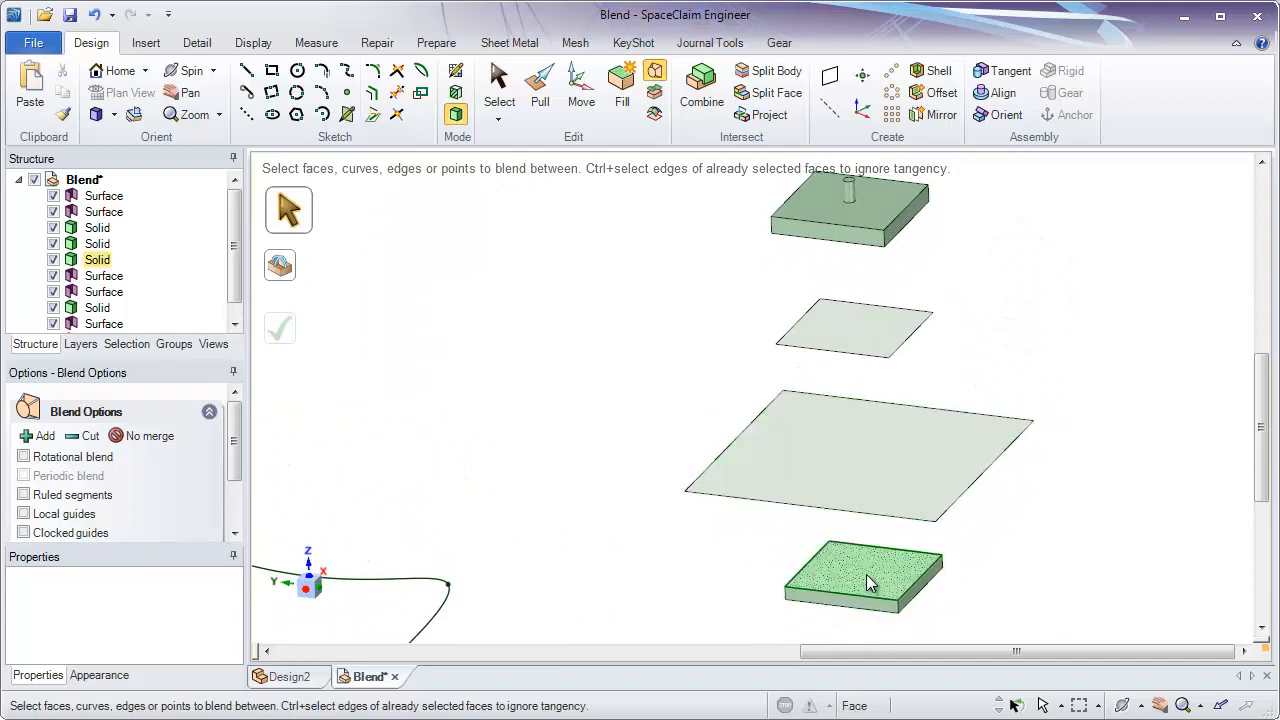
left_click(859, 464, "ctrl")
left_click(866, 338, "ctrl")
middle_click_drag(1022, 356, 1038, 400)
left_click(891, 316, "ctrl")
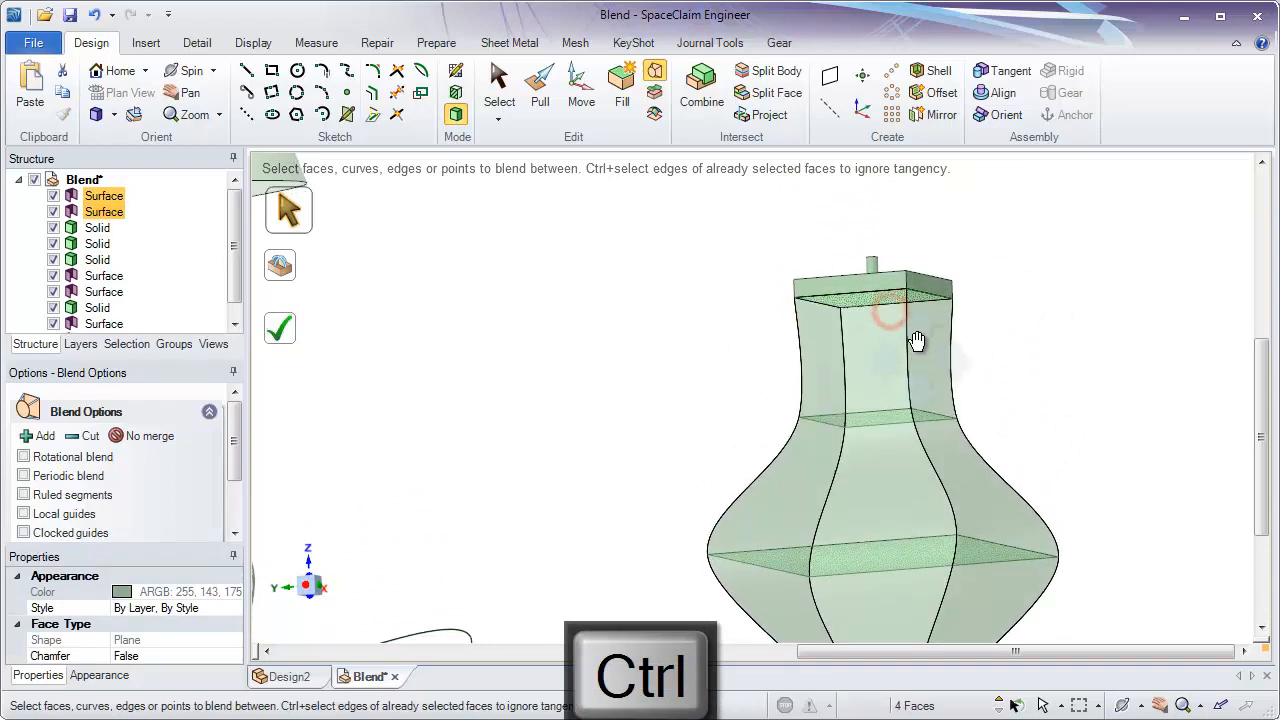
- Complete the square four-face blend with merging, check the extent of the merged solid in the structure tree, and undo the blend
left_click(282, 340)
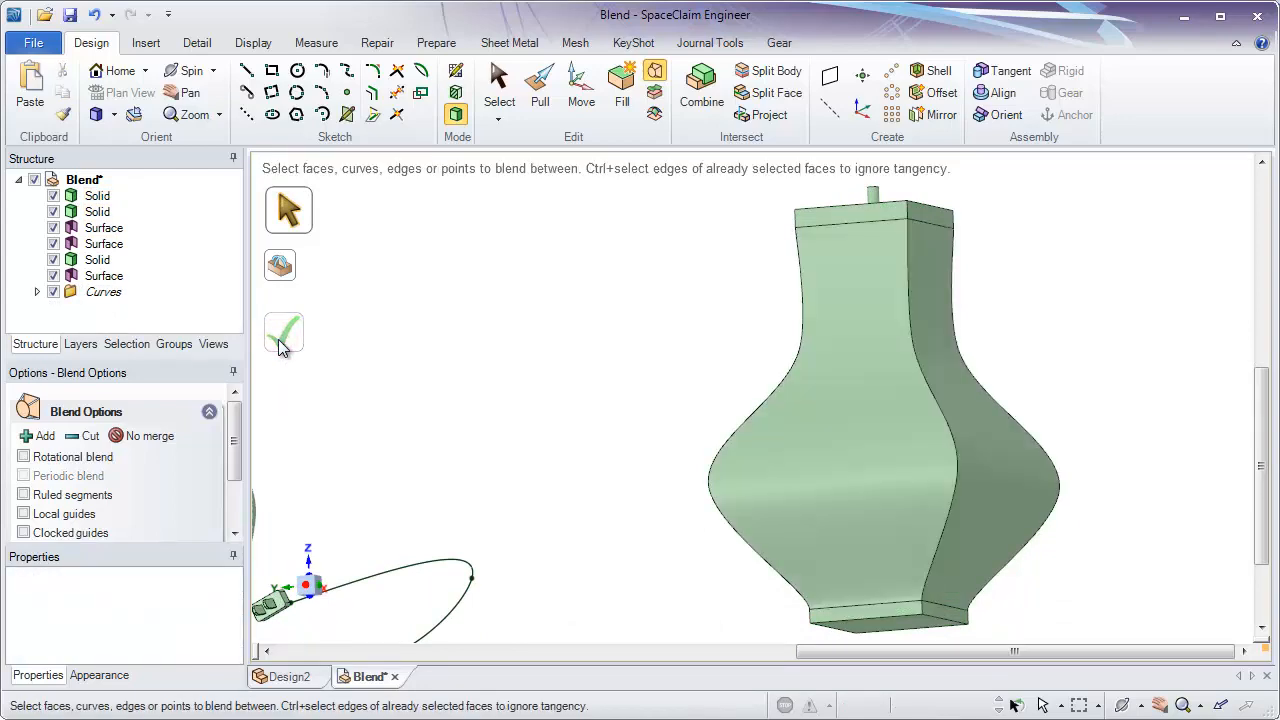
left_click(96, 196)
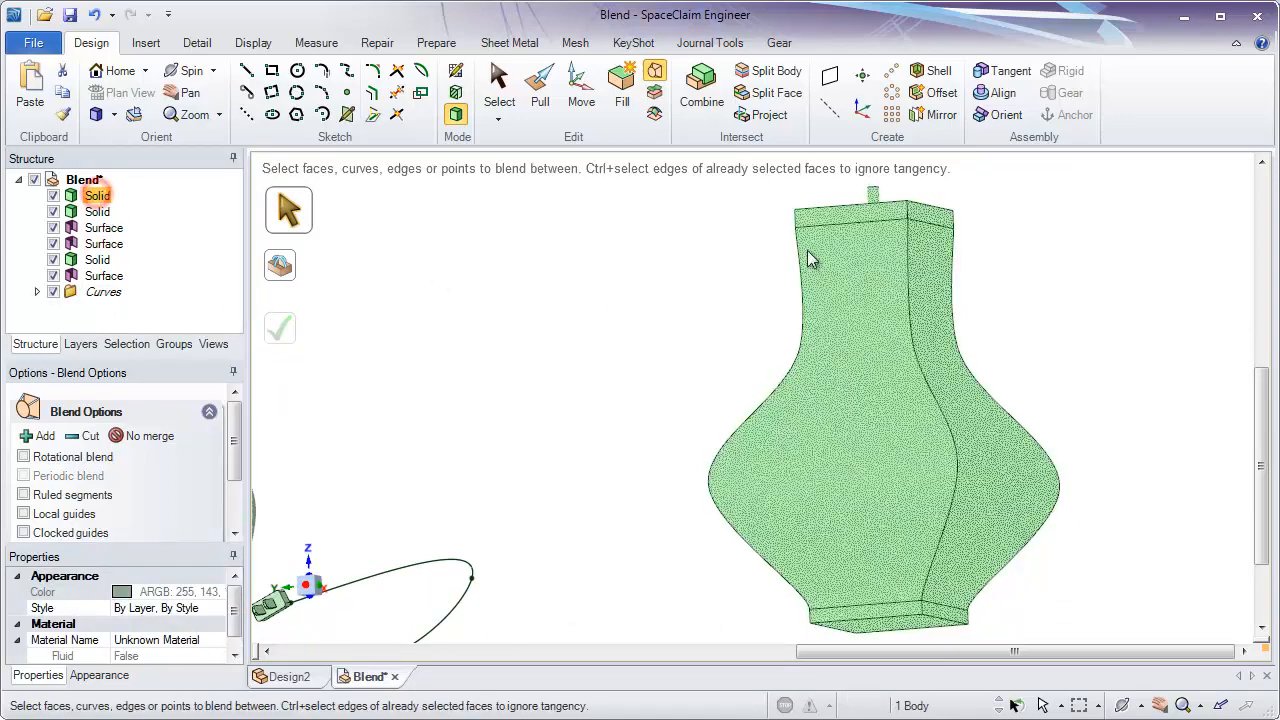
mouse_move(510, 395)
middle_mouse_down()
mouse_move(514, 380)
mouse_move(623, 406)
mouse_move(497, 391)
middle_mouse_up()
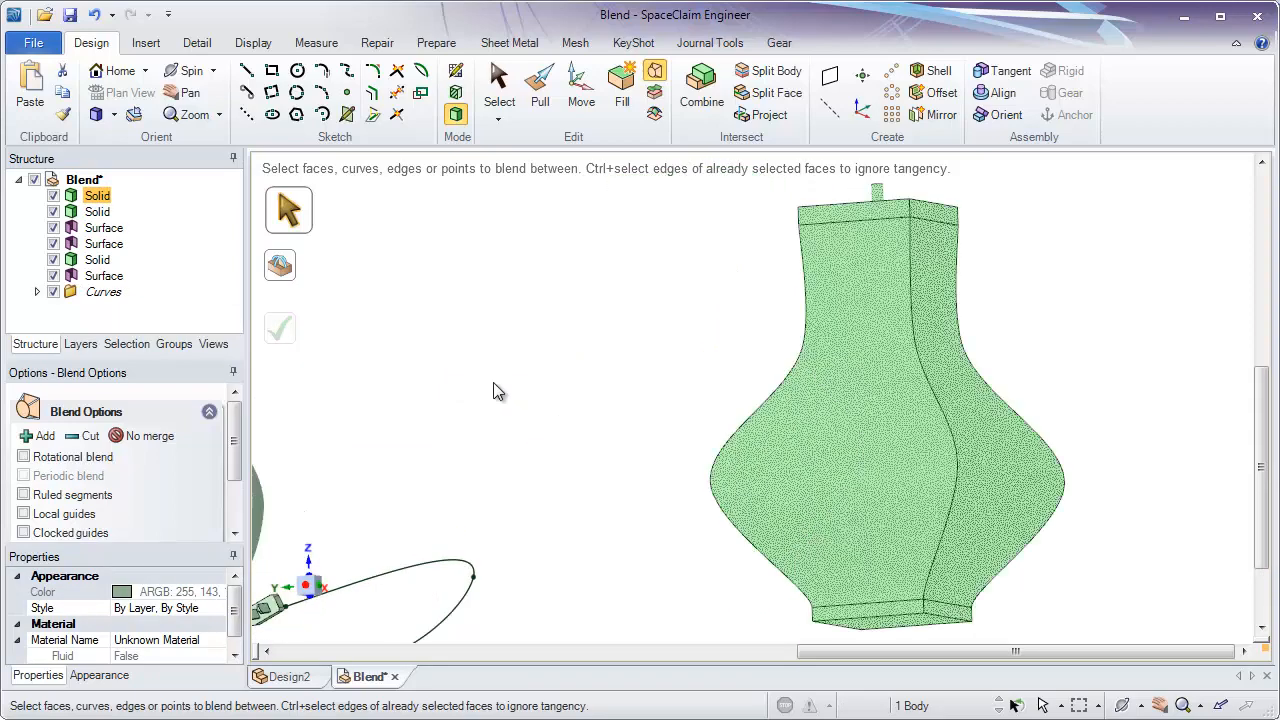
left_click(493, 382)
key("ctrl+z")
- Enable the No merge option and complete the square four-face blend as a separate solid between the two blocks
middle_click_drag(518, 340, 527, 388)
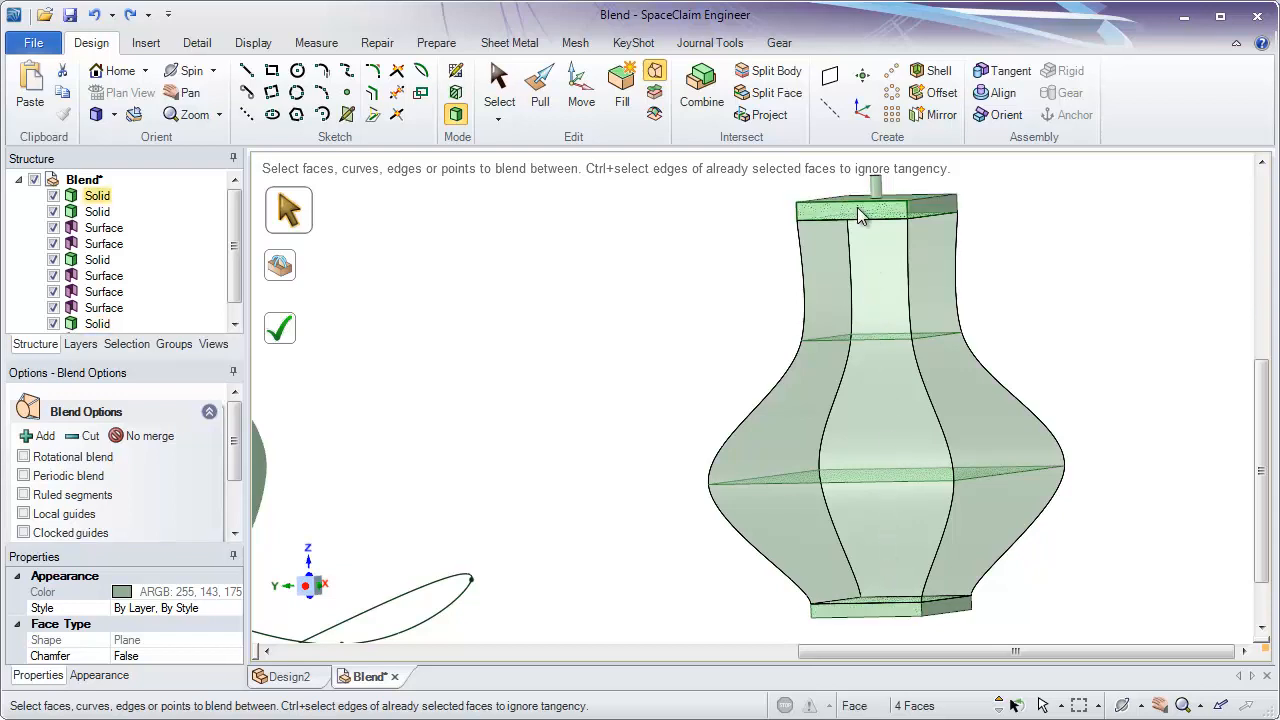
left_click(139, 437)
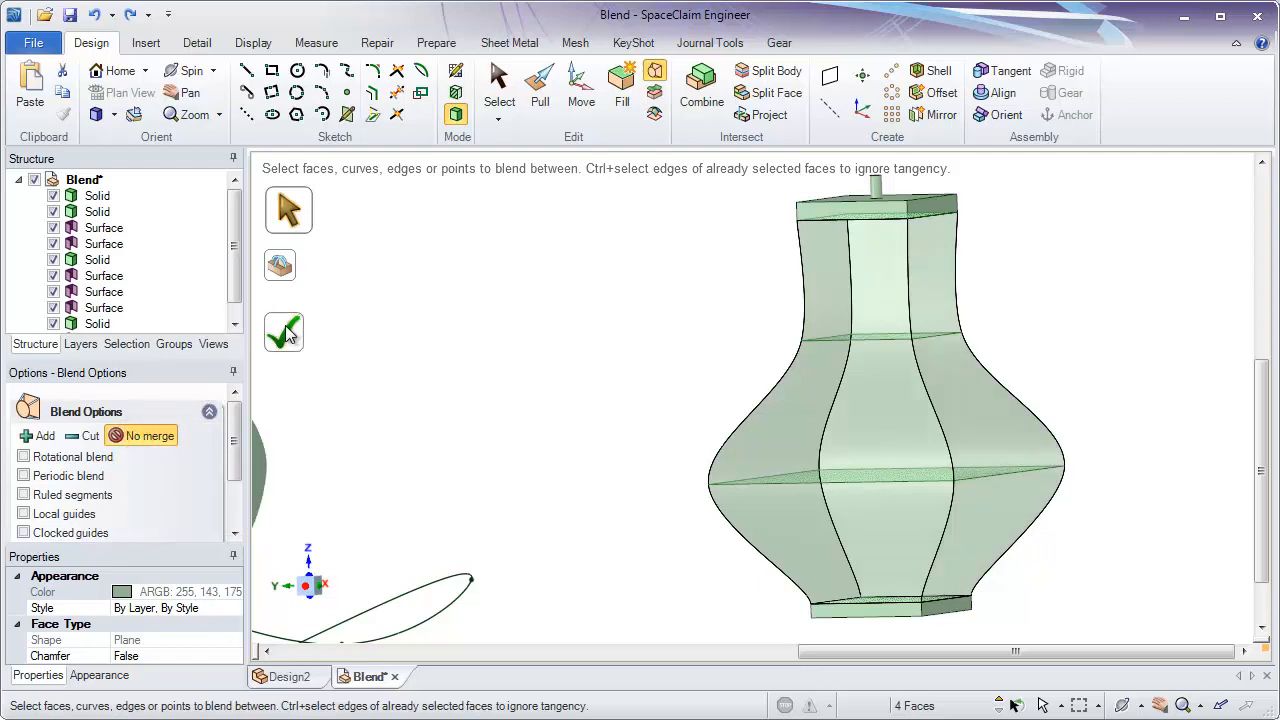
left_click(285, 328)
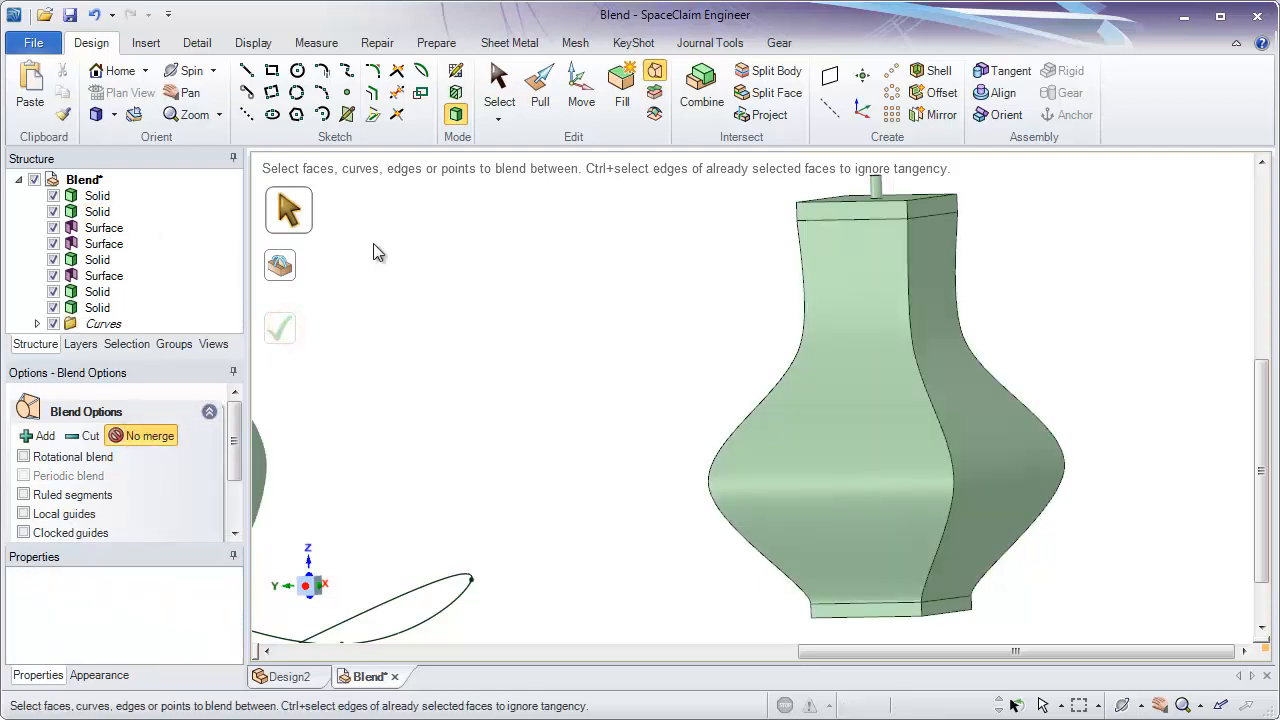
- Colour the blended body between the two blocks Red to distinguish it from them
key("s")
left_click(850, 335)
left_click(879, 280)
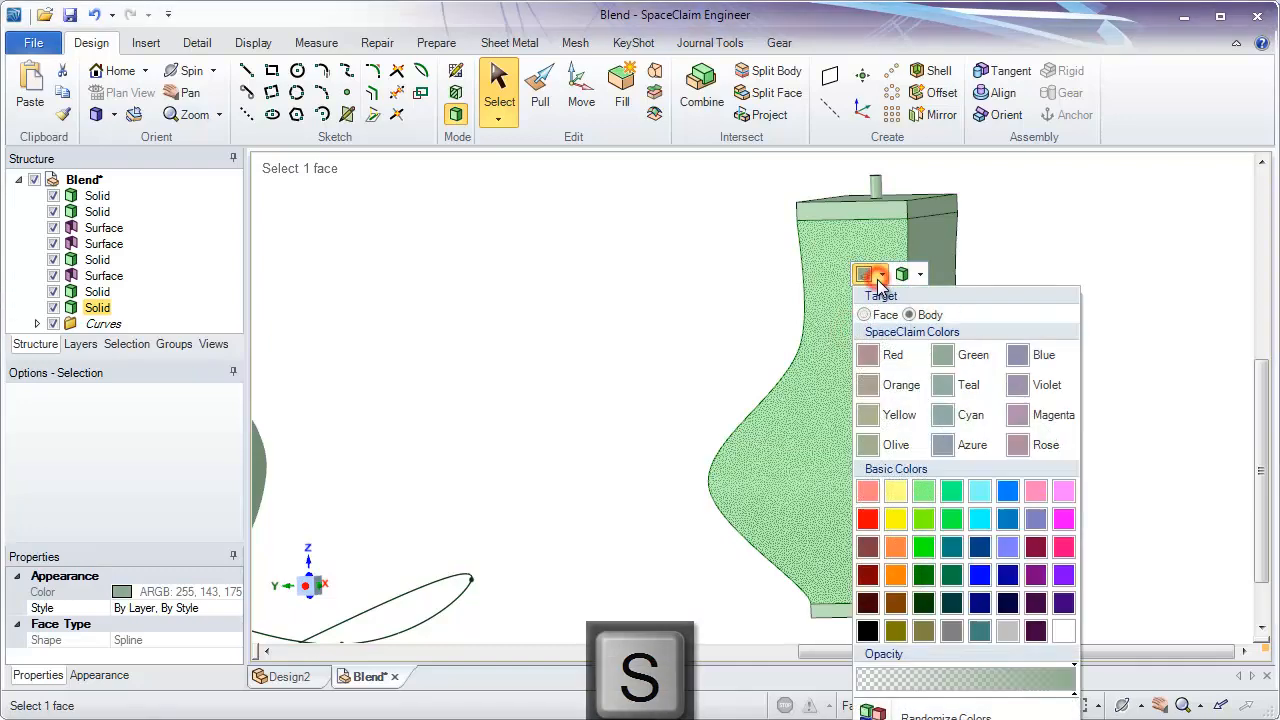
left_click(888, 352)
middle_click_drag(566, 296, 640, 308)
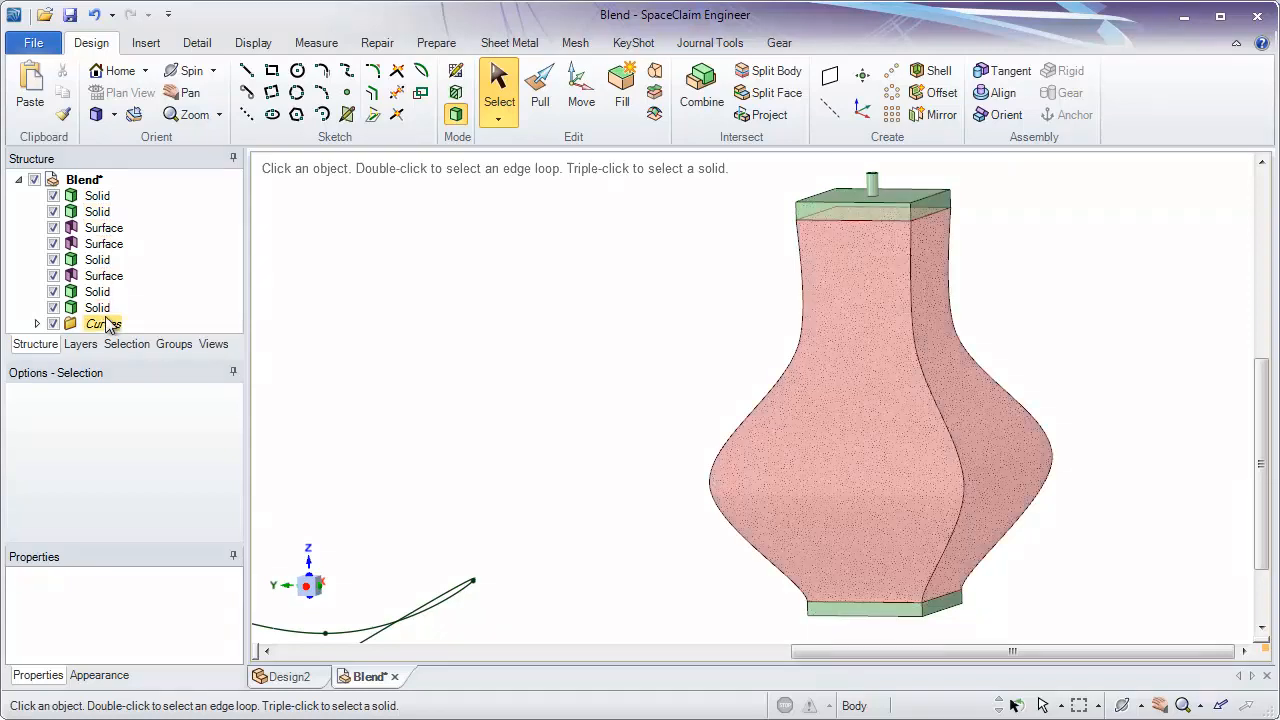
- Create a cylinder with a 1 mm radius along the curved spline running from the round vase to the small plug
middle_click_drag(696, 424, 739, 421)
scroll(672, 482, "up", 3, "ctrl")
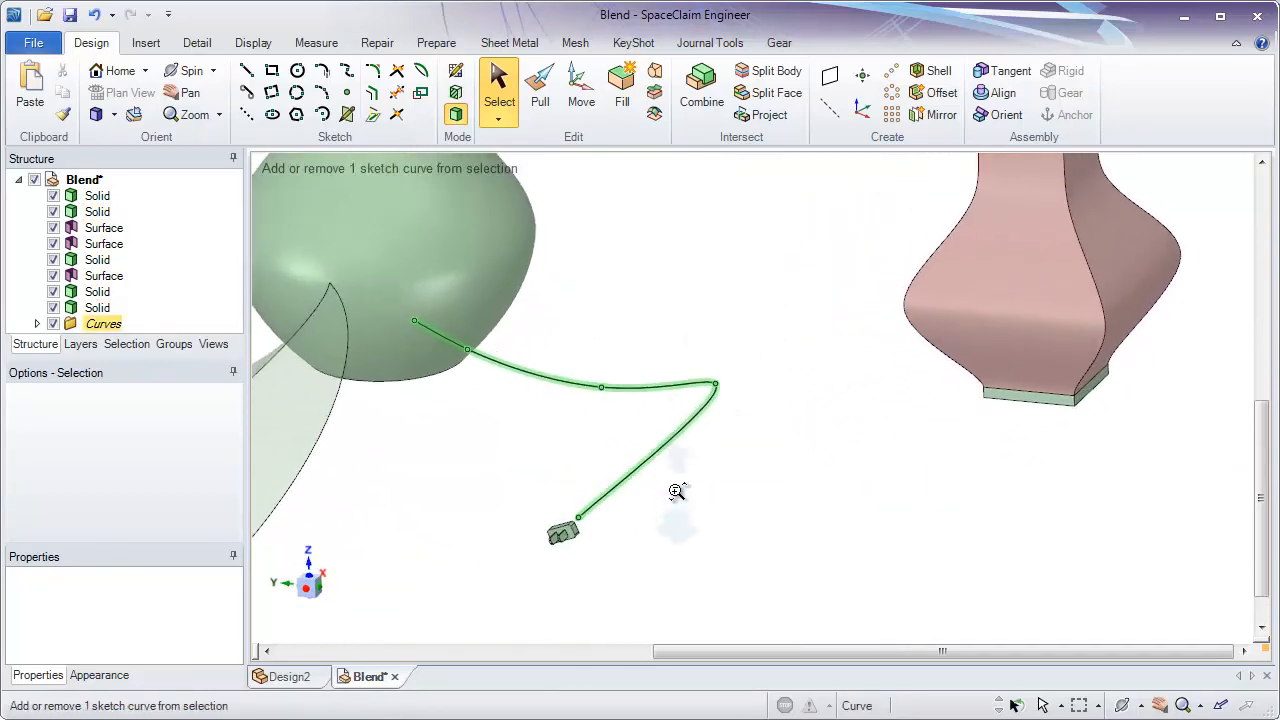
scroll(682, 476, "up", 2, "ctrl")
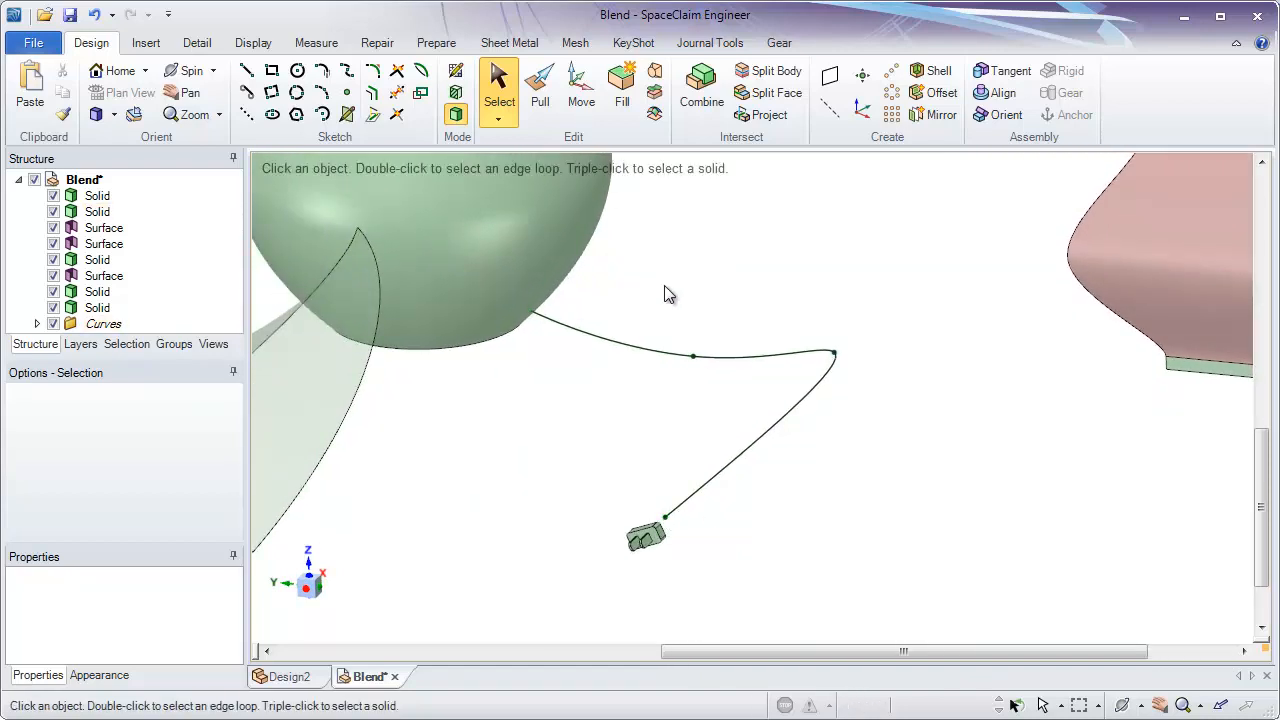
left_click(730, 467)
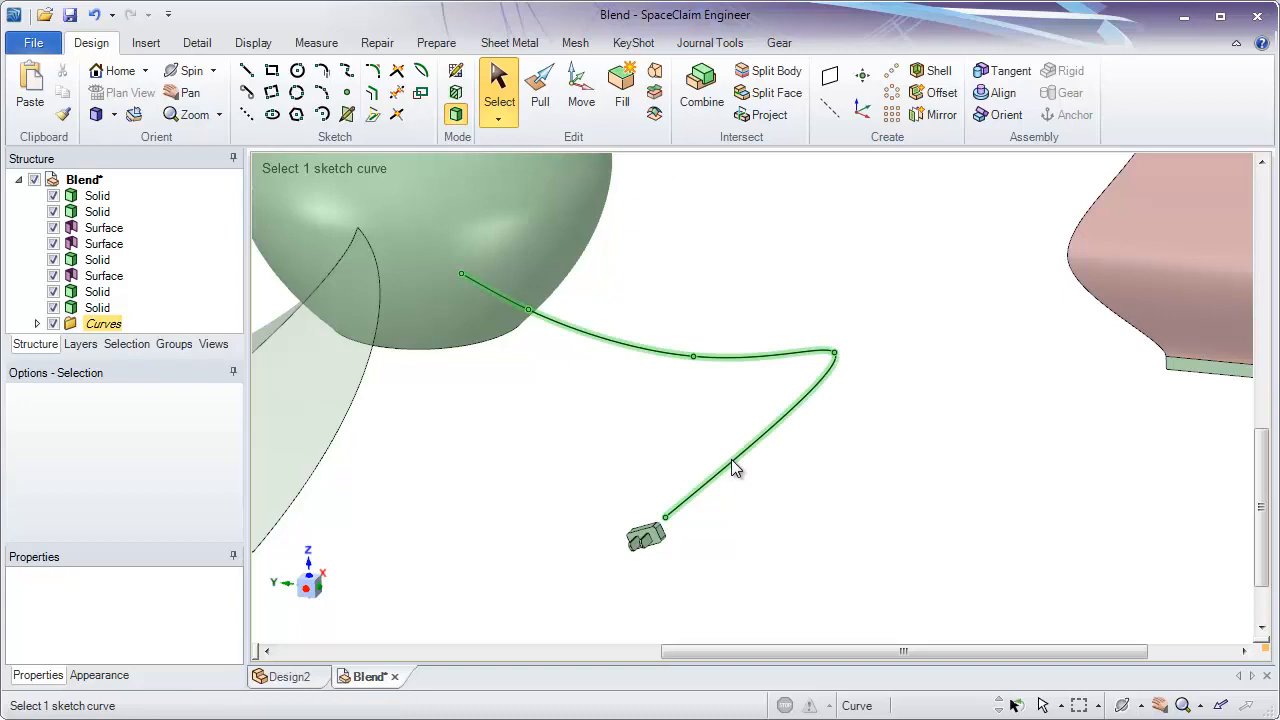
left_click(731, 463)
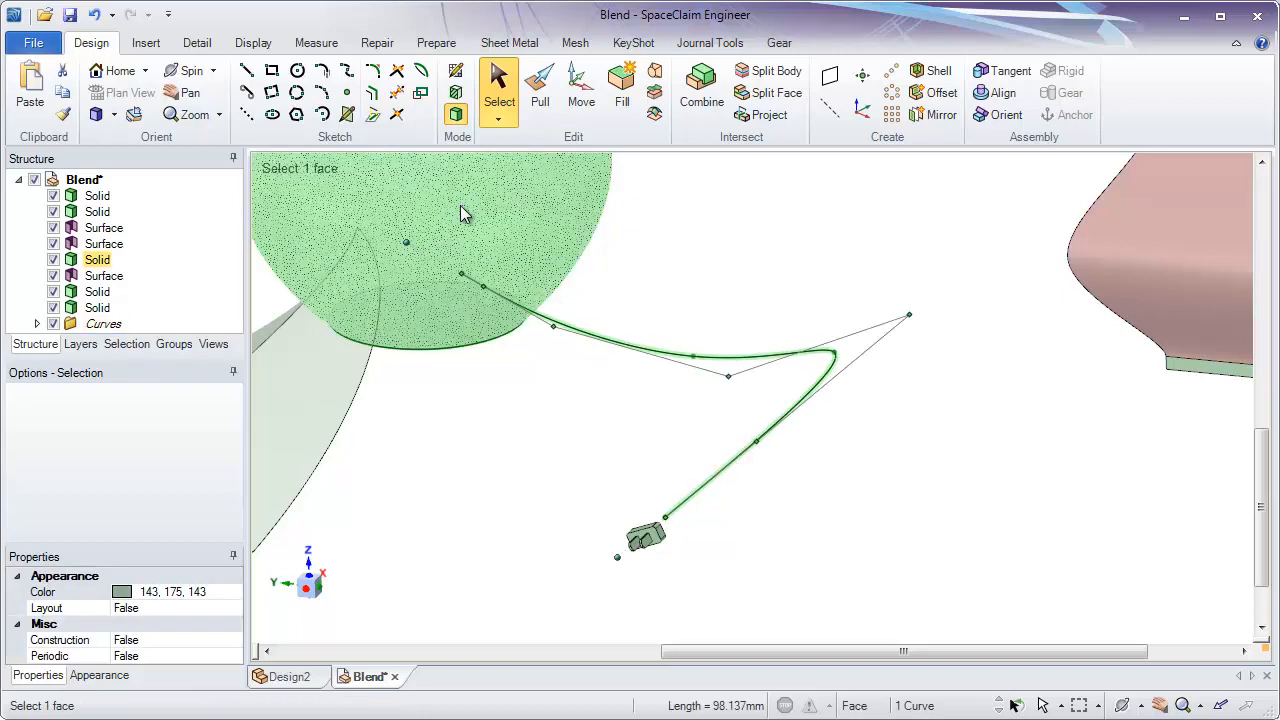
middle_click_drag(592, 361, 598, 386, "ctrl")
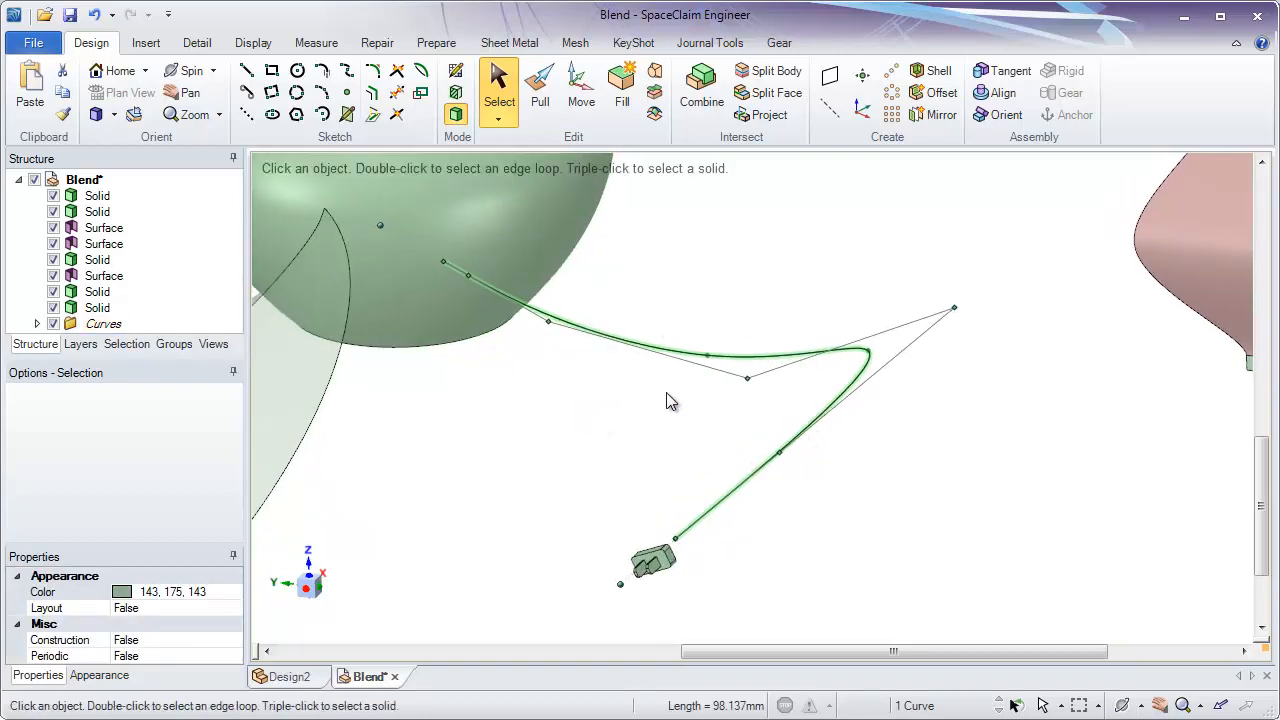
left_click(146, 45)
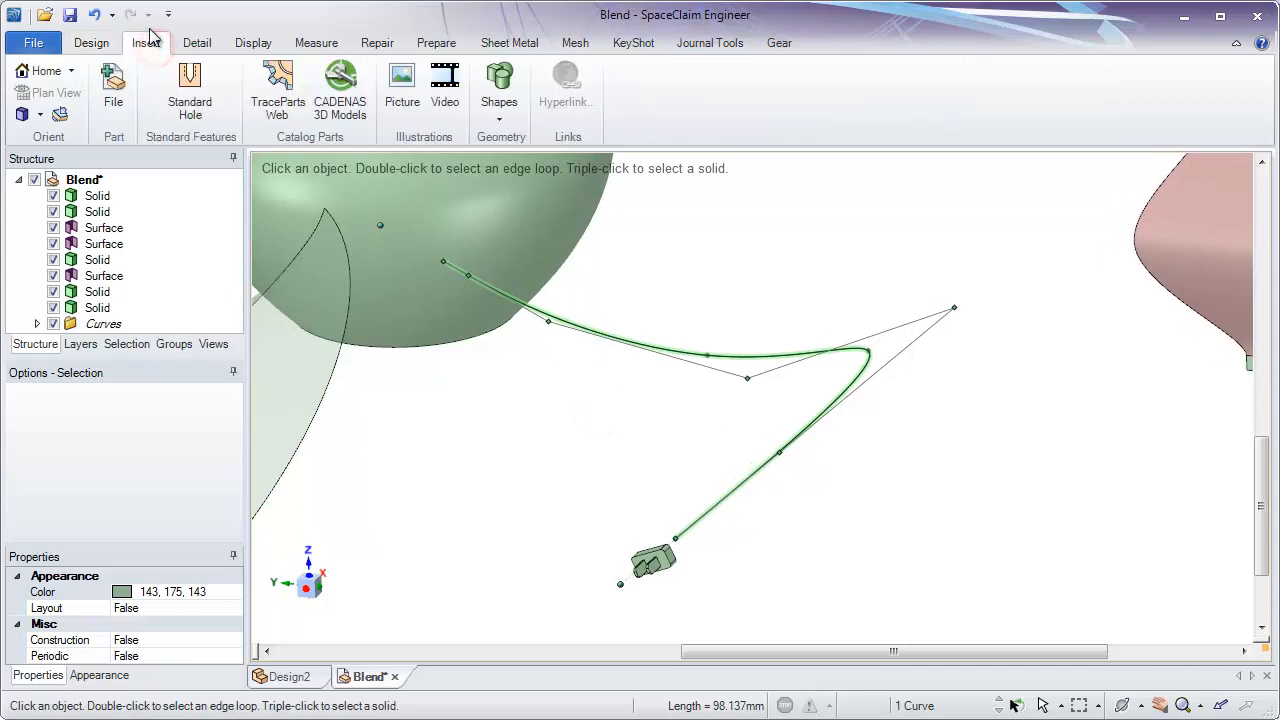
left_click(500, 90)
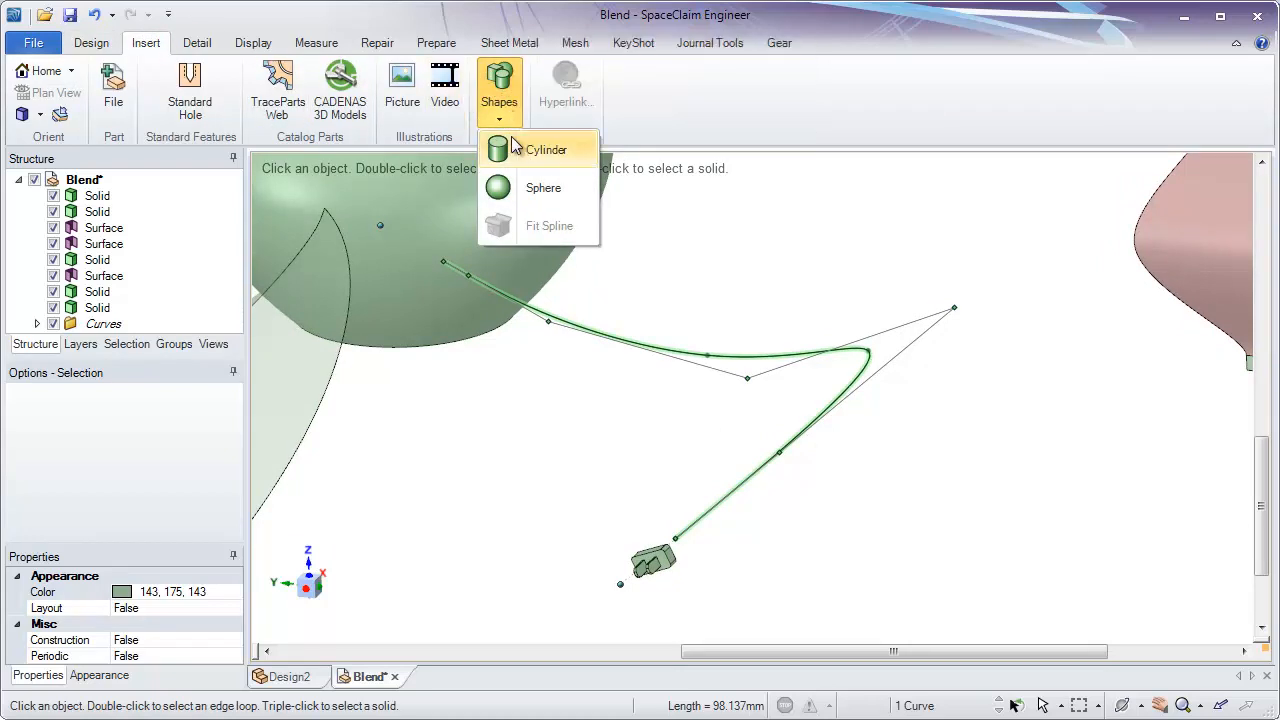
left_click(540, 150)
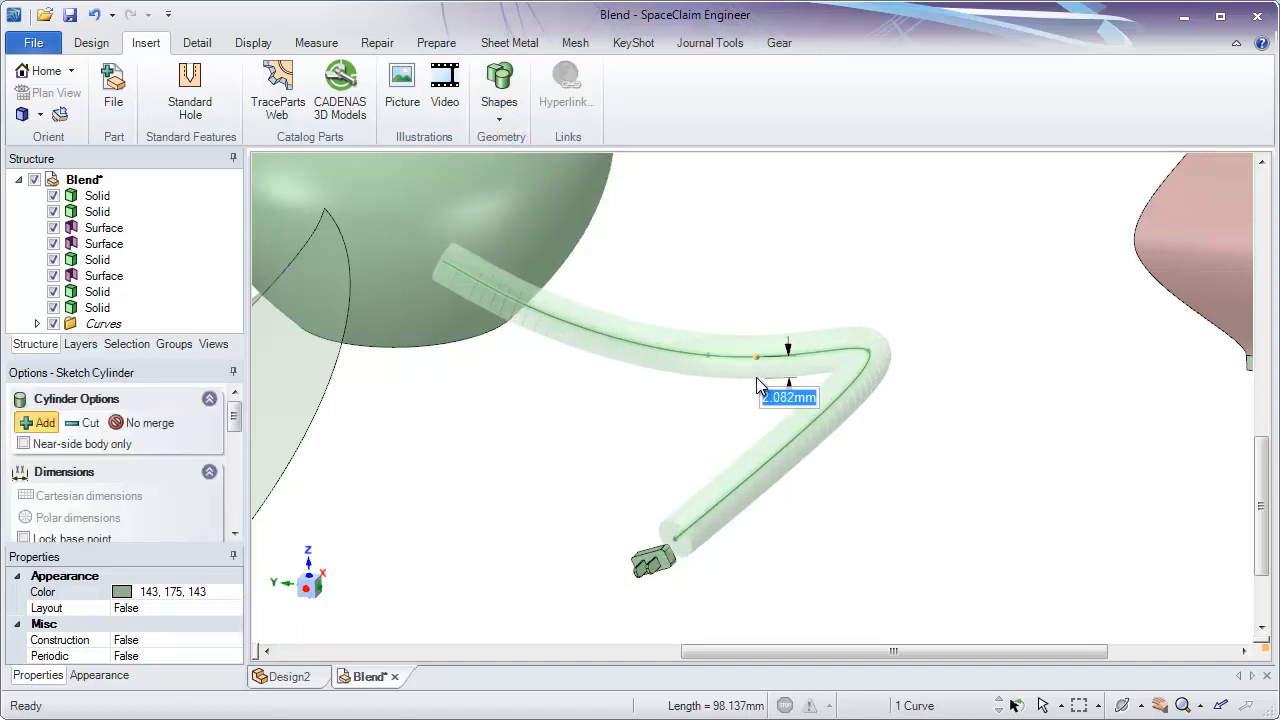
type("1")
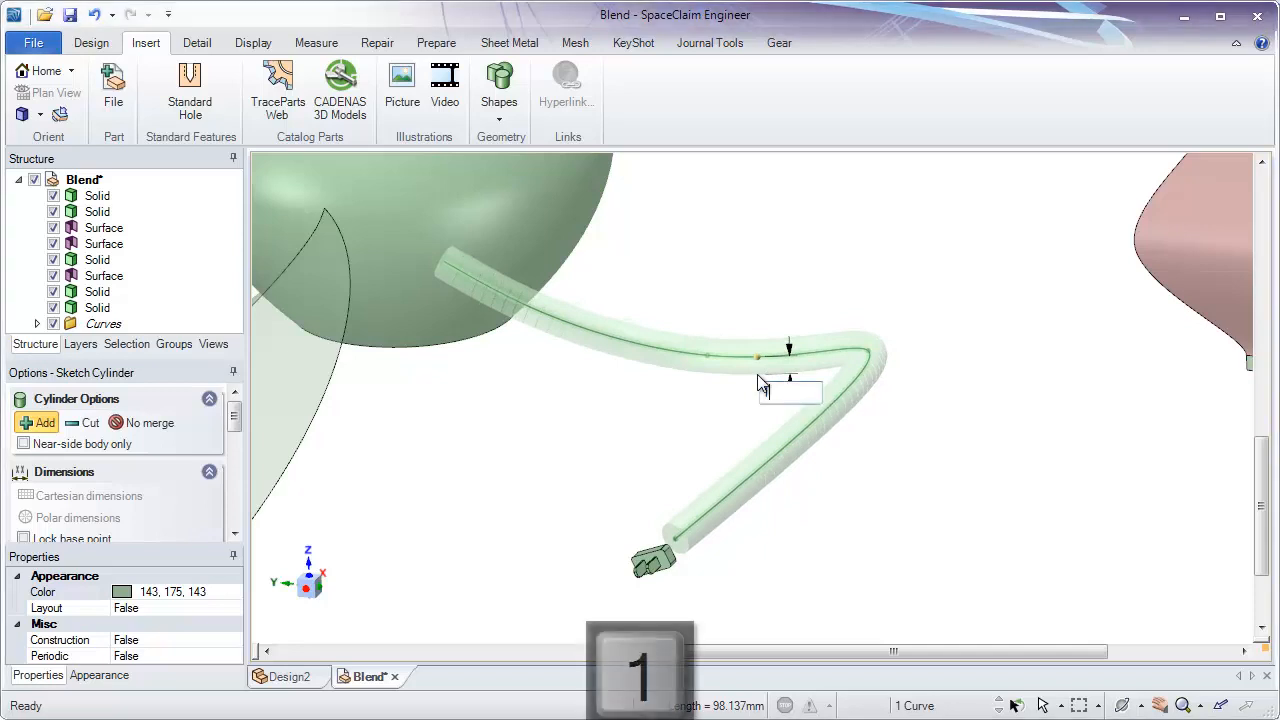
key("Return")
key("Return")
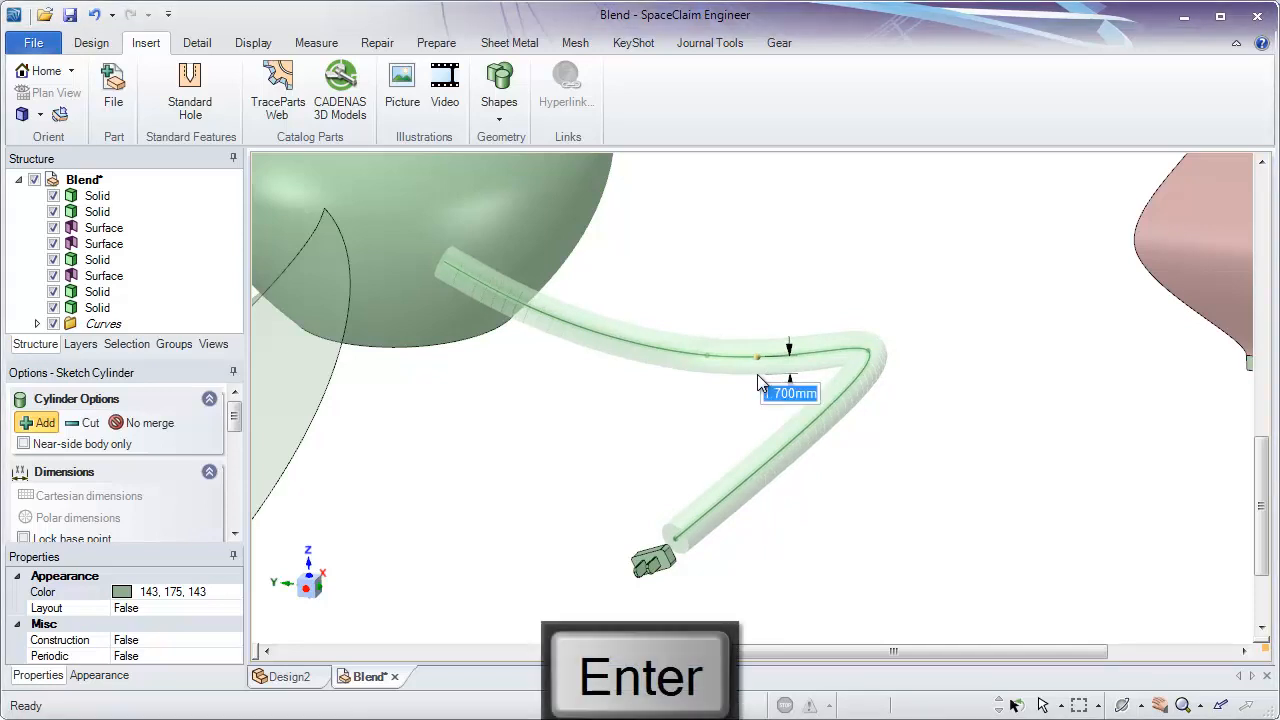
- Start a Blend between the cable's circular end face and the plug's back face that faces it
middle_click_drag(797, 530, 859, 609)
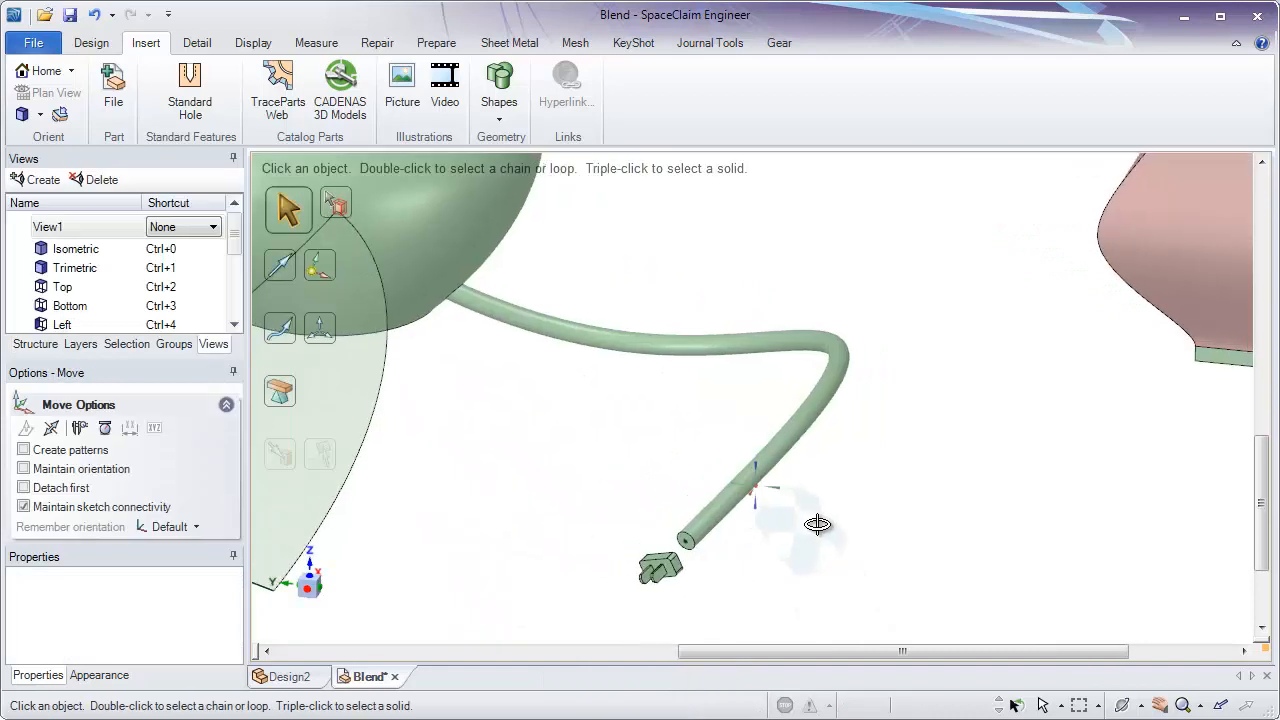
mouse_move(820, 523)
middle_mouse_down()
mouse_move(886, 546)
mouse_move(806, 537)
middle_mouse_up()
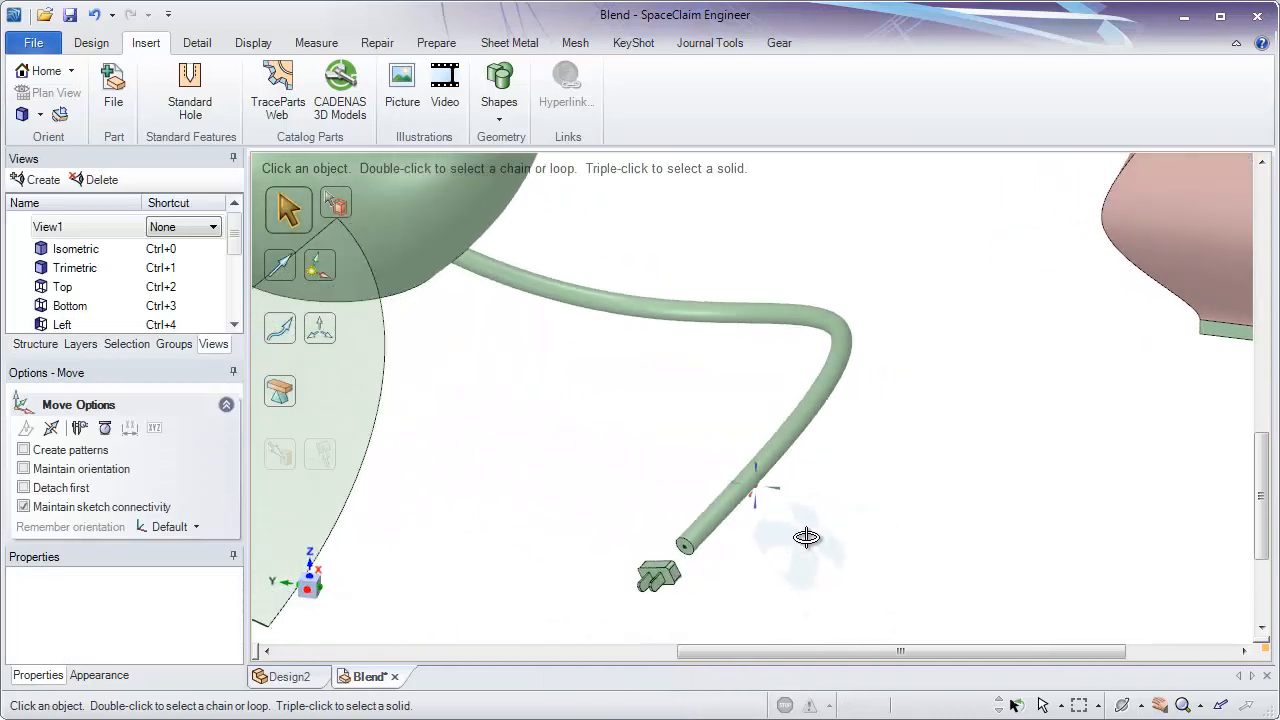
middle_click_drag(771, 467, 777, 416, "shift")
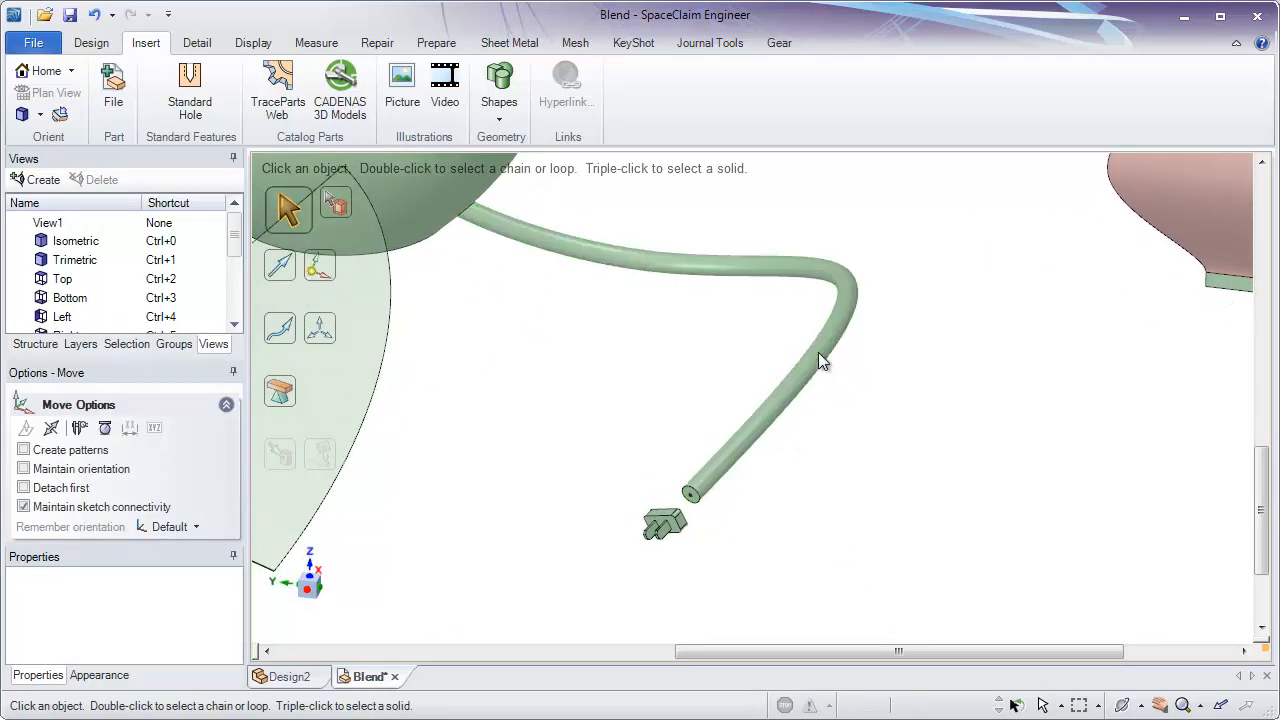
scroll(687, 508, "up", 5)
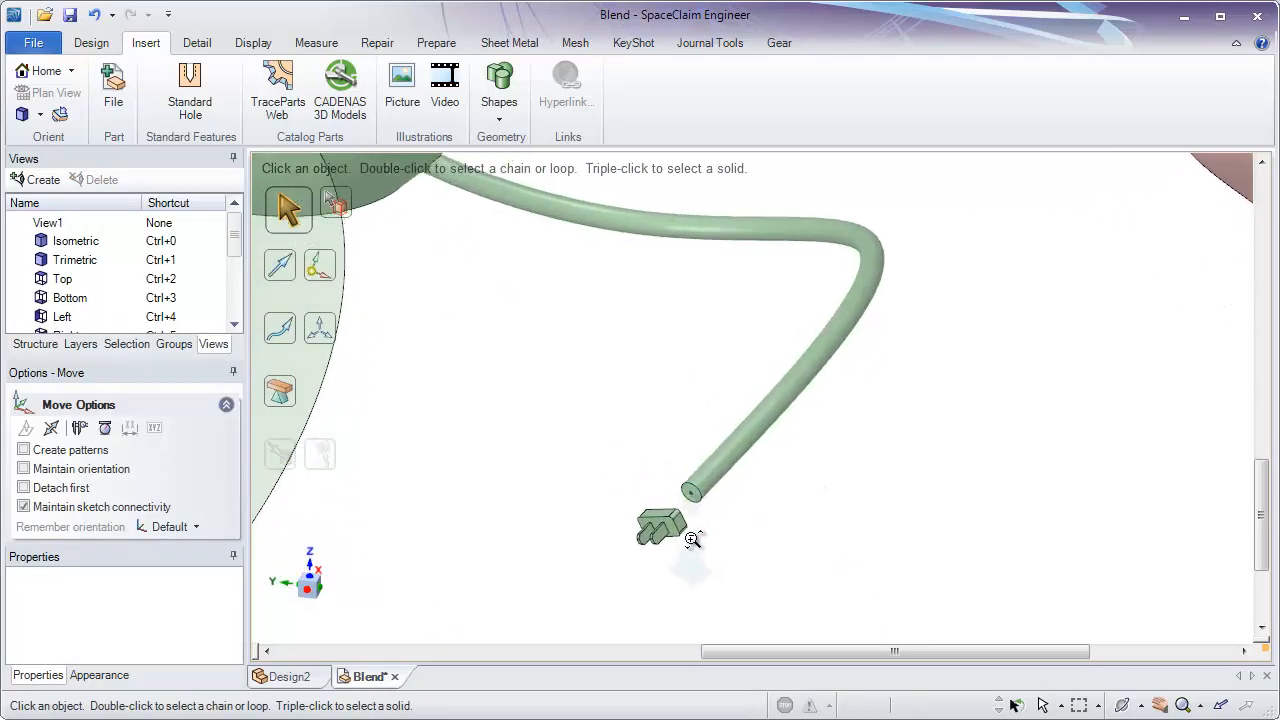
middle_click_drag(750, 551, 910, 364)
left_click(866, 343)
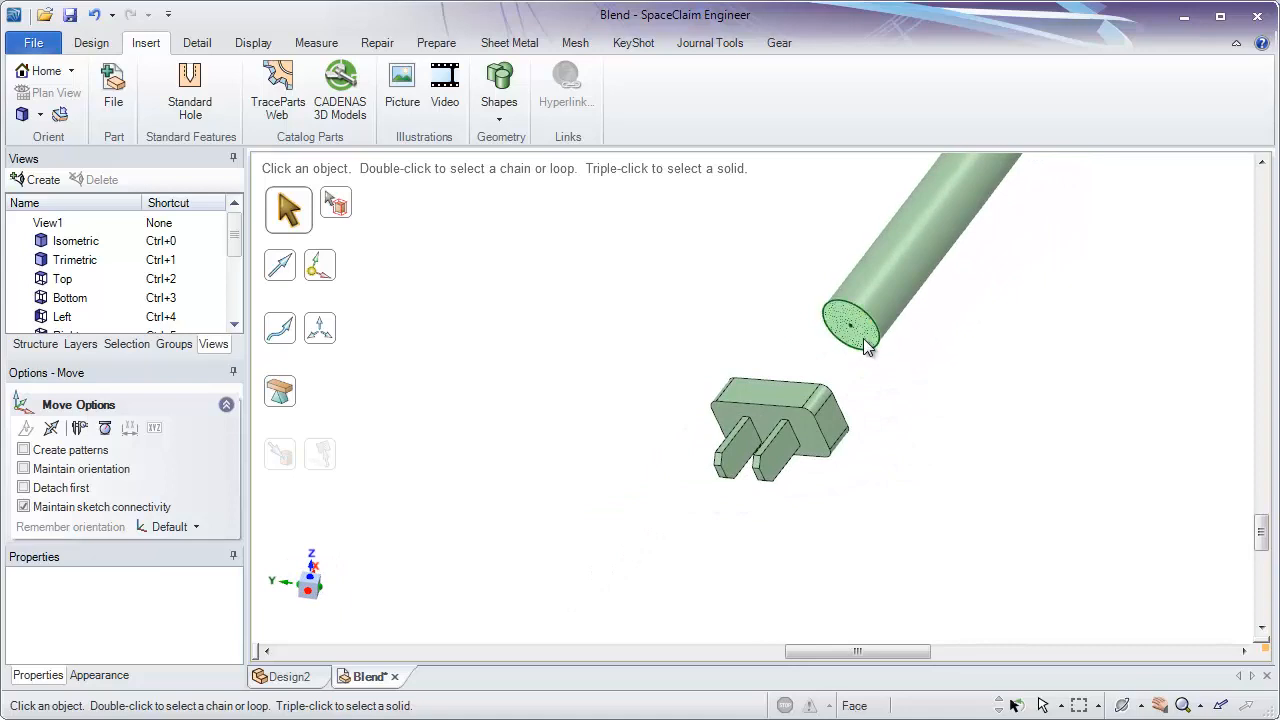
left_click(95, 43)
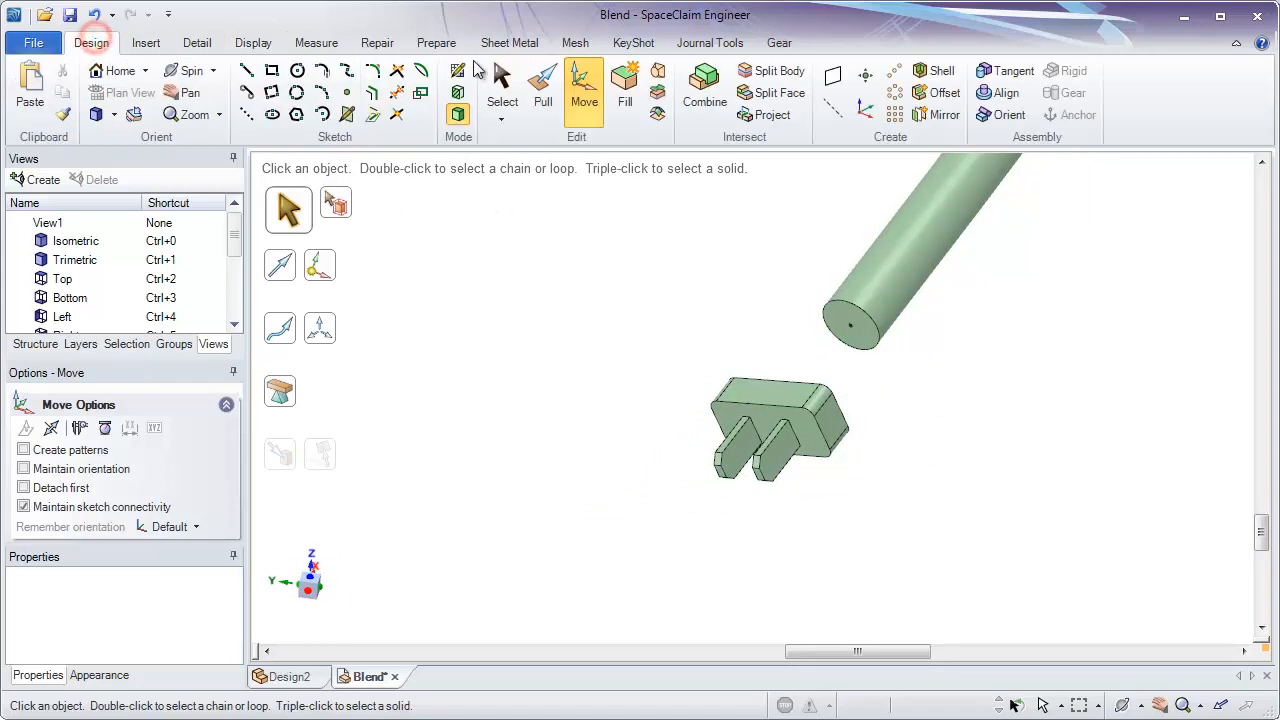
left_click(657, 70)
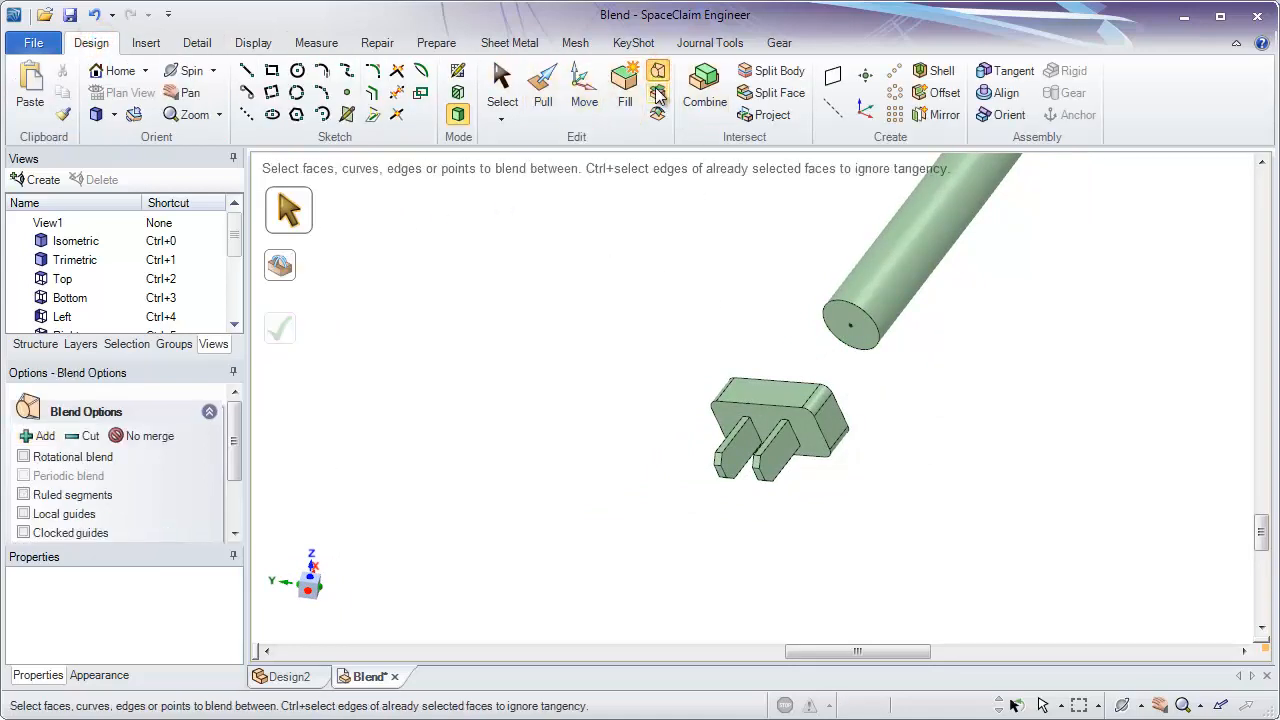
left_click(850, 330)
middle_click_drag(855, 340, 761, 428)
middle_click_drag(843, 425, 882, 403)
scroll(882, 403, "up", 5)
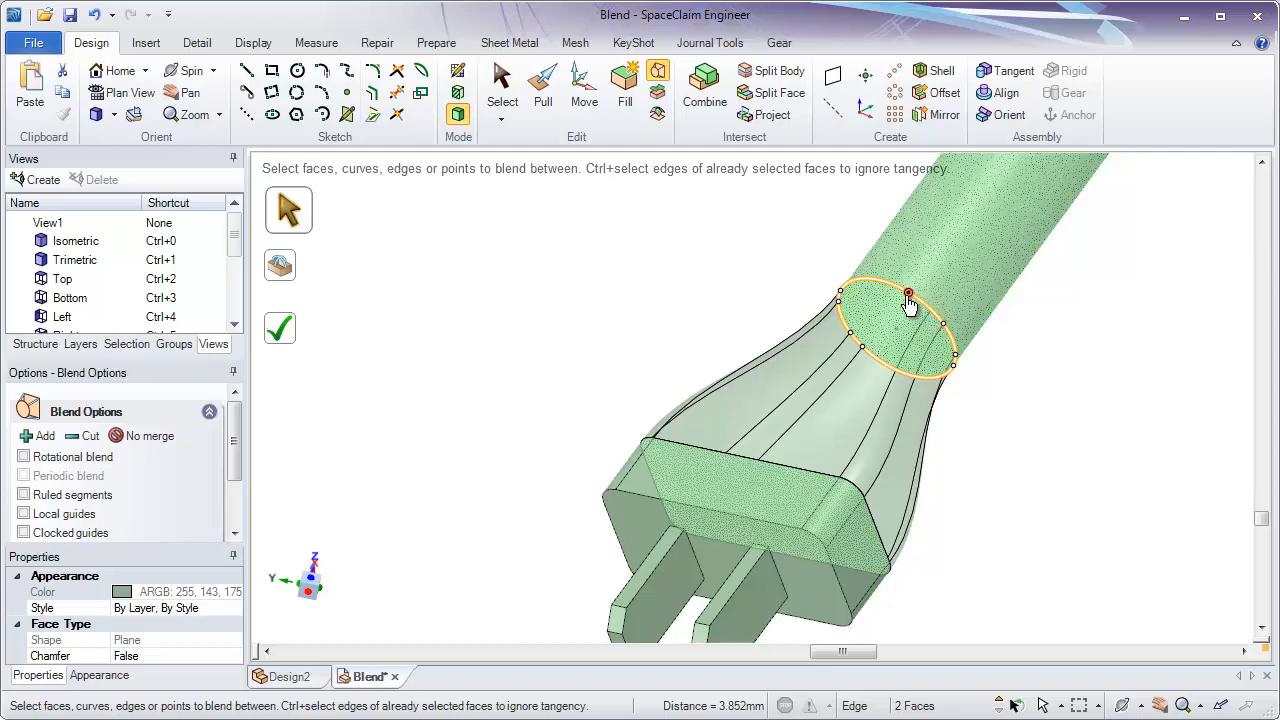
- Reposition the guide curve points around the cable's end circle to even out the transition, and complete the blend into the plug
middle_click_drag(908, 303, 843, 298)
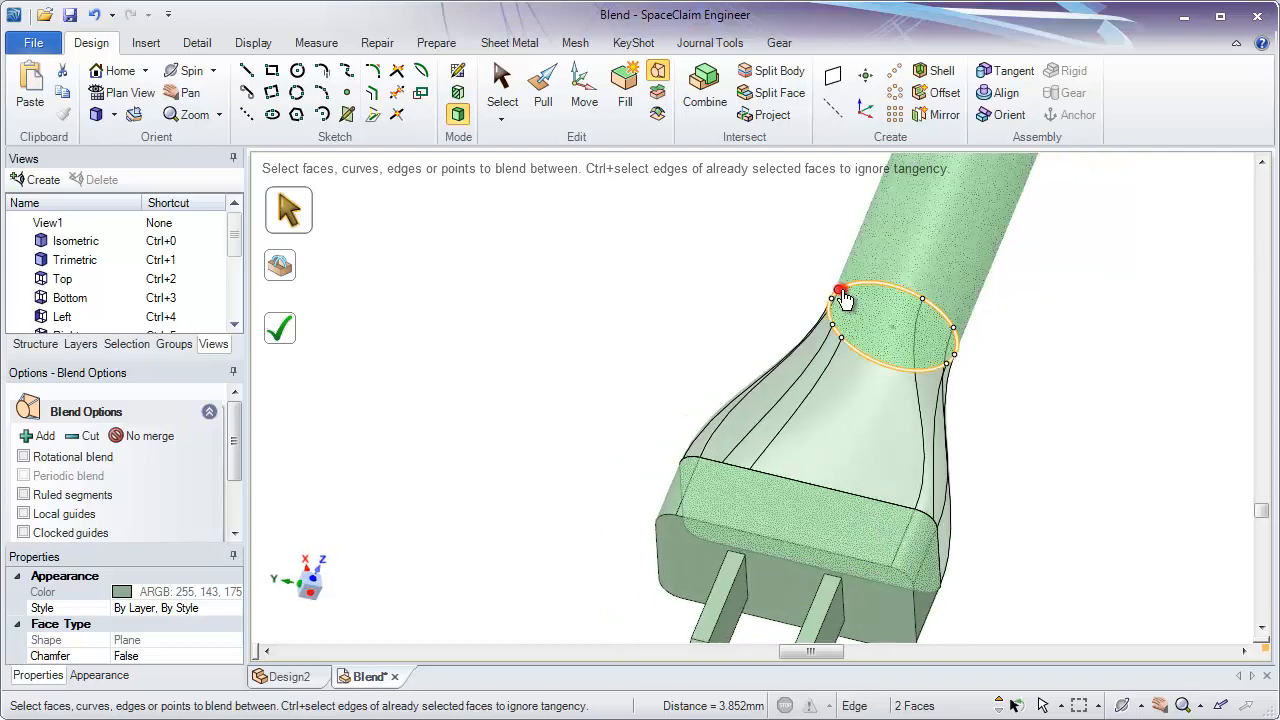
left_click(875, 300)
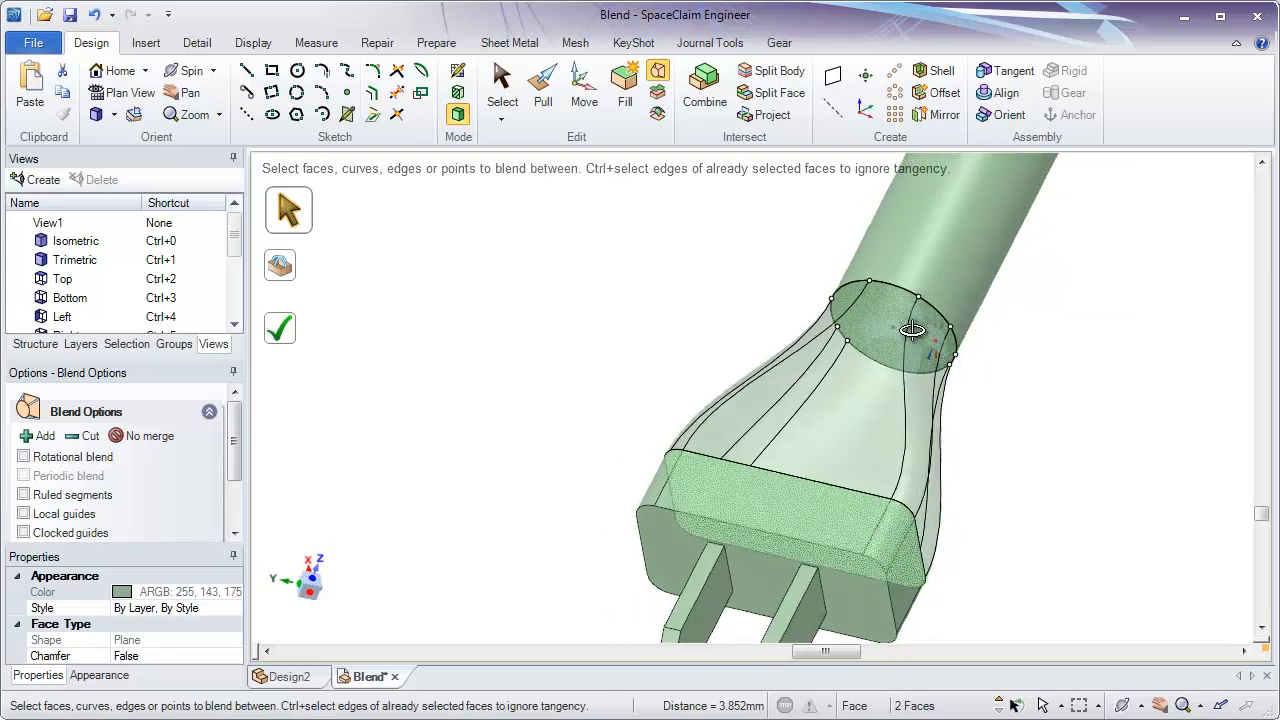
middle_click_drag(875, 300, 870, 314)
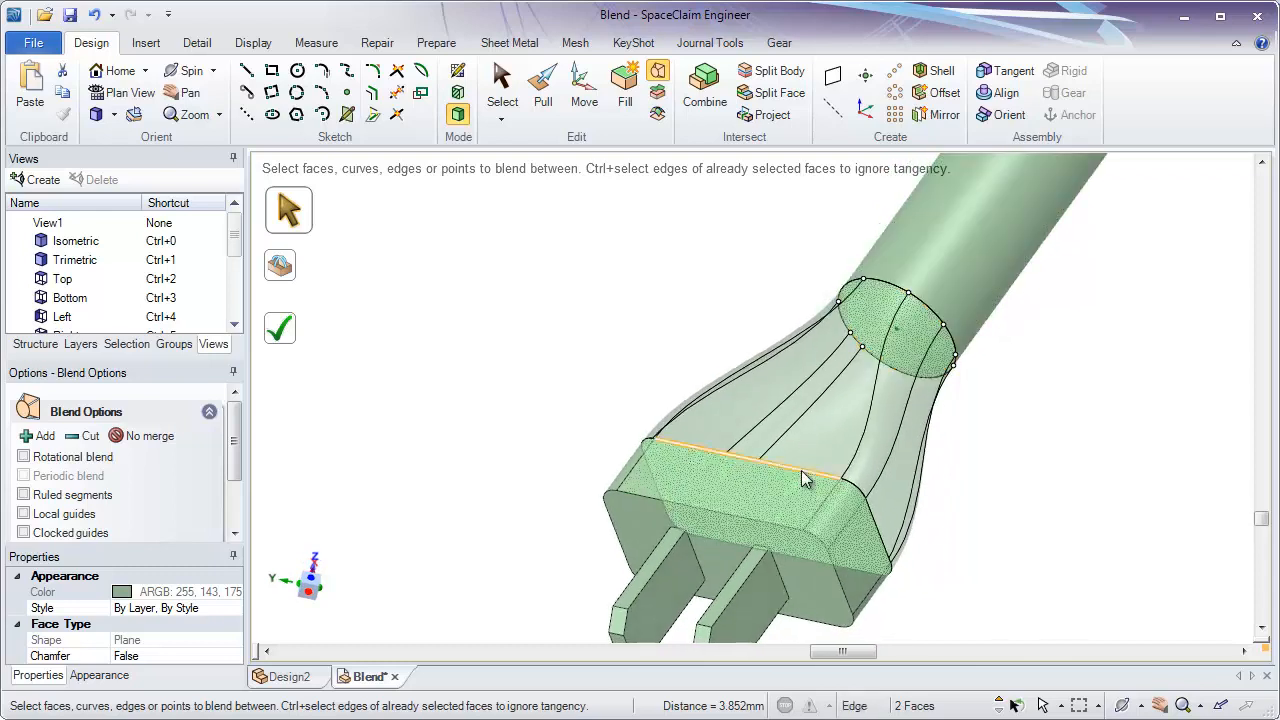
left_click(291, 321)
key("z")
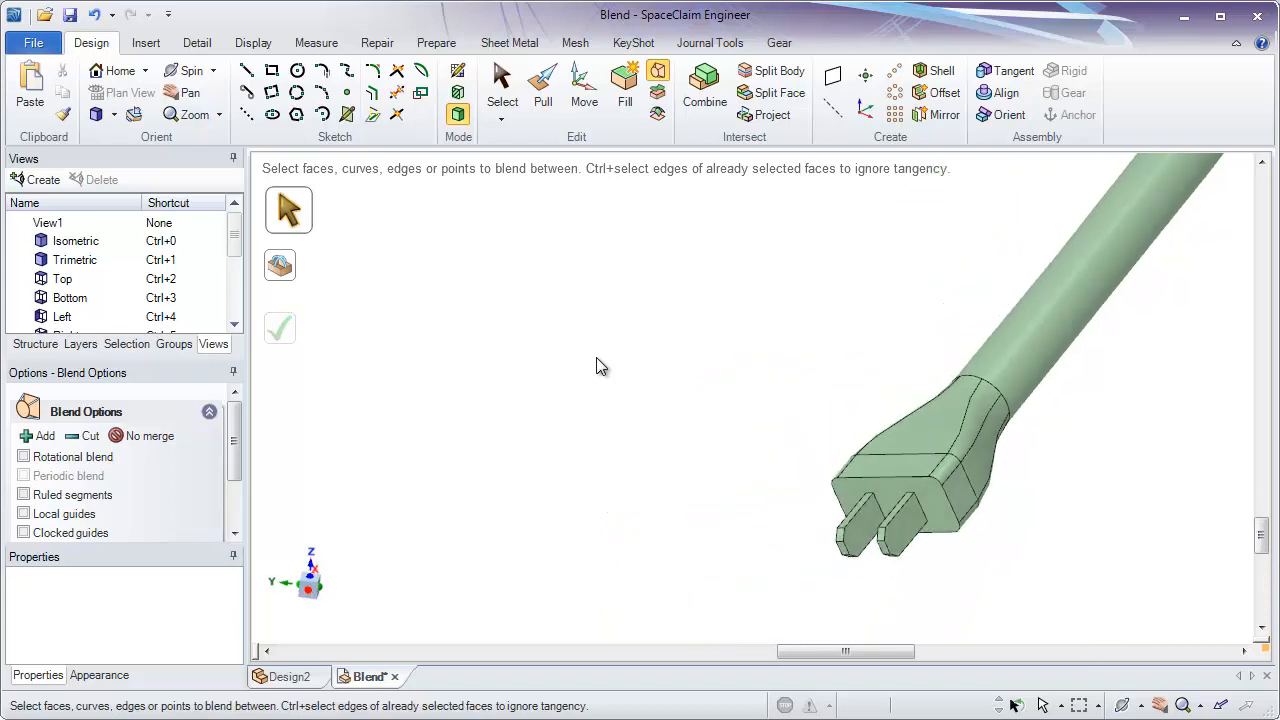